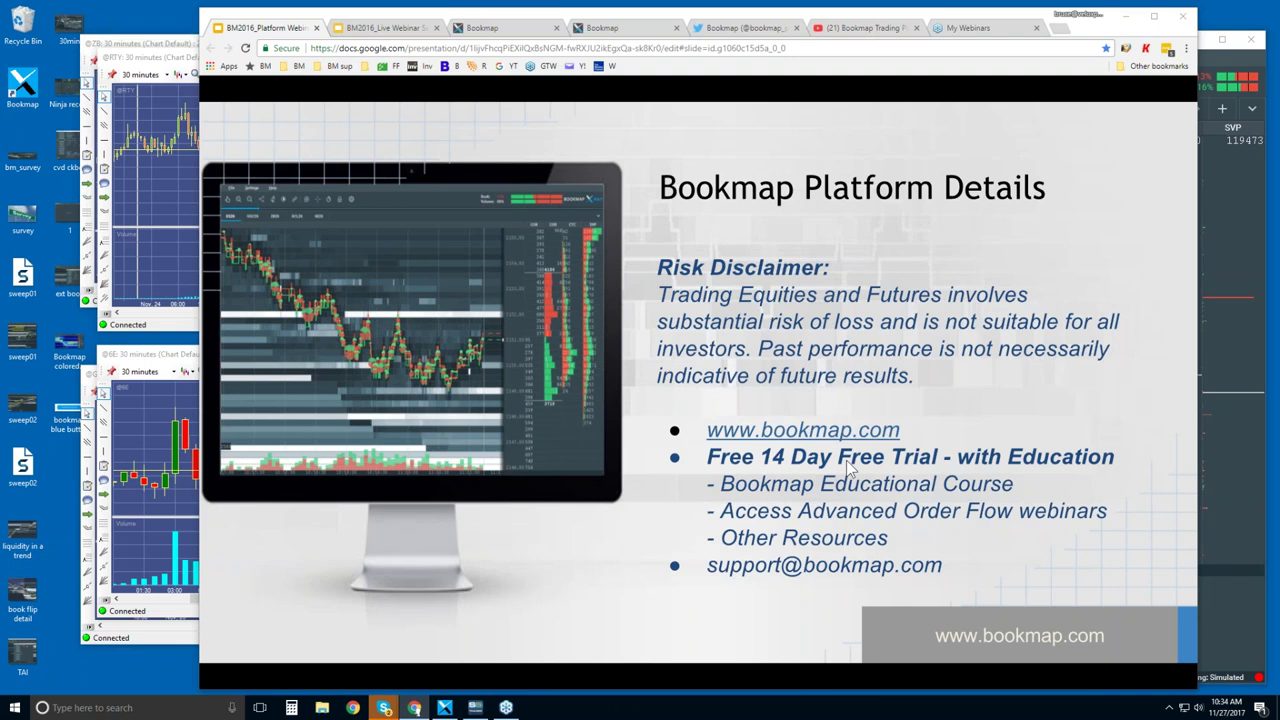
Step: Close the spare Bookmap browser tab so the bookmap.com page is showing
mouse_move(818, 540)
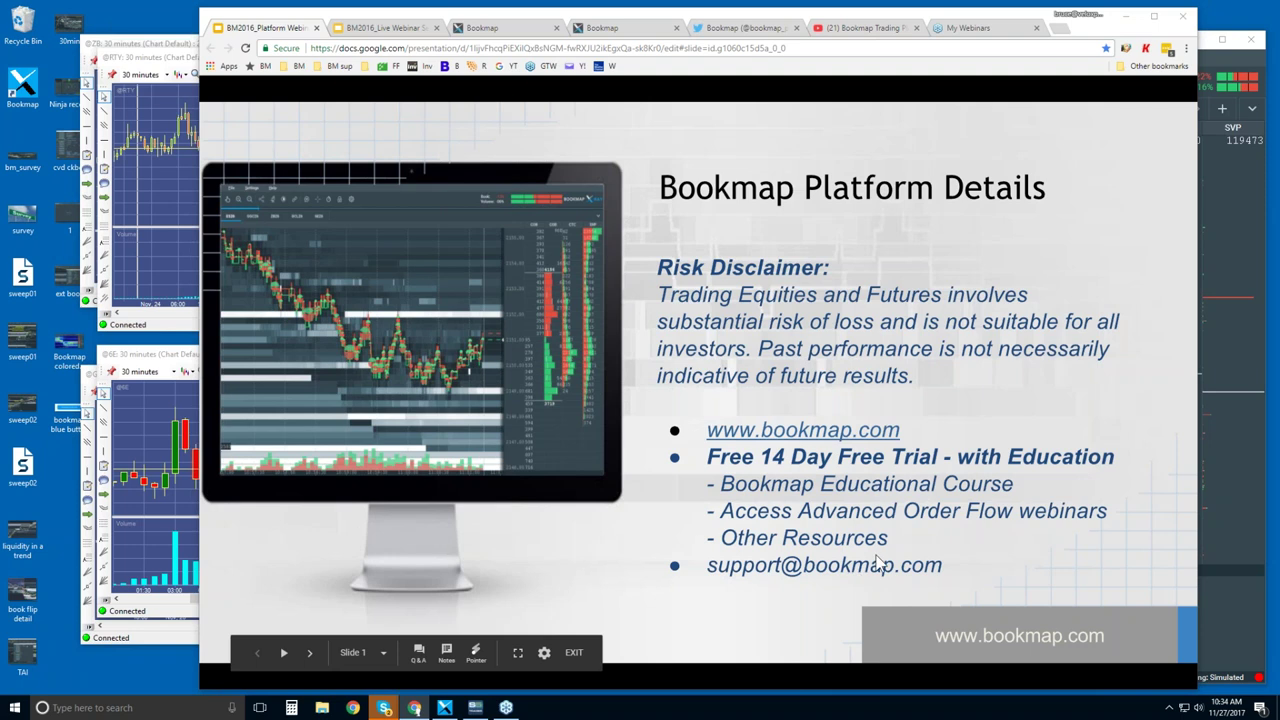
middle_click(480, 30)
Step: Go from the bookmap.com intro through About and Advantages down to the Connectivity partner list
click(494, 32)
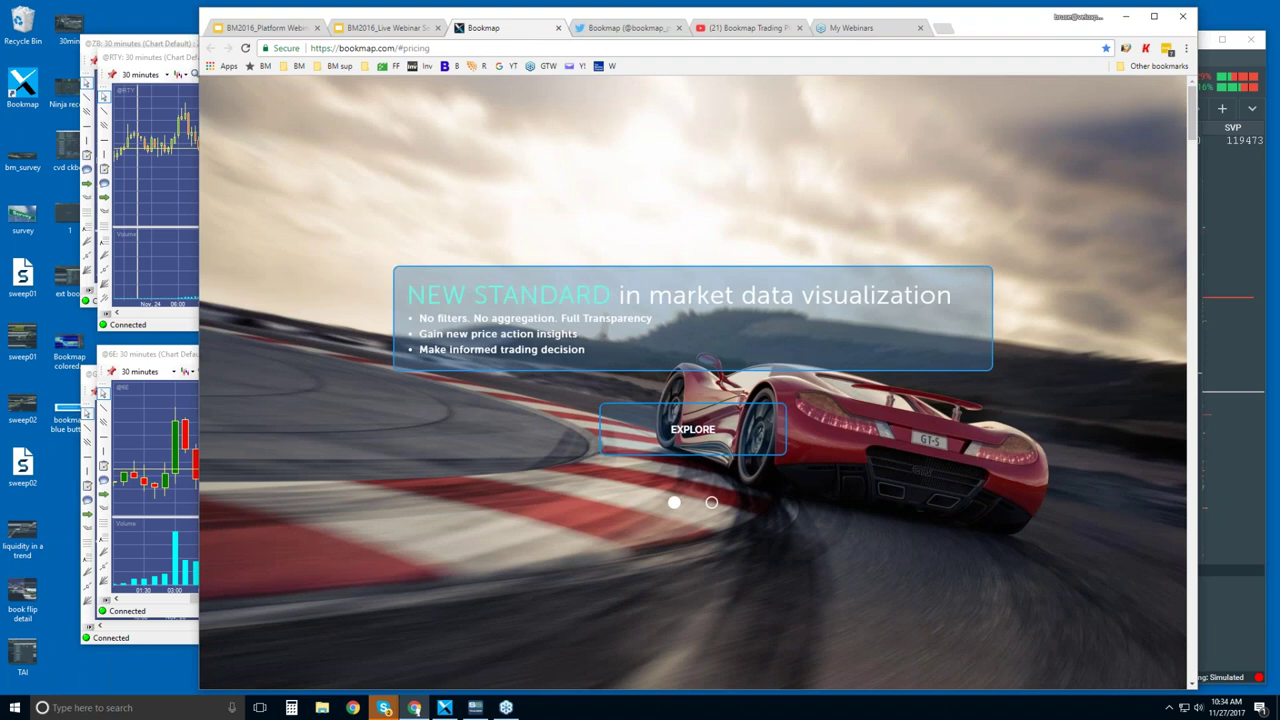
click(686, 430)
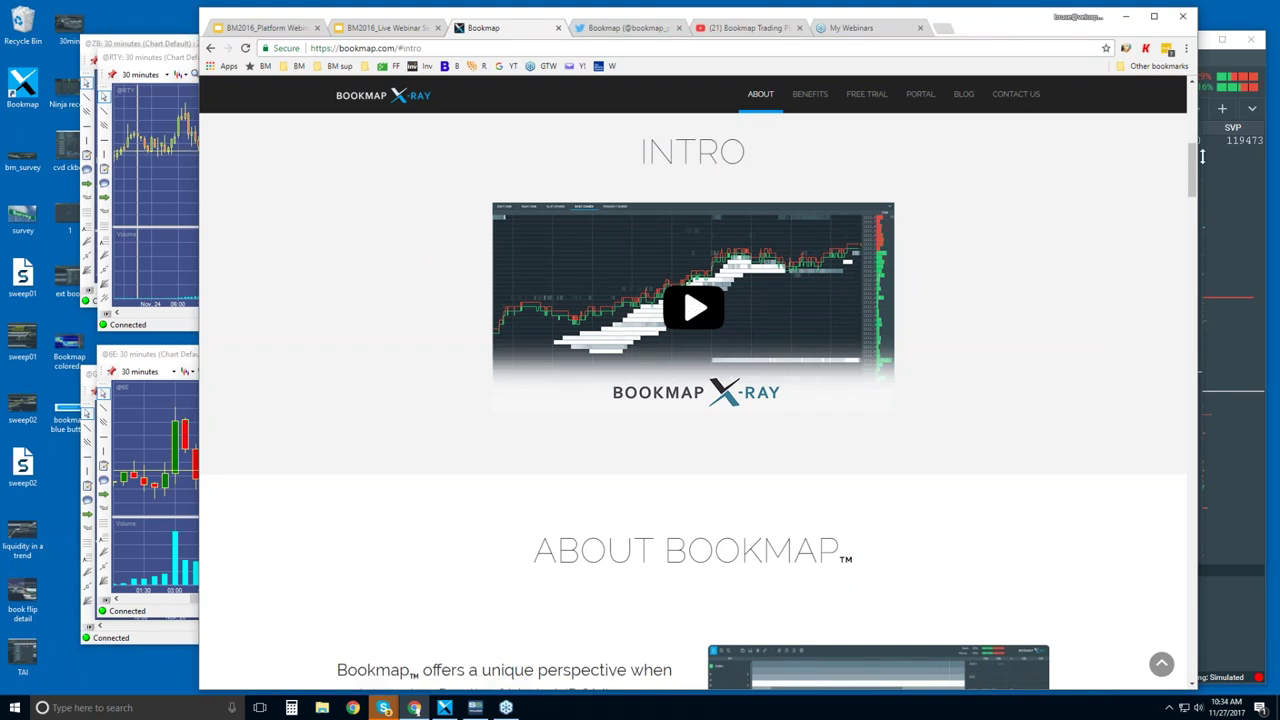
drag(1197, 163, 1201, 350)
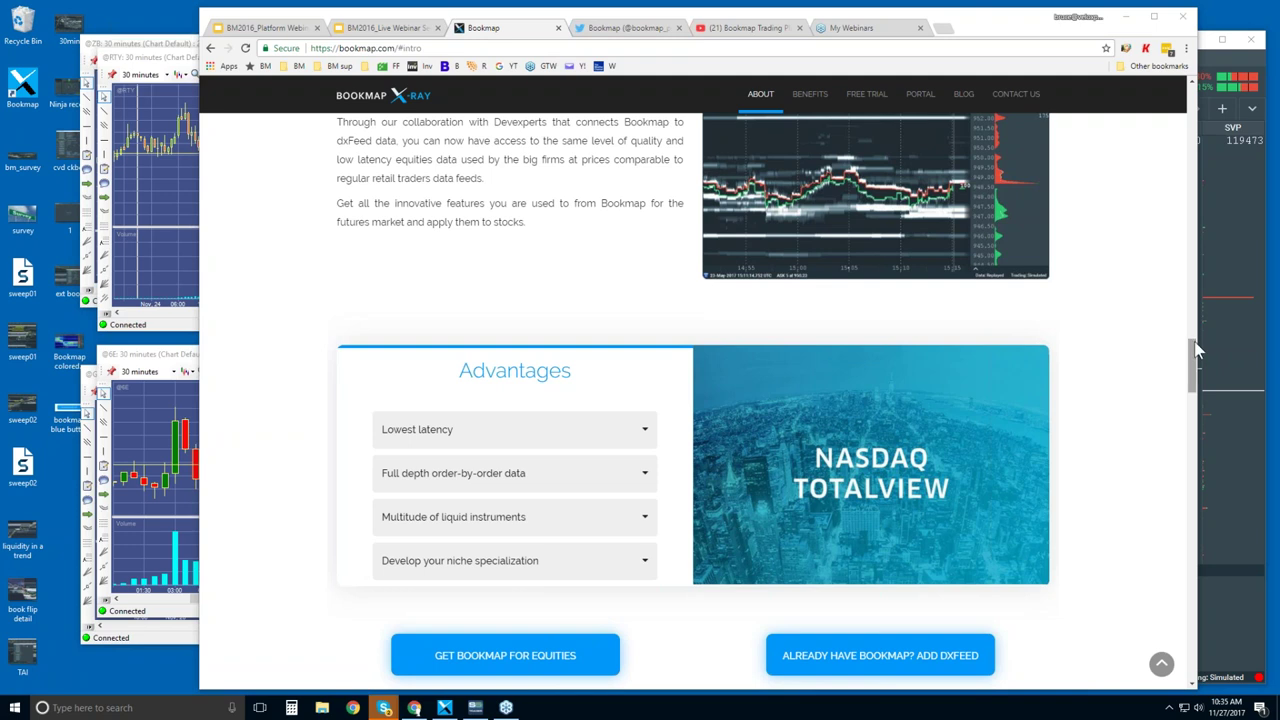
drag(1192, 347, 1190, 448)
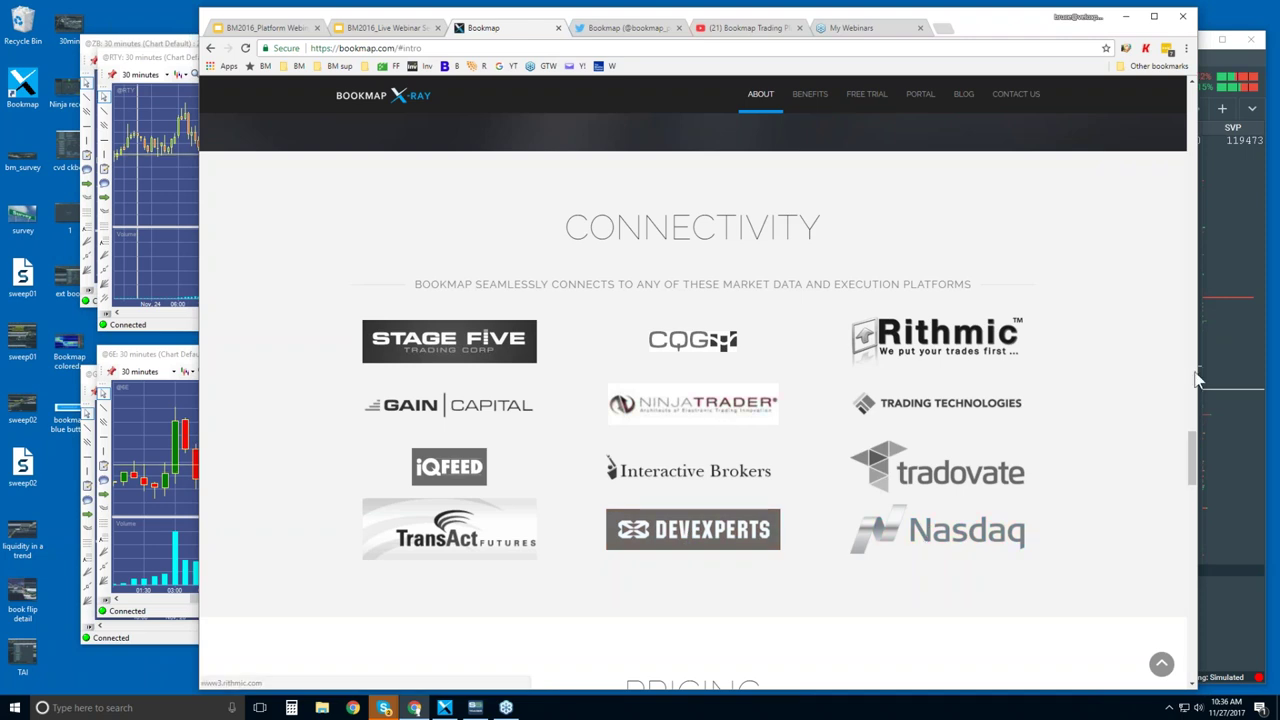
Step: Scroll back up to the Basic, Advanced and Quant pricing plans
drag(1190, 440, 1195, 515)
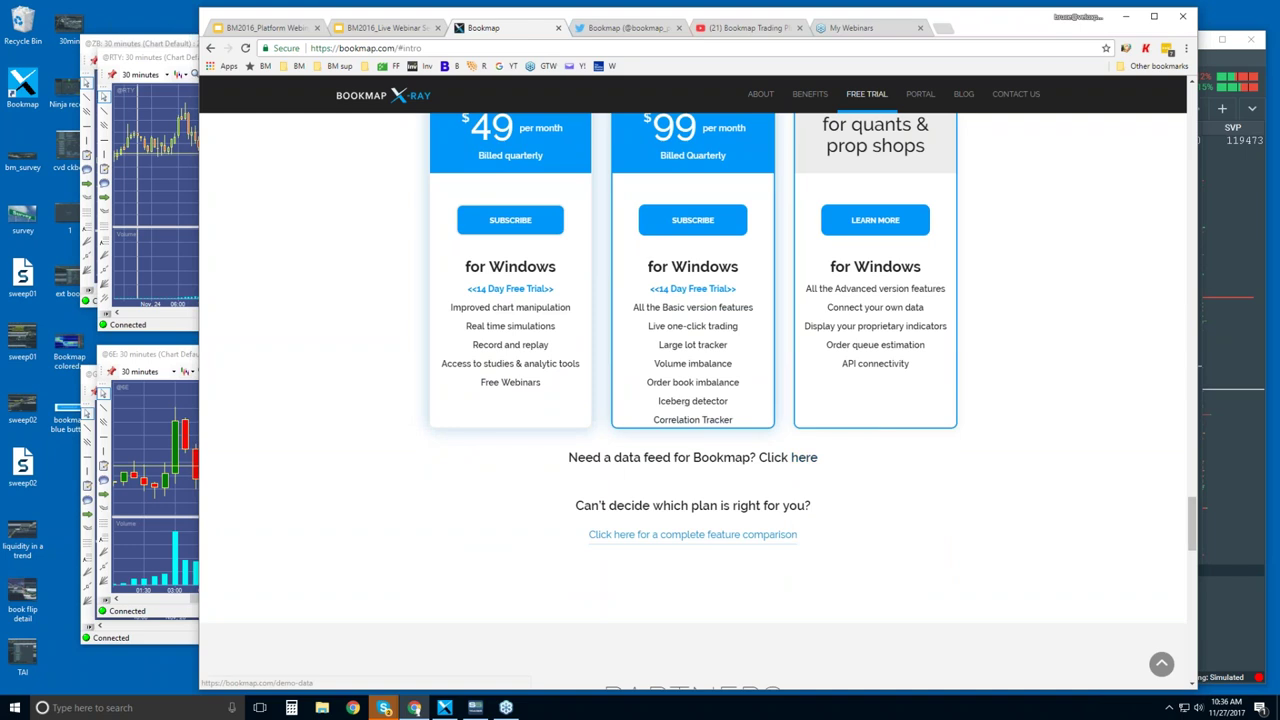
drag(1192, 515, 1192, 500)
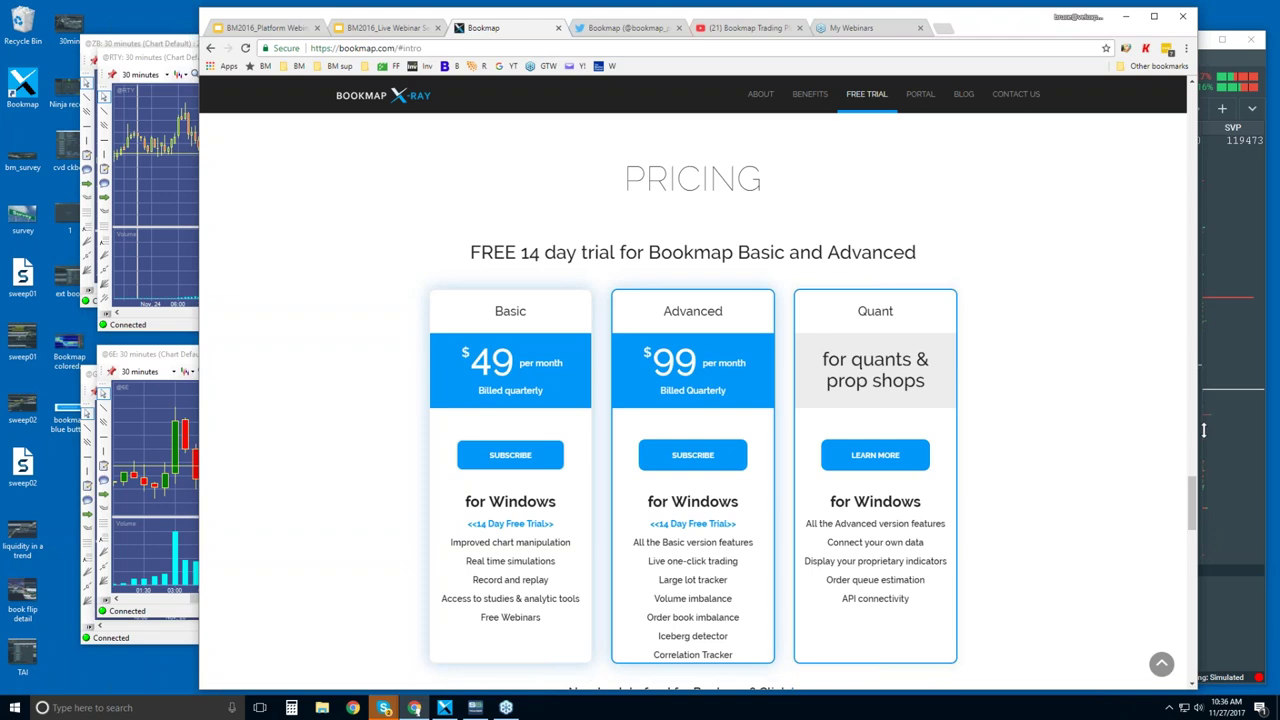
drag(1192, 505, 1200, 520)
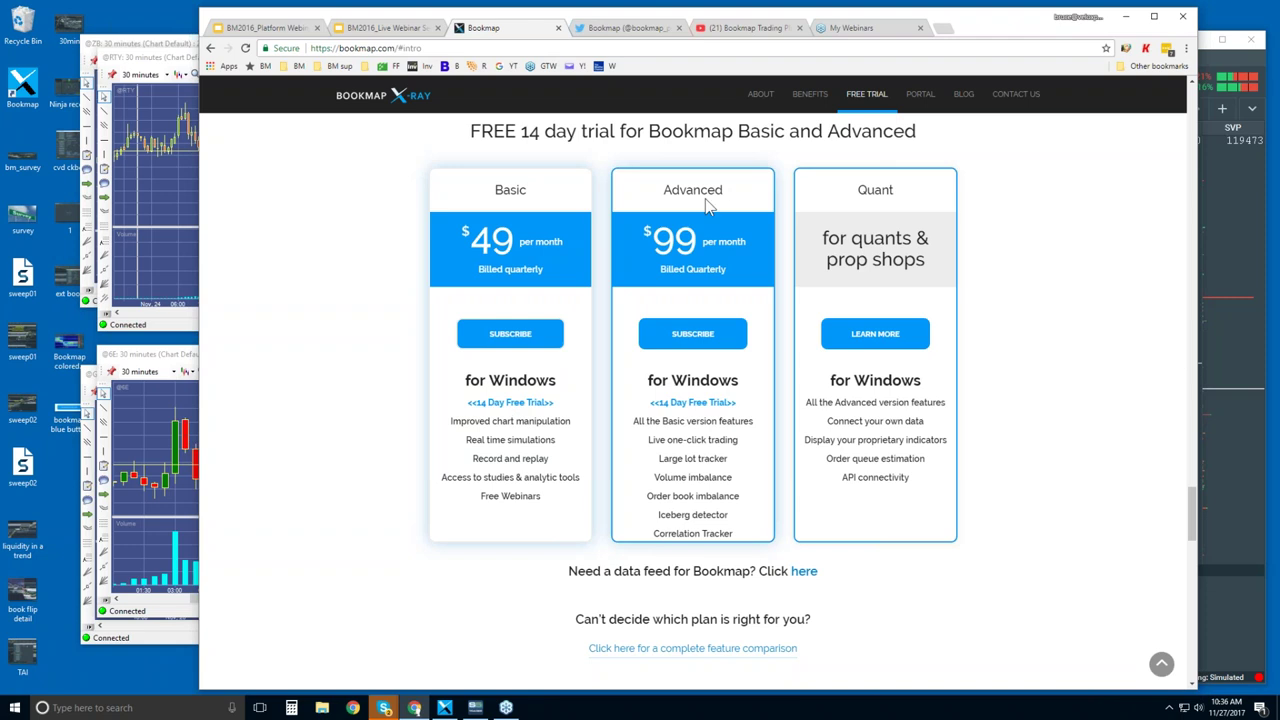
Step: Highlight the Advanced plan's features, then open the complete feature comparison page
double_click(659, 440)
drag(659, 438, 733, 534)
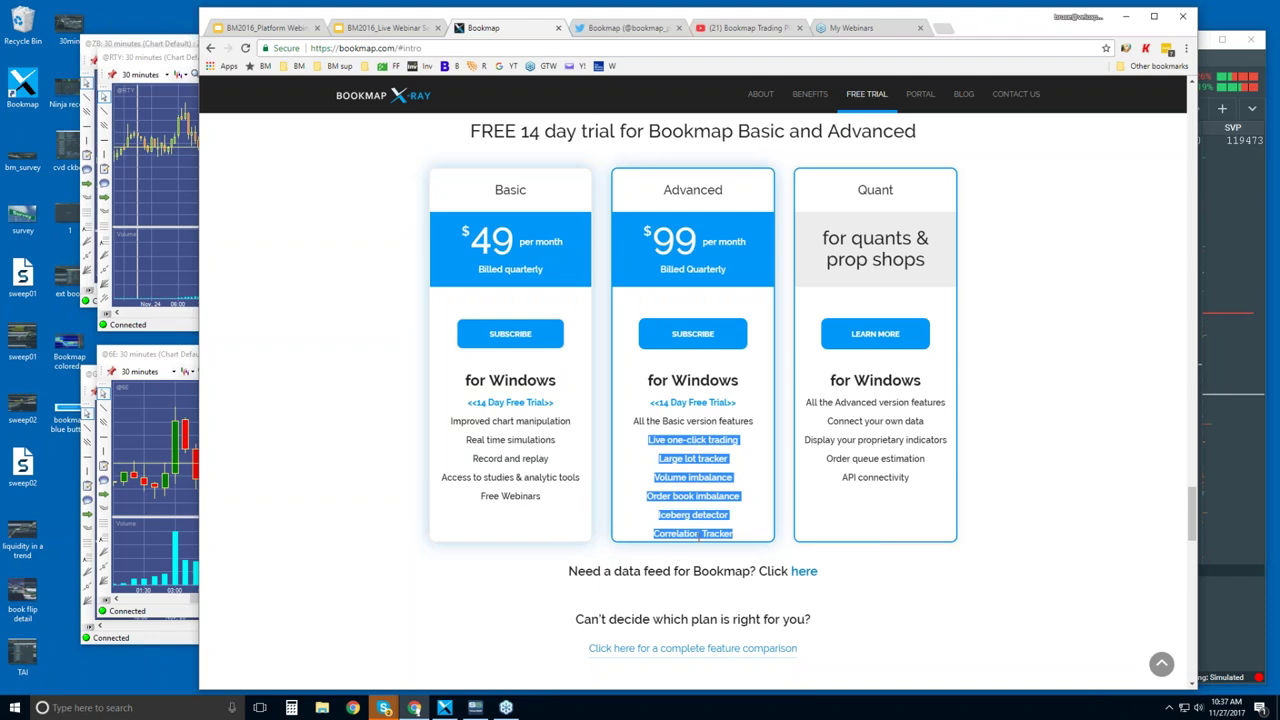
click(973, 483)
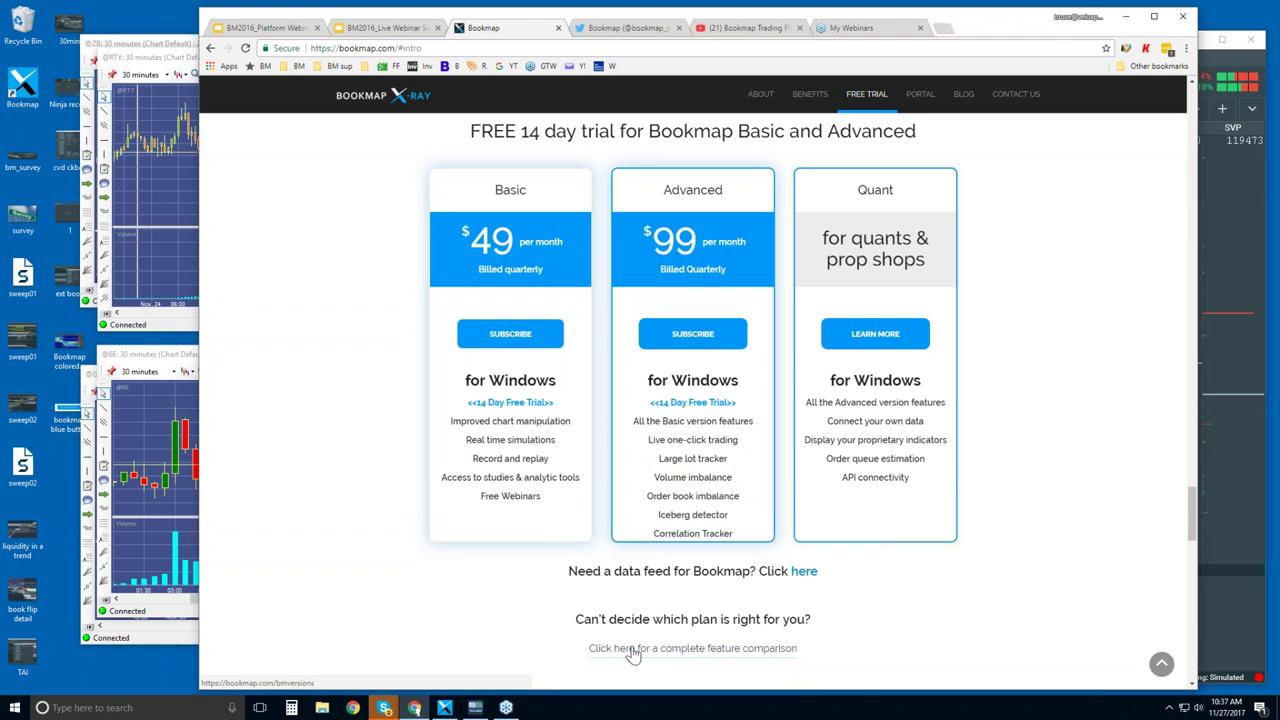
scroll(632, 653, down, 1)
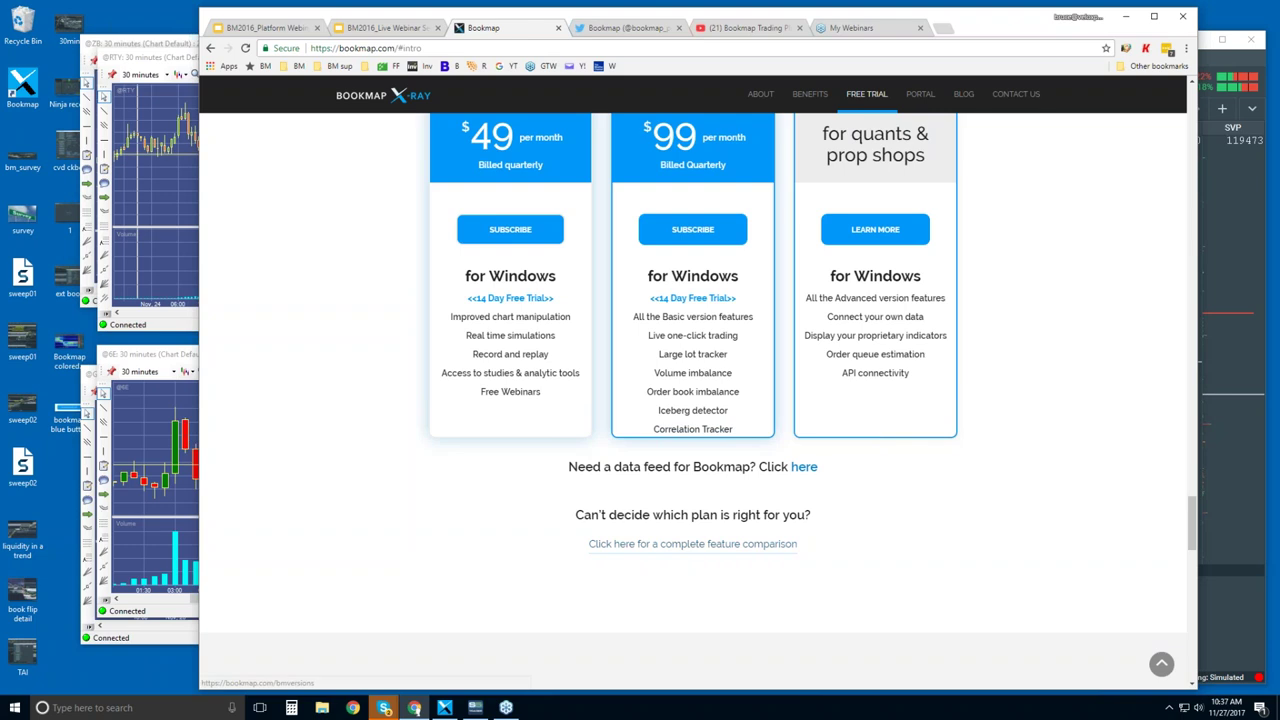
click(659, 545)
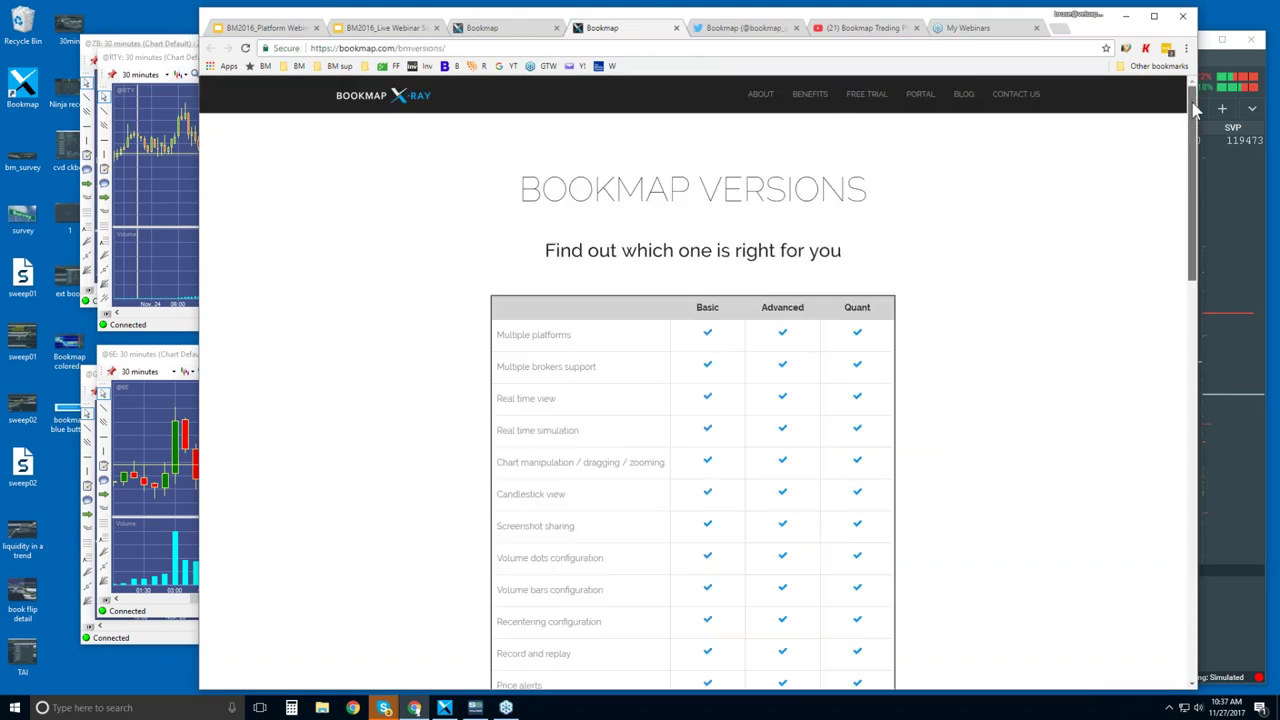
scroll(1191, 104, down, 1)
drag(1191, 104, 1123, 422)
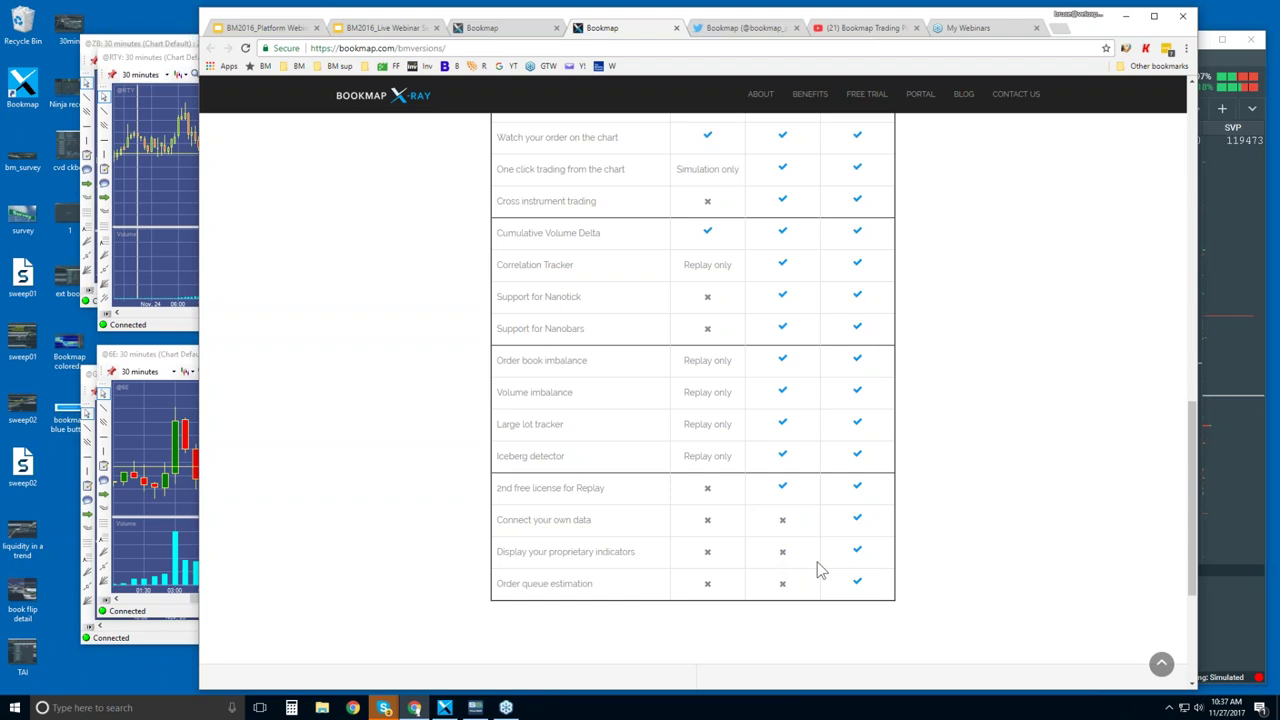
drag(1192, 498, 1183, 200)
Step: Look over the Bookmap Twitter profile and recent tweets, then switch to the Bookmap YouTube channel
click(745, 28)
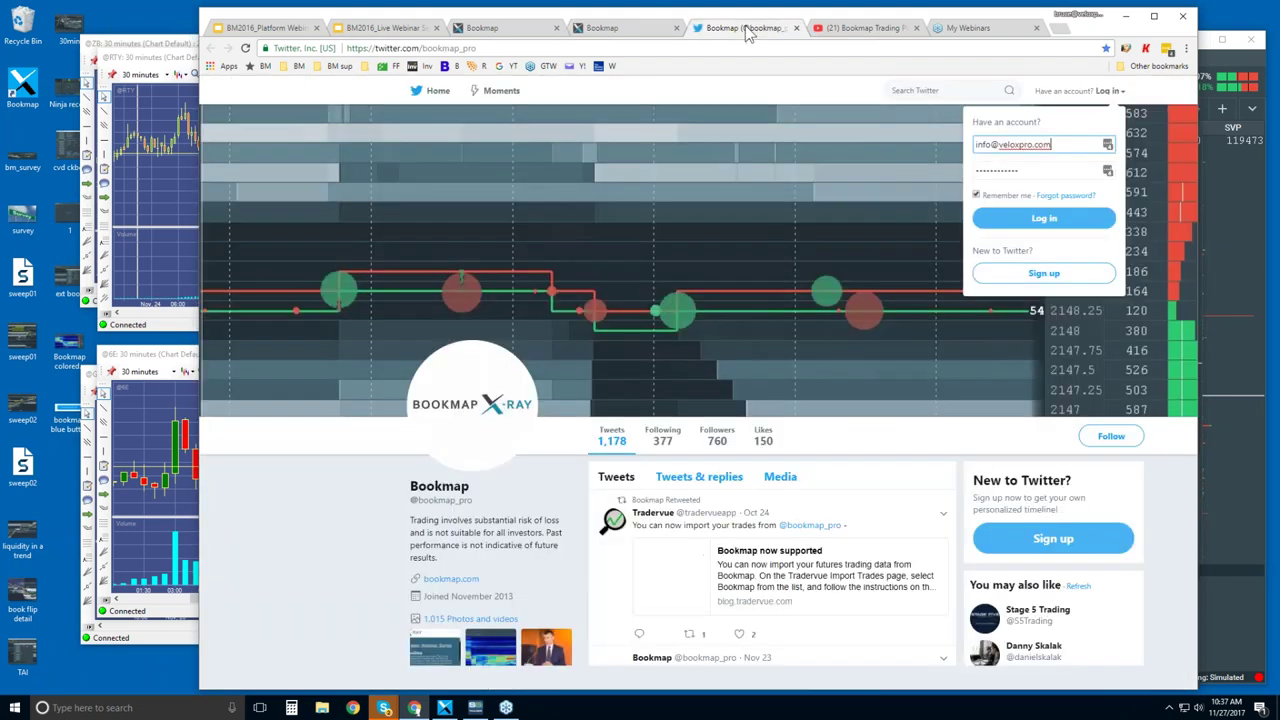
click(1163, 473)
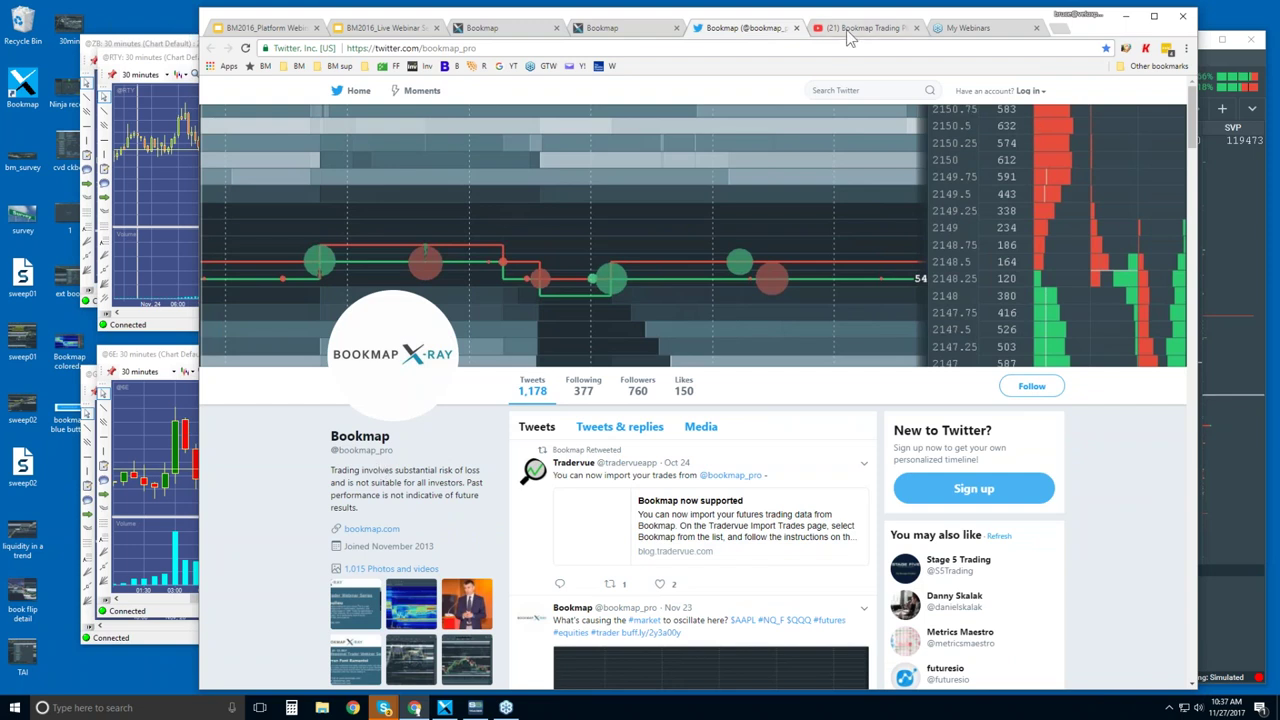
scroll(723, 459, down, 3)
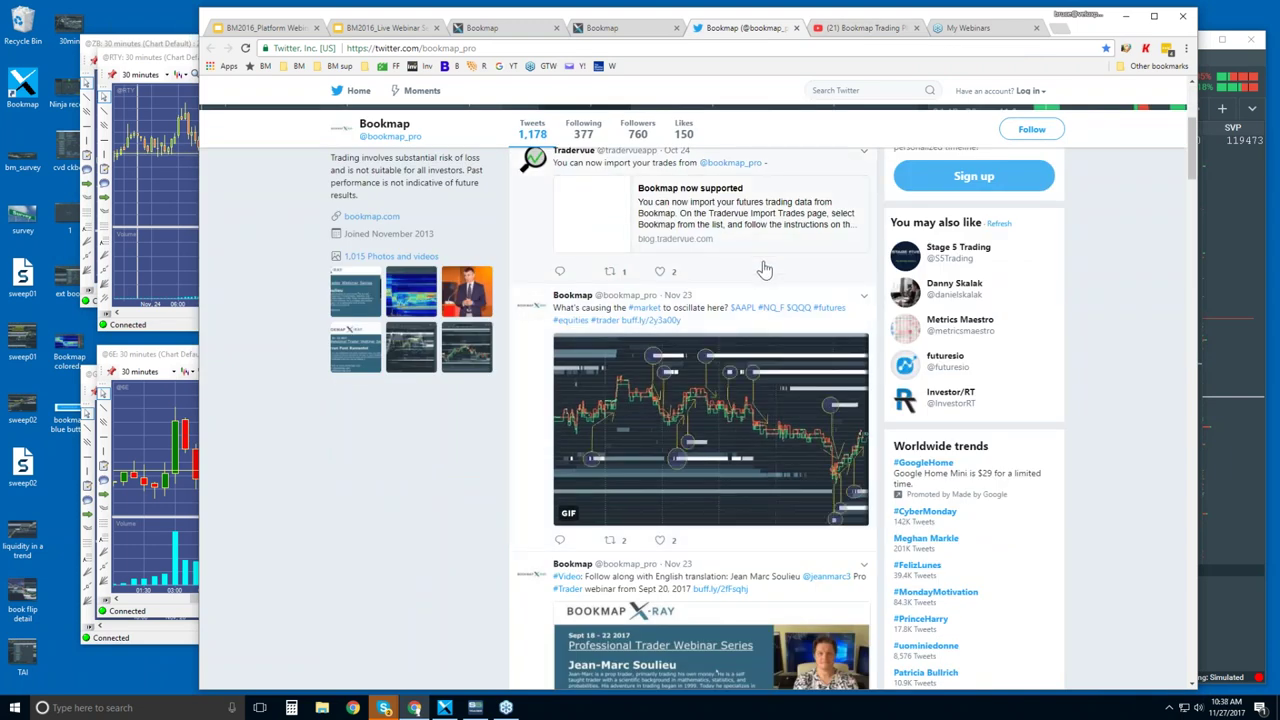
scroll(764, 270, up, 5)
click(865, 27)
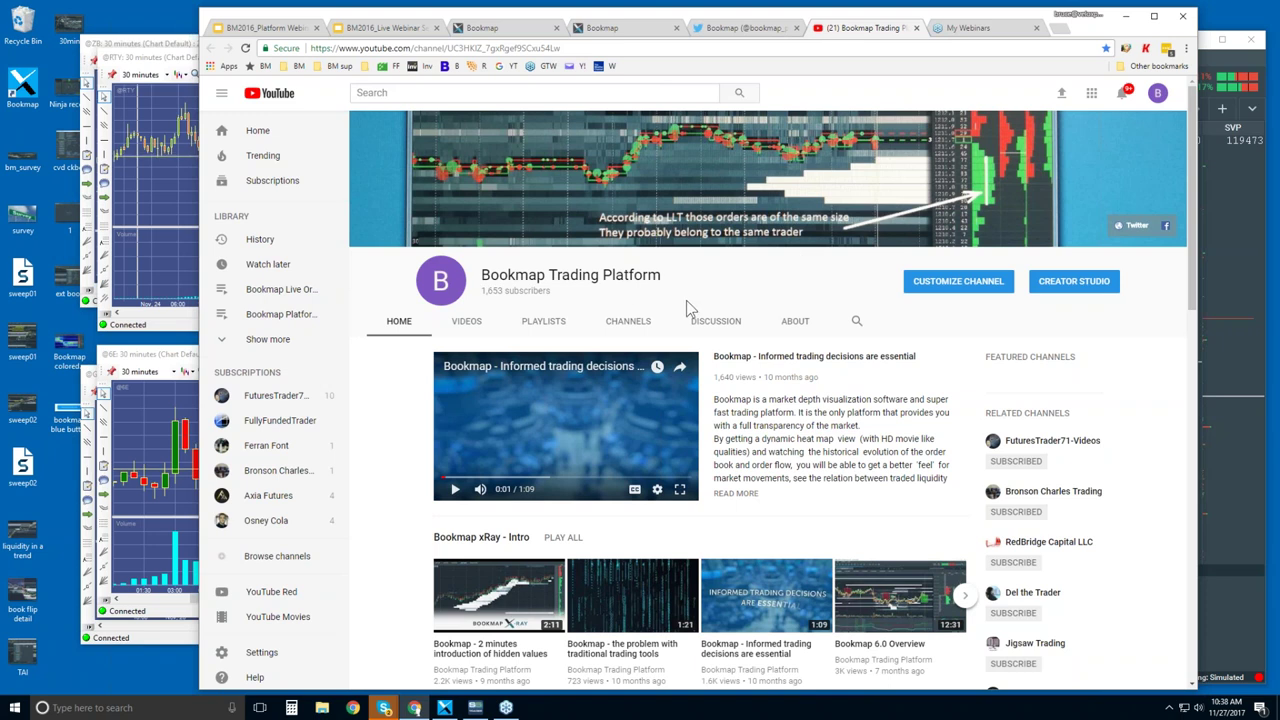
Step: Scroll the Bookmap YouTube channel's video rows down to the Pro Trader Webinar Series - Sept 2017 row
scroll(477, 545, down, 2)
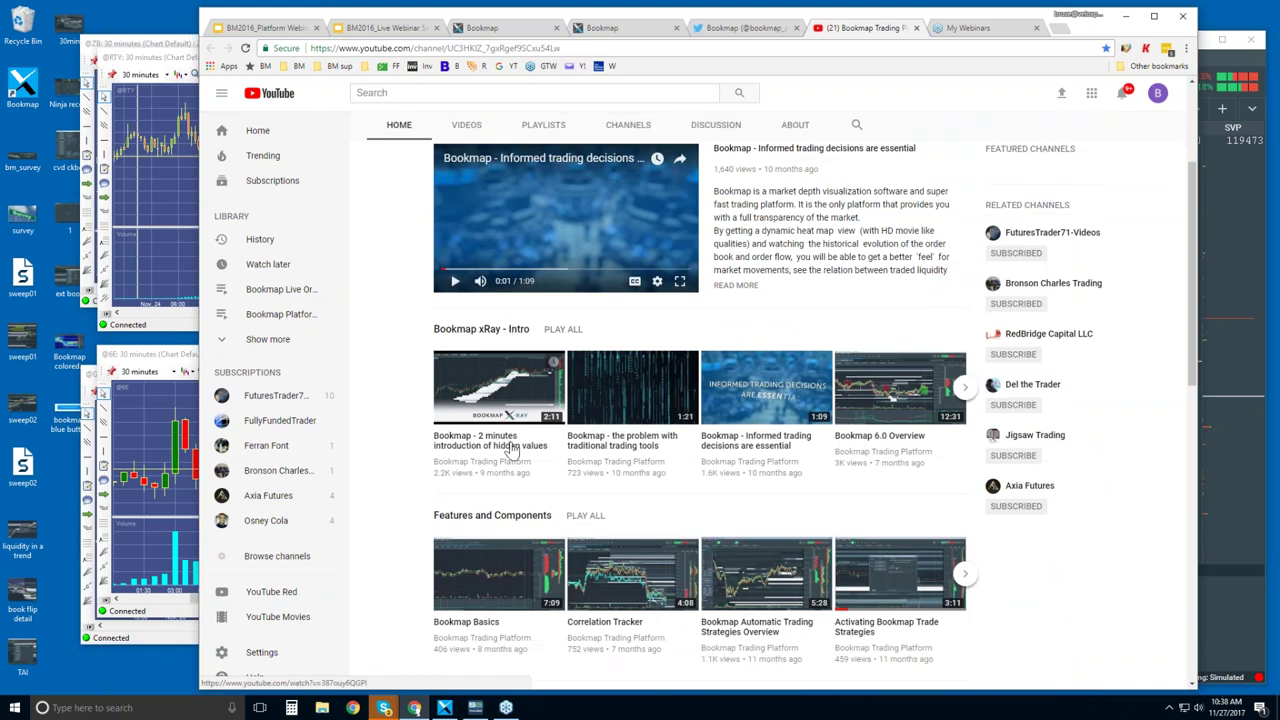
scroll(472, 528, down, 1)
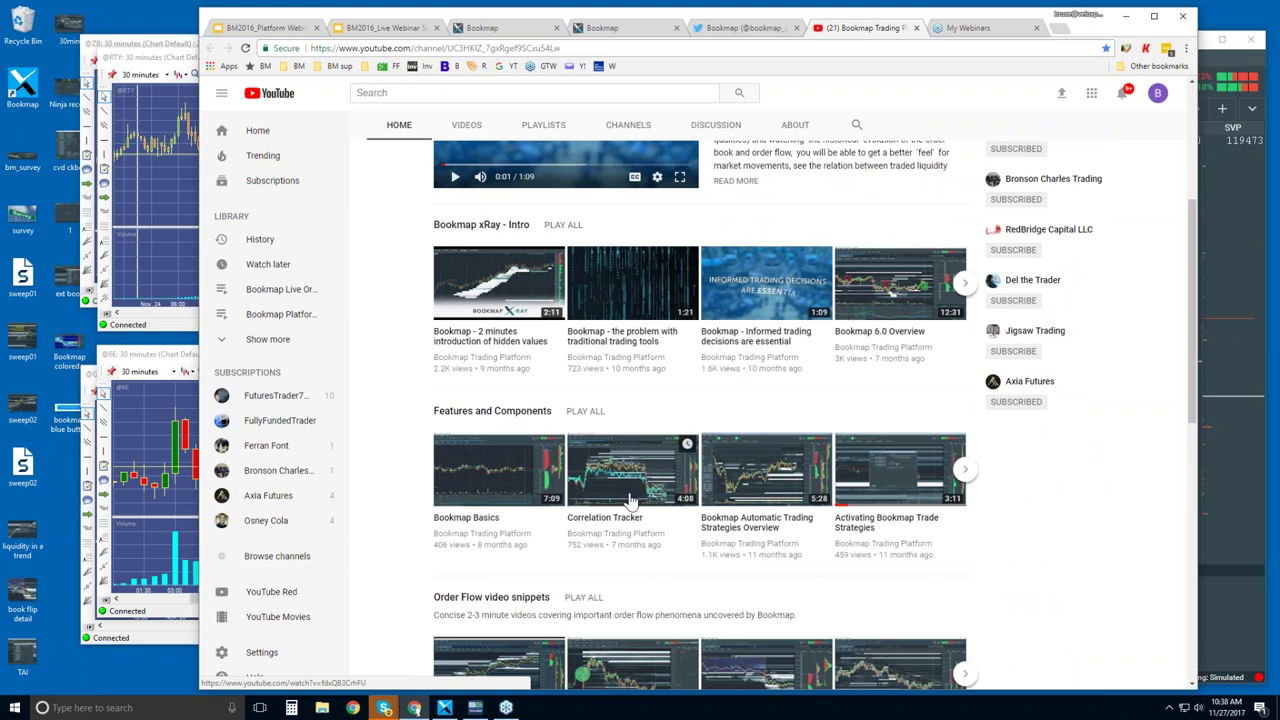
scroll(630, 500, down, 1)
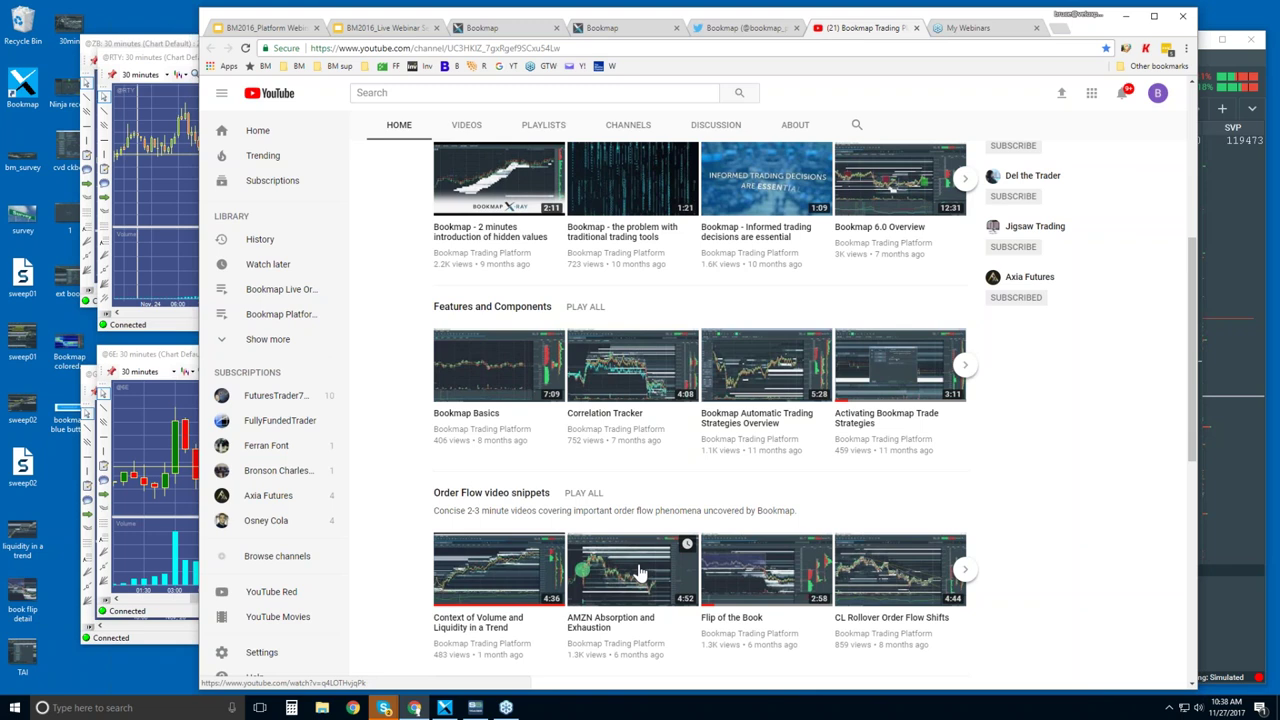
scroll(625, 560, down, 3)
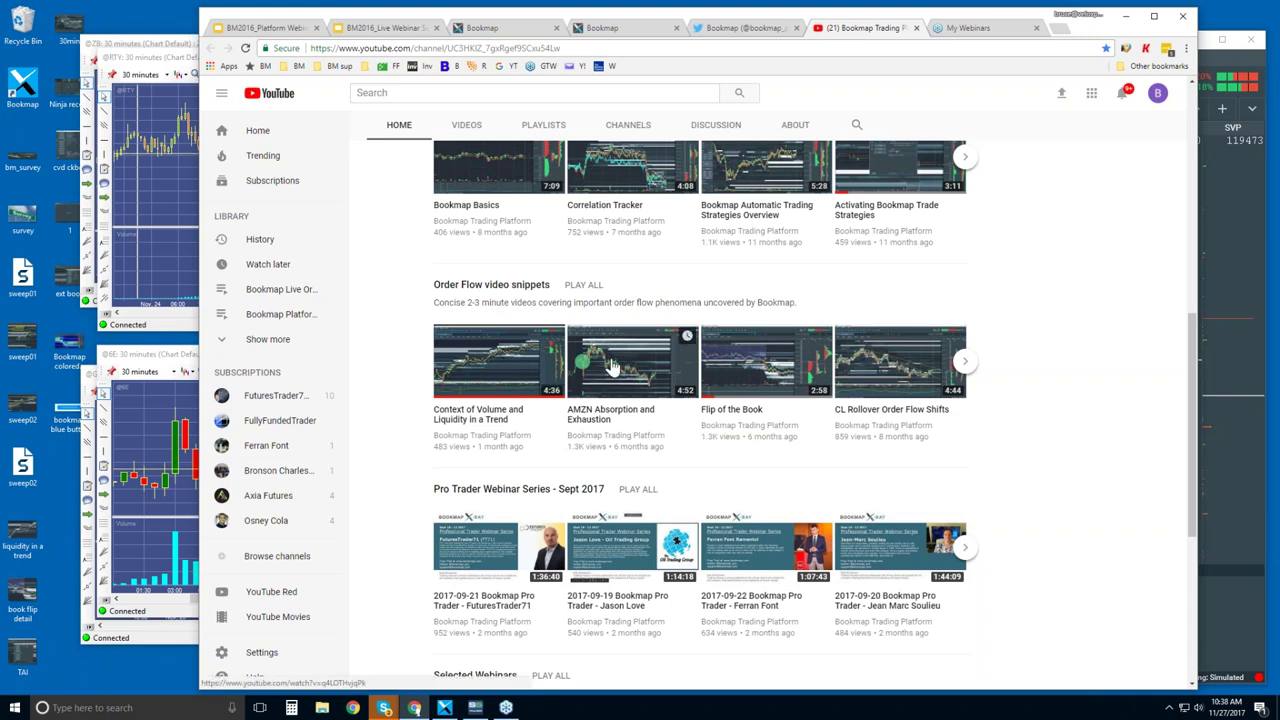
scroll(605, 368, up, 1)
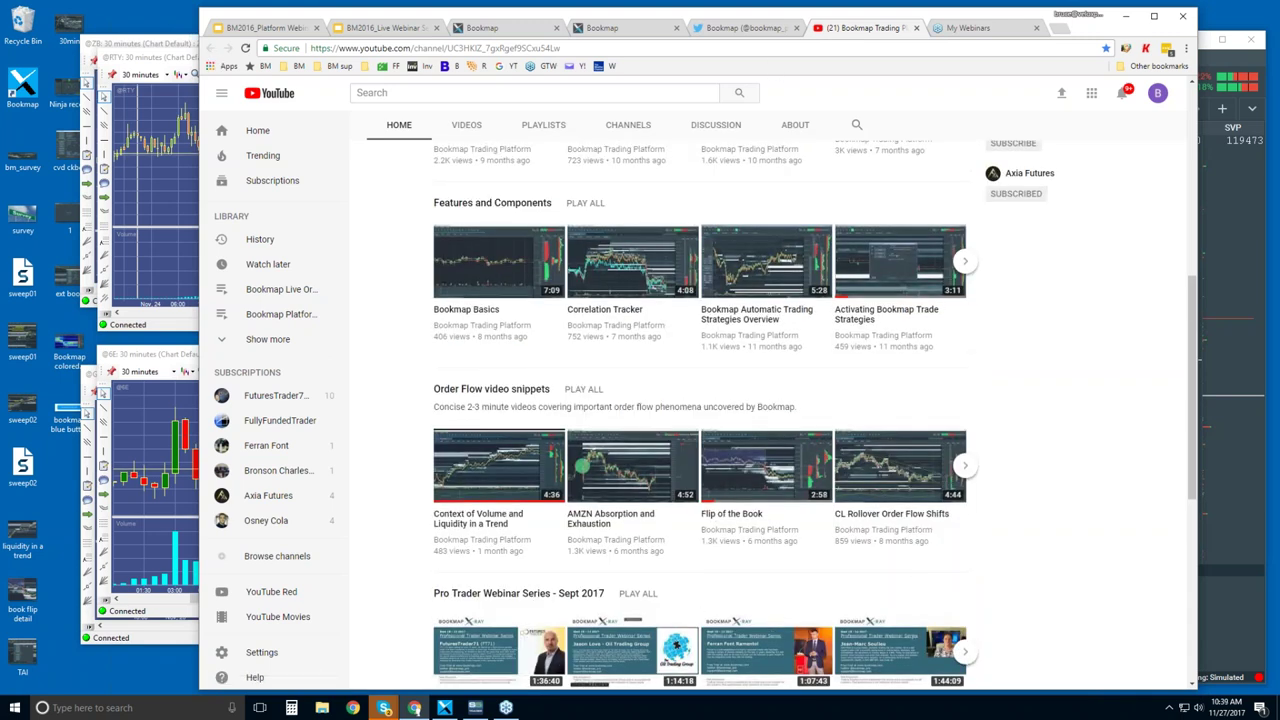
Step: Bring the NinjaTrader RTY, ES, 6E and CL charts forward, then the Bookmap TSLA heatmap window
click(155, 68)
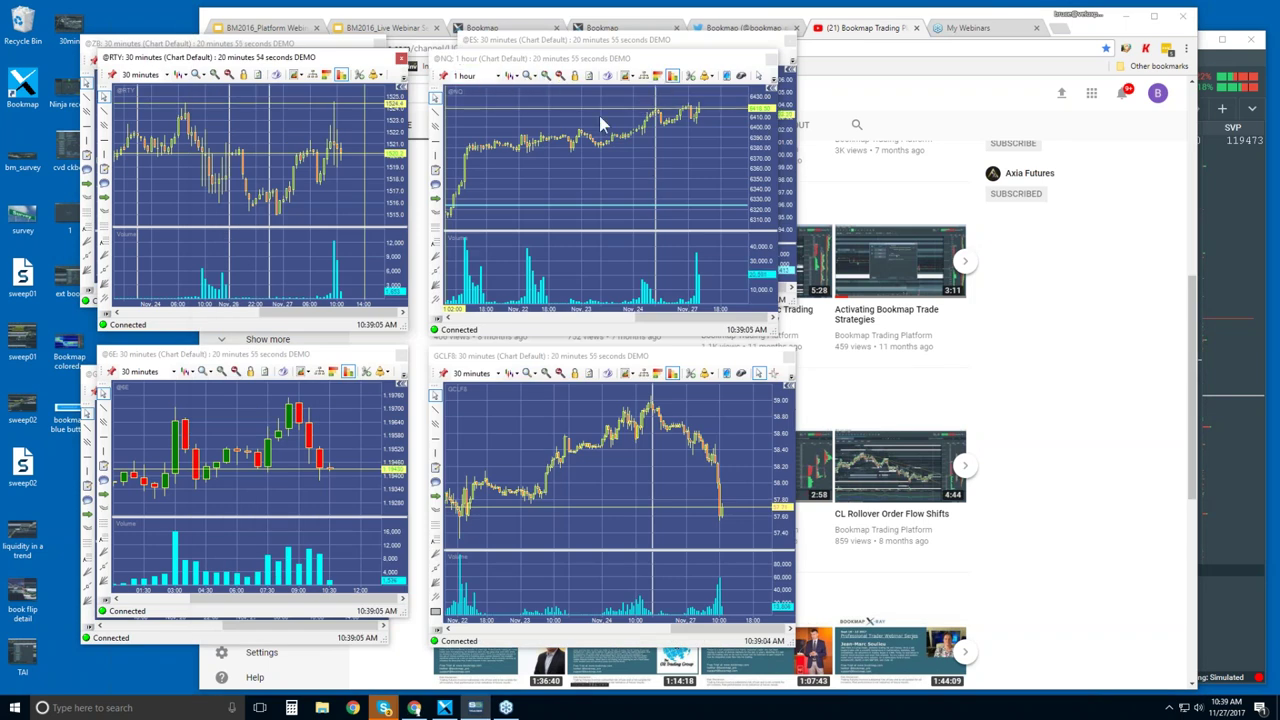
click(582, 40)
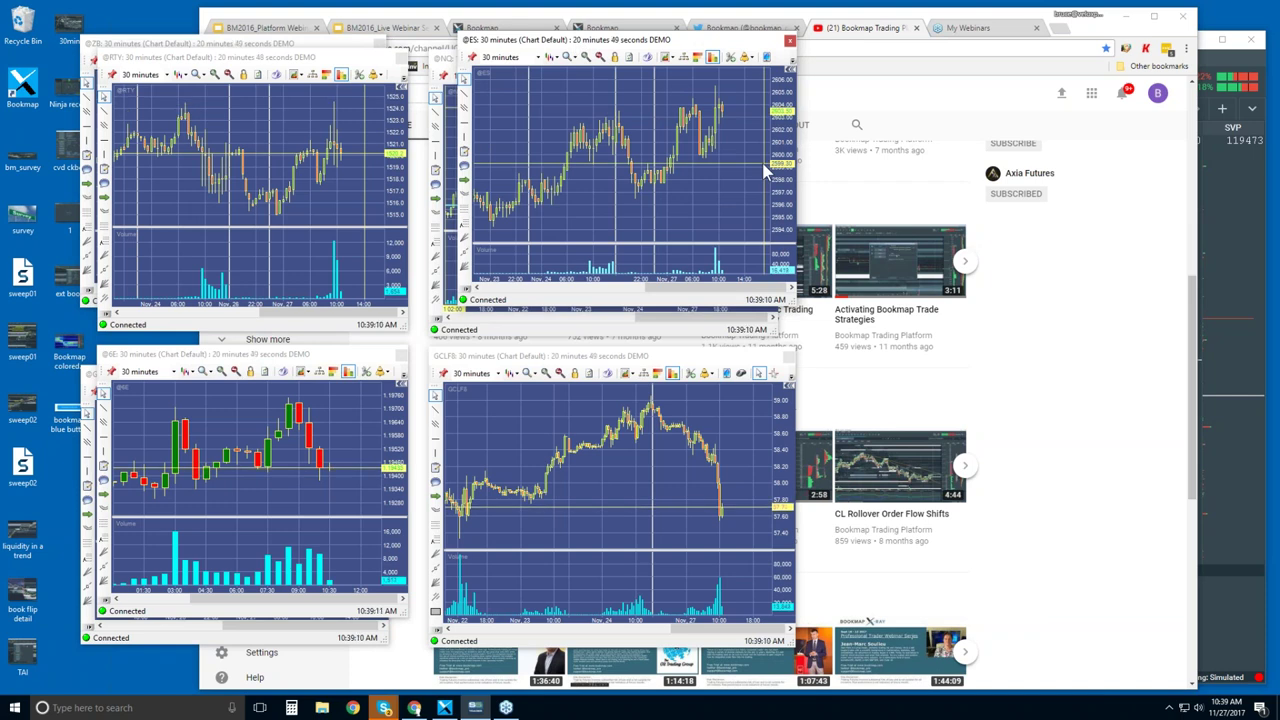
click(1248, 66)
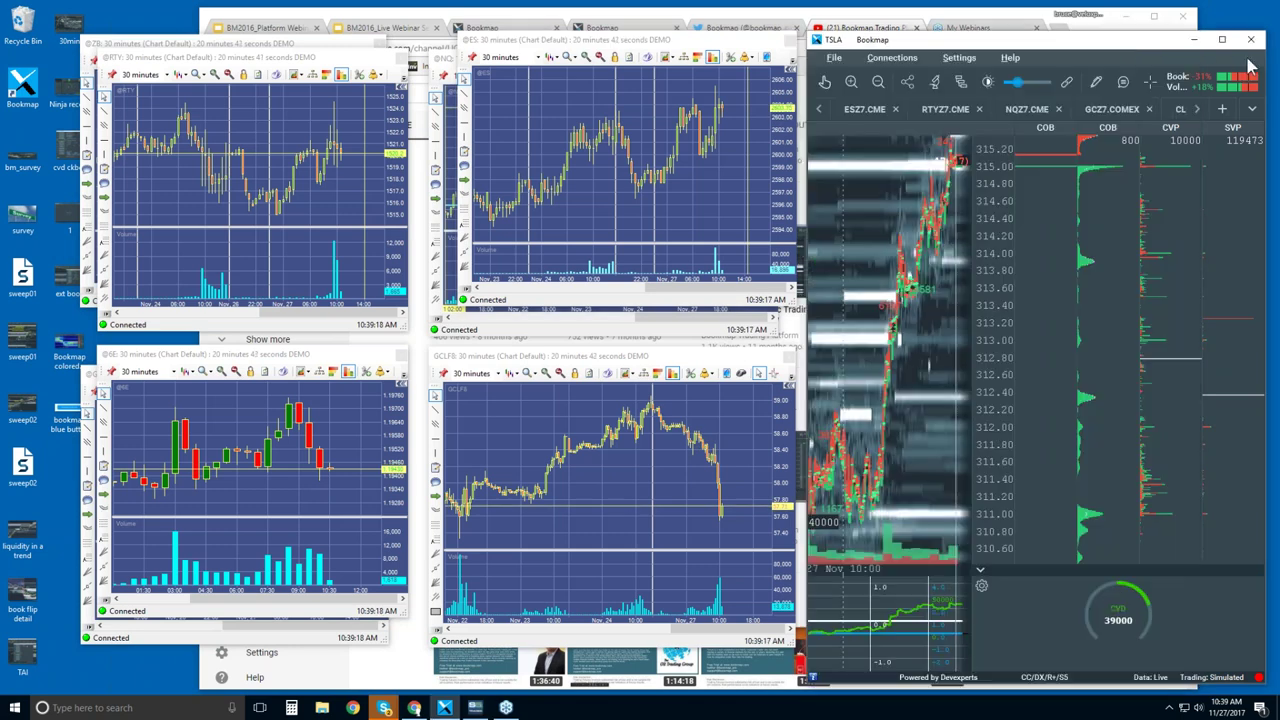
Step: Maximize Bookmap and zoom the TSLA chart's time axis out to 09:15–10:45
double_click(1131, 48)
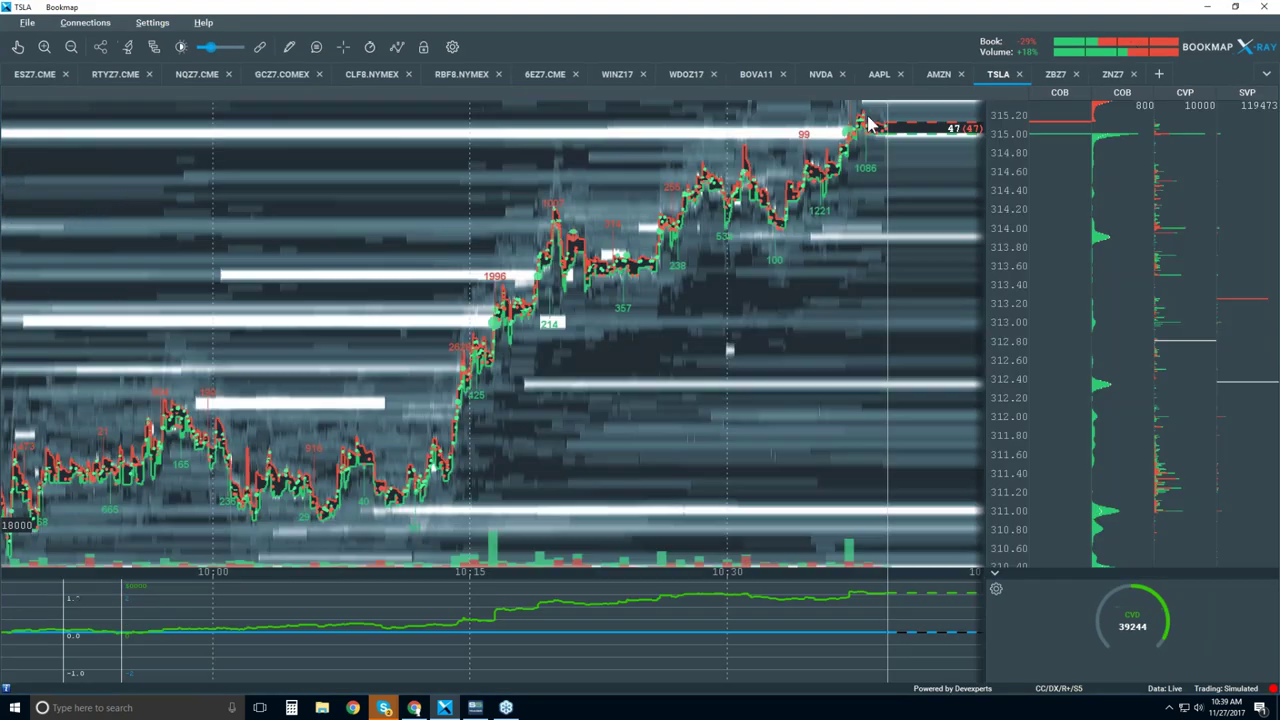
scroll(597, 196, down, 3)
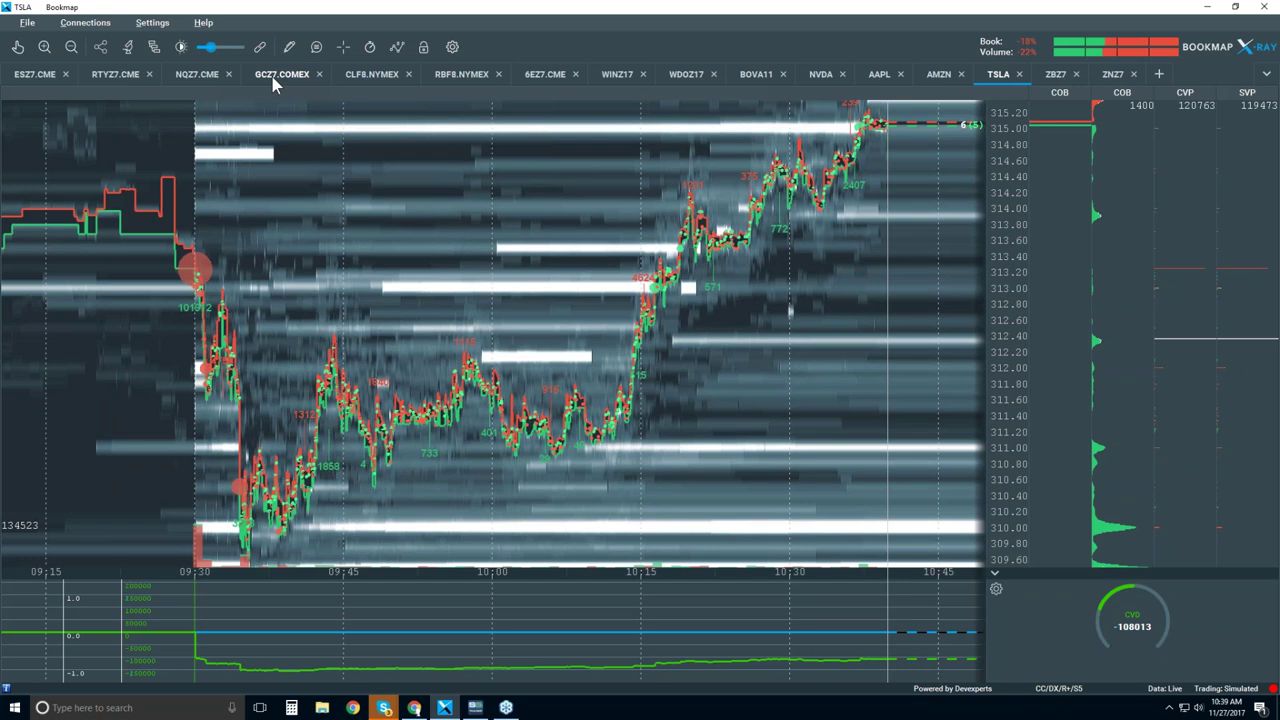
Step: Show the CLF8.NYMEX crude oil heatmap without the order panel, zoomed out to 08:30–10:45
click(371, 75)
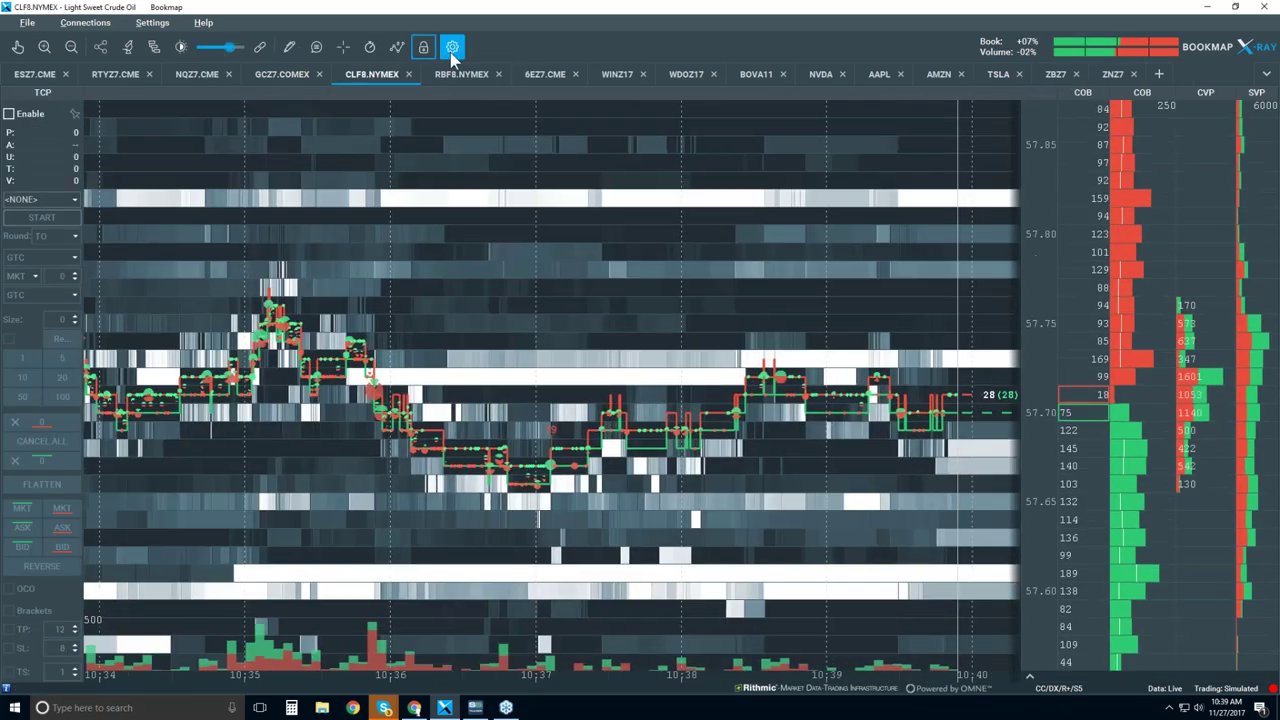
click(423, 47)
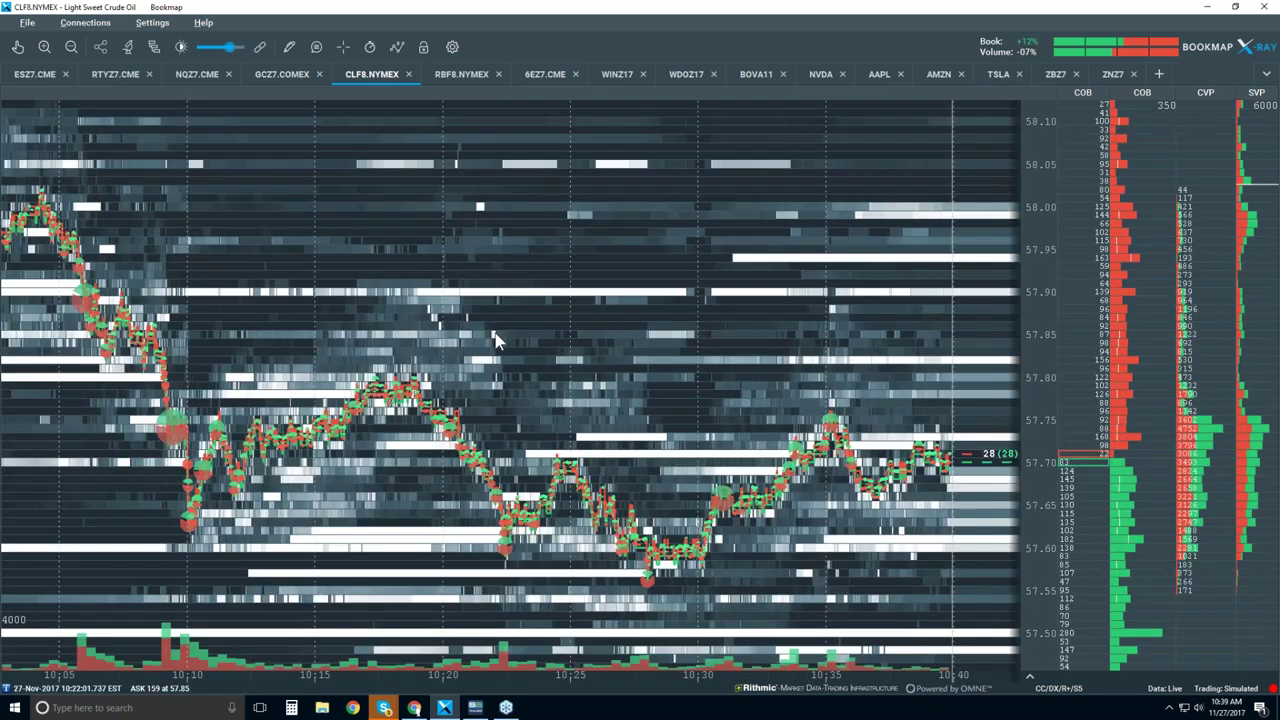
scroll(495, 340, down, 2)
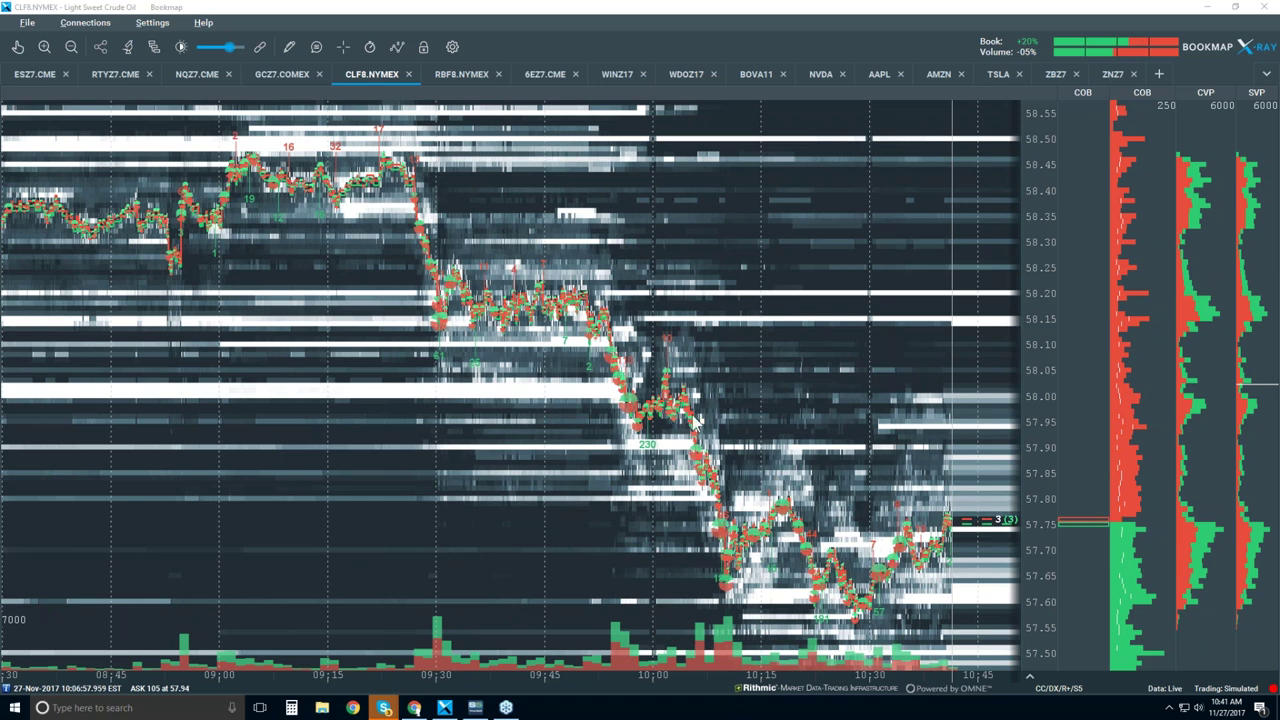
Step: Turn on Candlestick Bars and switch off Volume Dots, Indicators, Heatmap, Extended and Best Bid/Ask
click(399, 46)
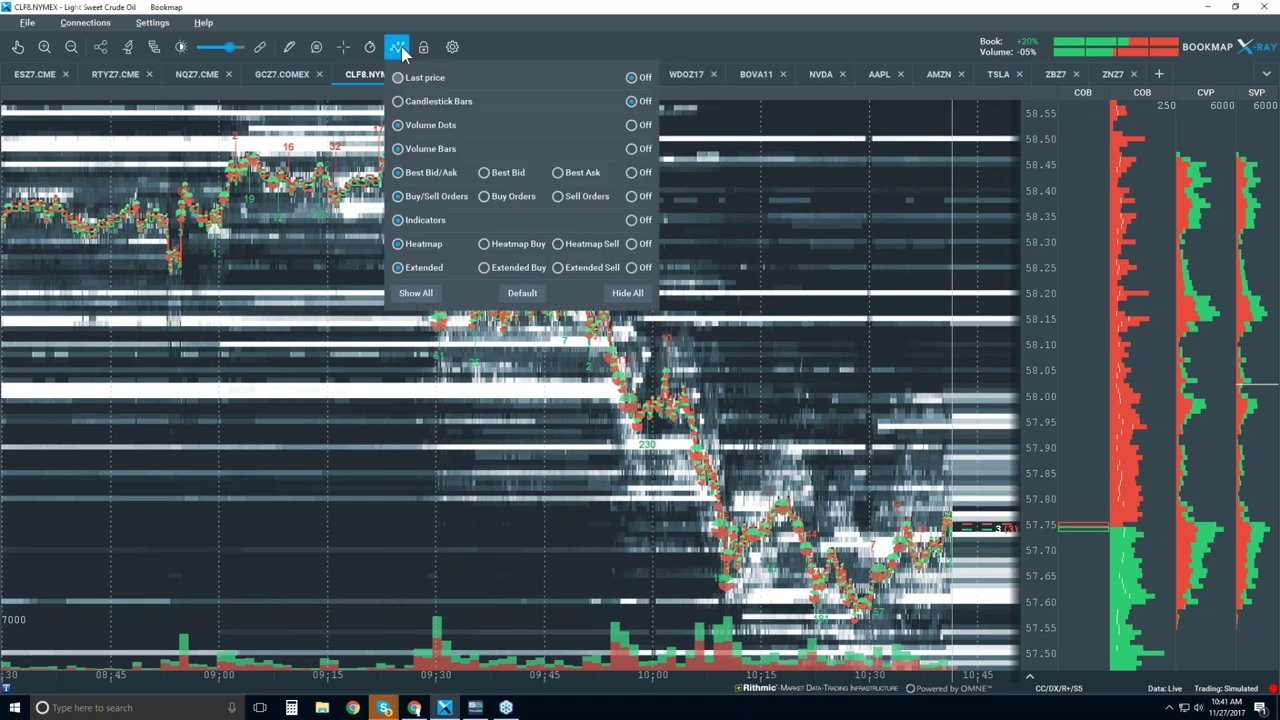
click(408, 100)
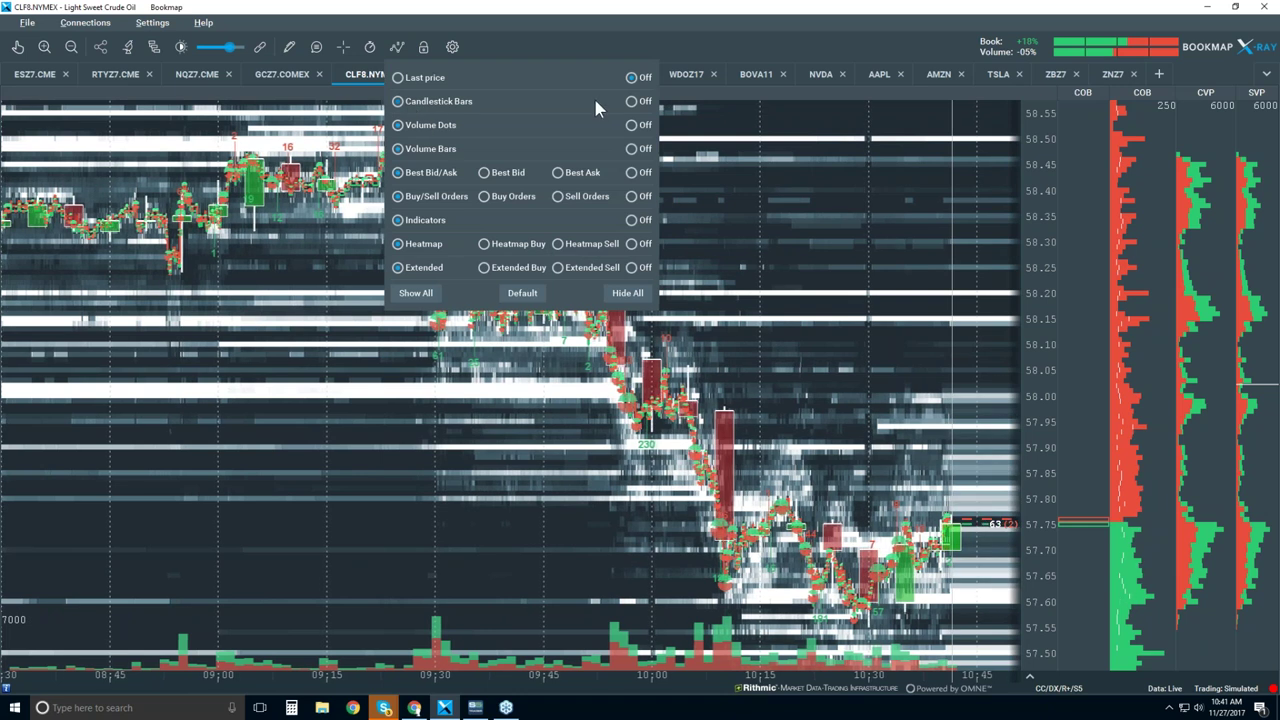
click(631, 125)
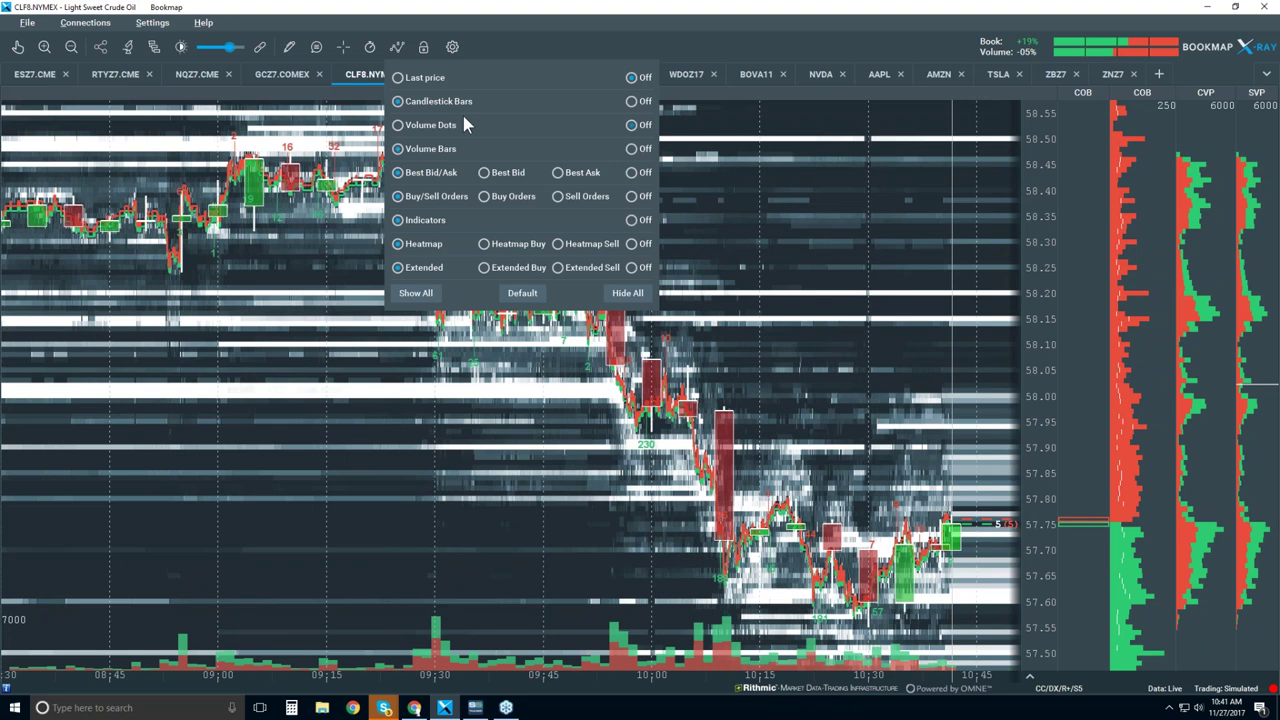
click(633, 221)
click(631, 243)
click(631, 267)
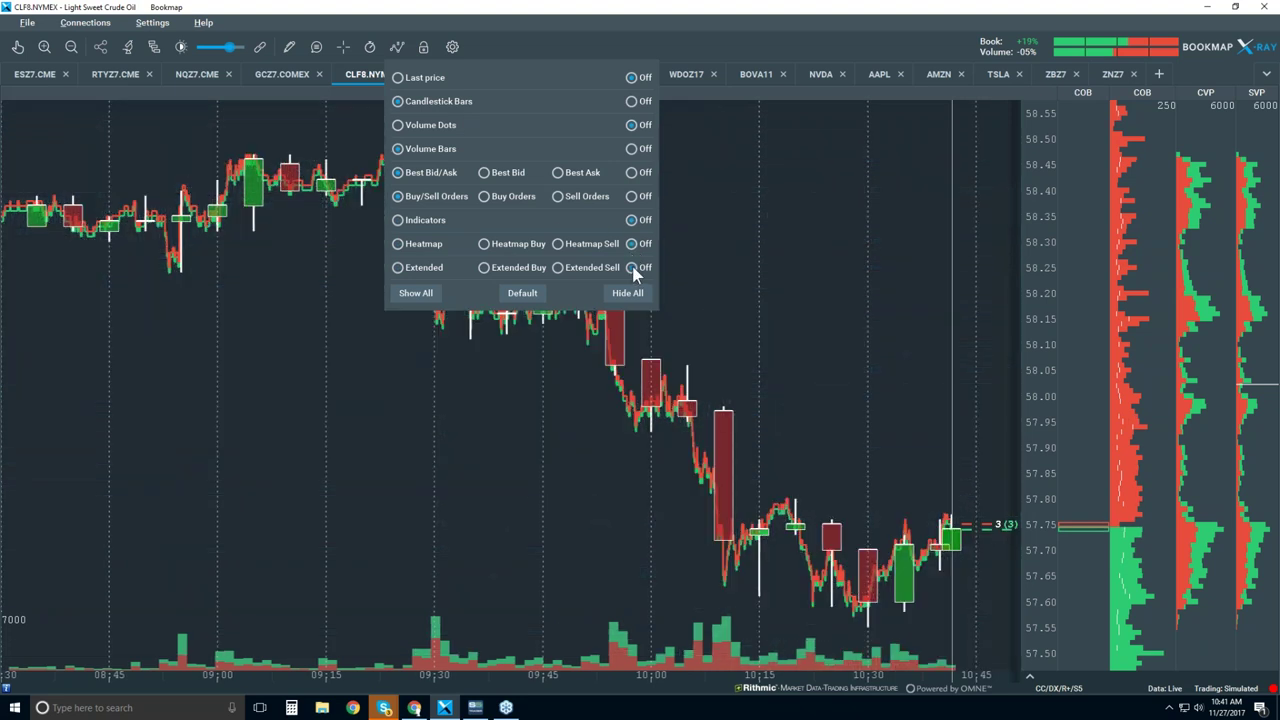
click(632, 173)
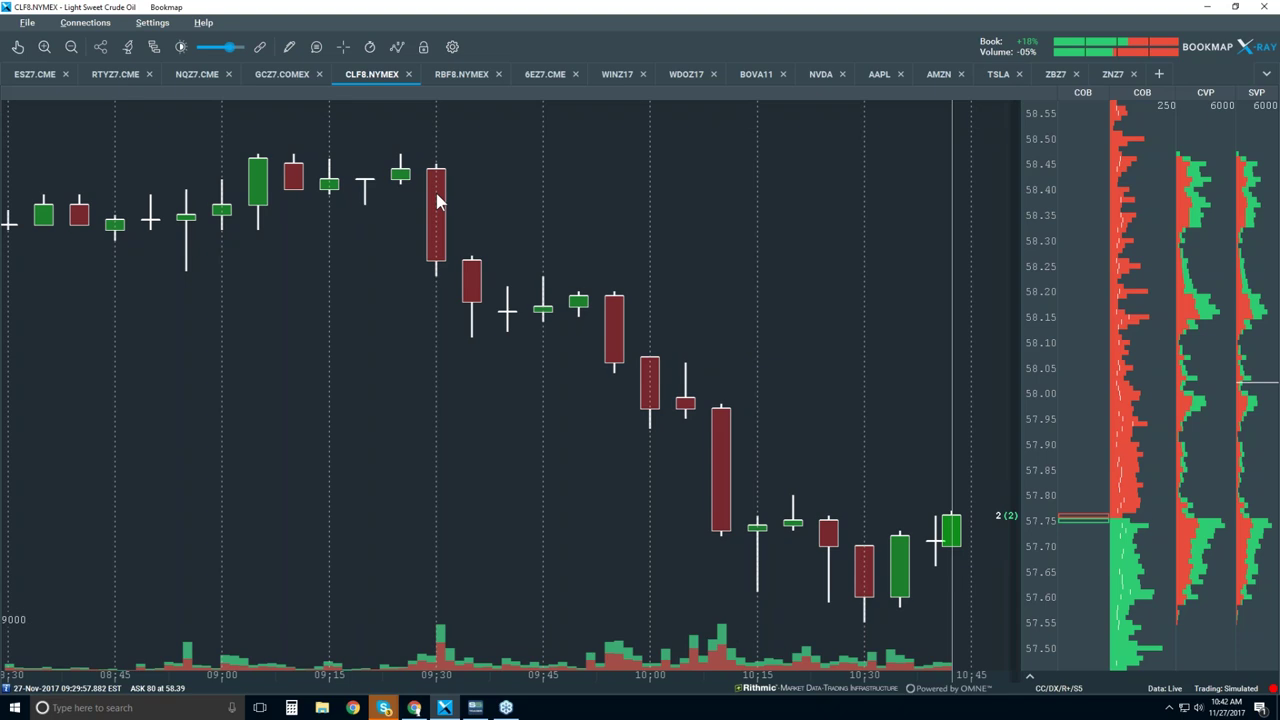
Step: Turn the Best Bid/Ask lines back on over the CLF8.NYMEX candlesticks
click(397, 47)
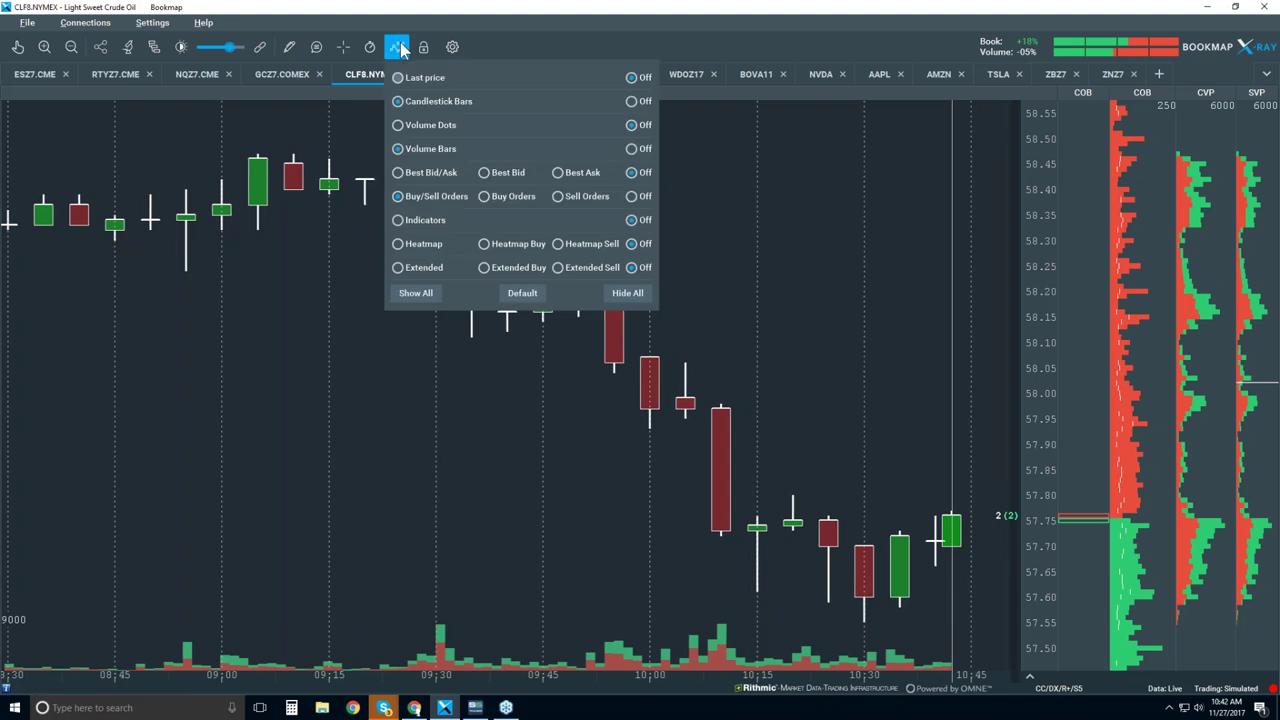
click(420, 175)
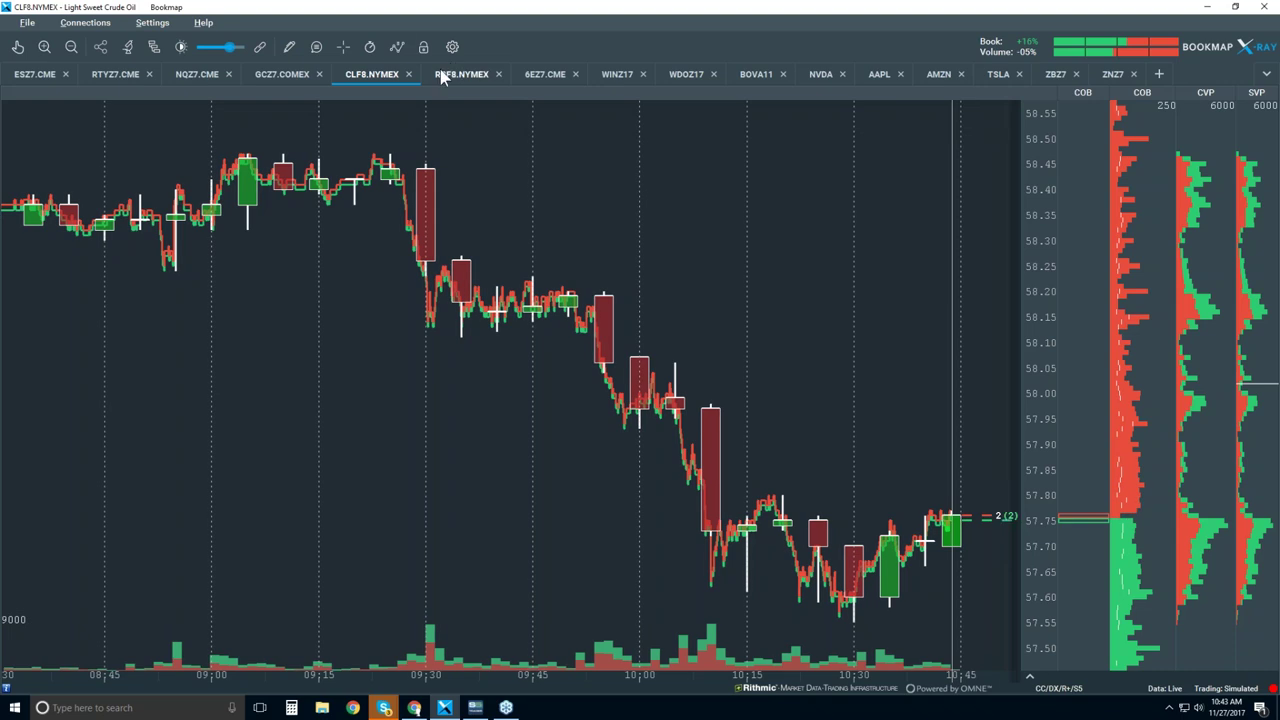
Step: Turn Volume Dots back on for the candlestick chart and zoom to 09:15–10:45
click(399, 46)
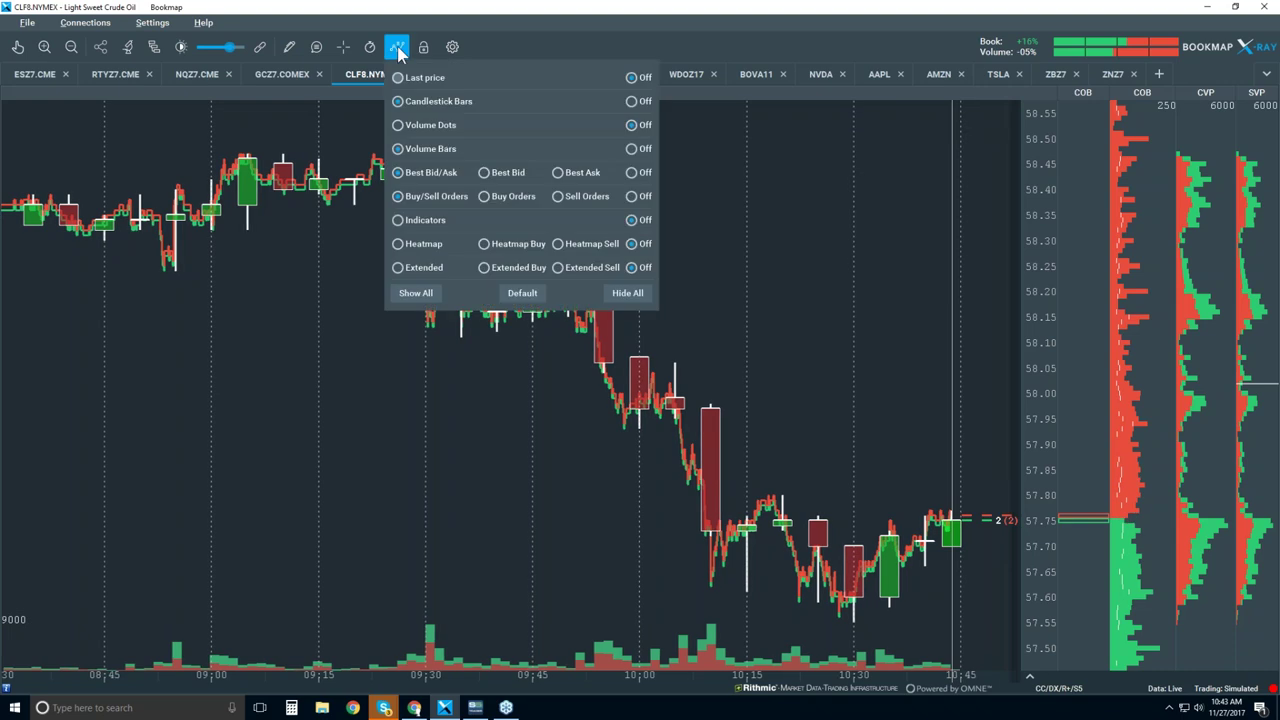
click(436, 124)
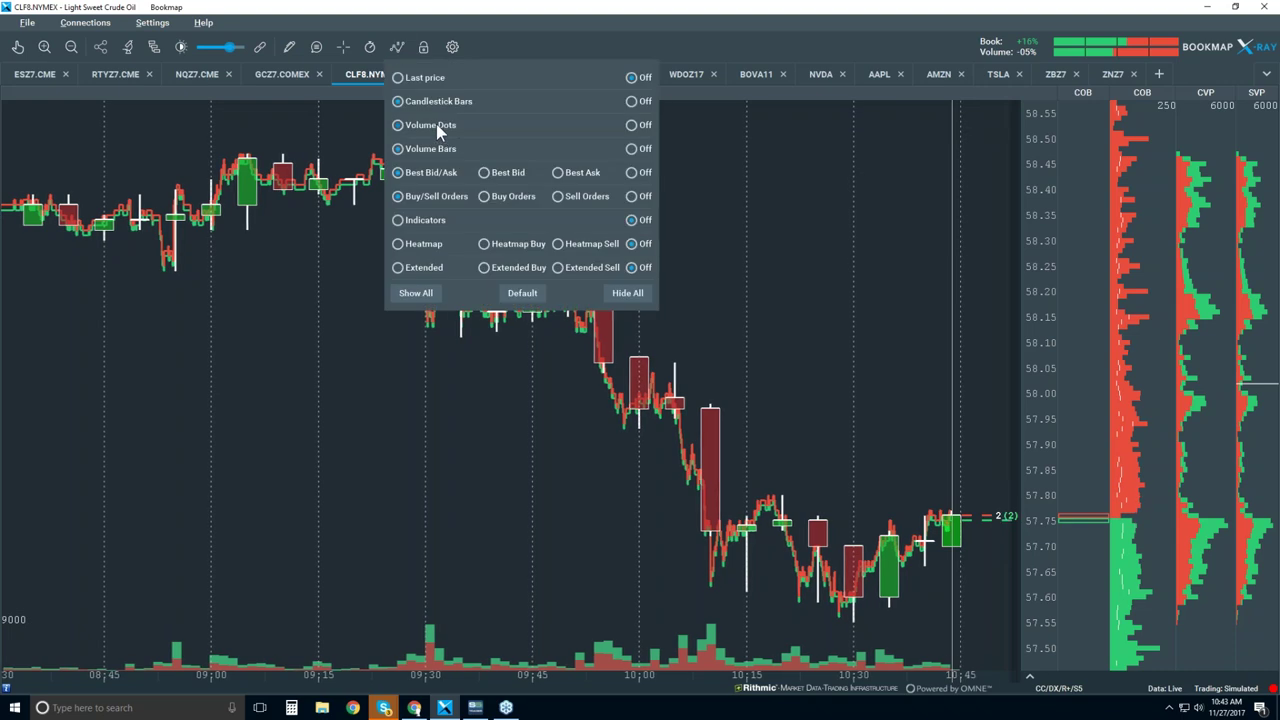
click(776, 214)
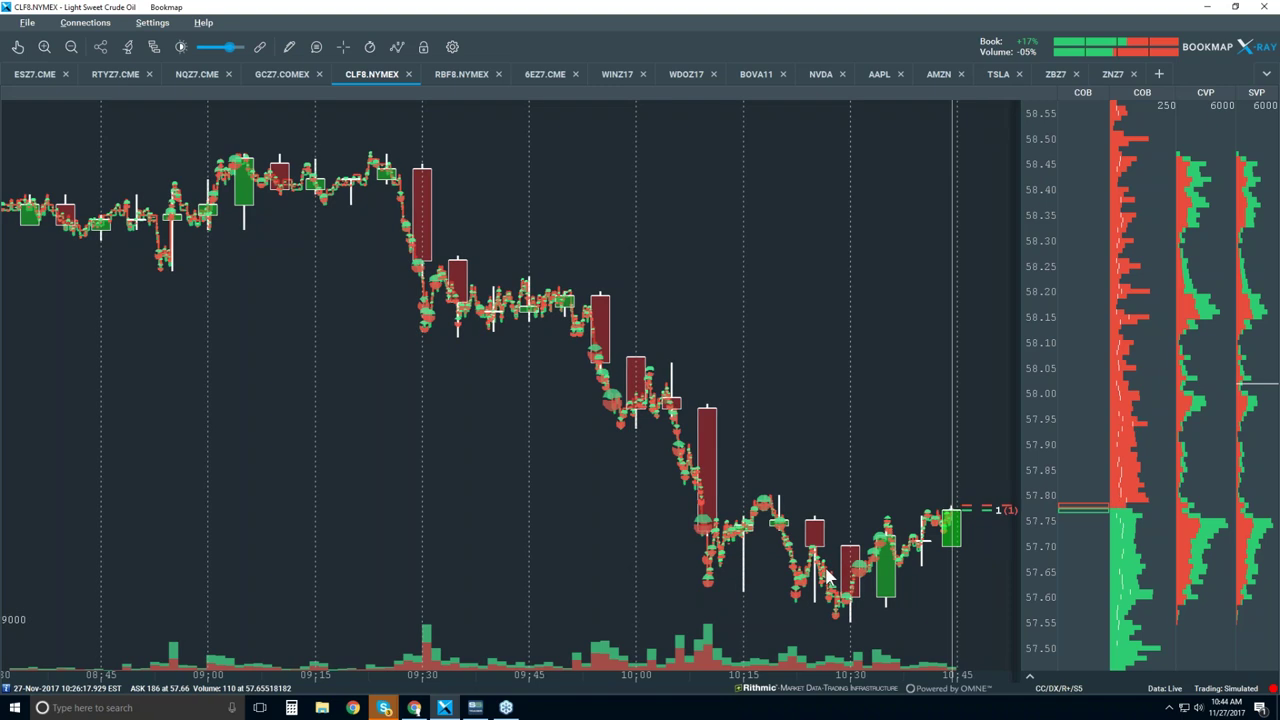
scroll(826, 577, up, 2)
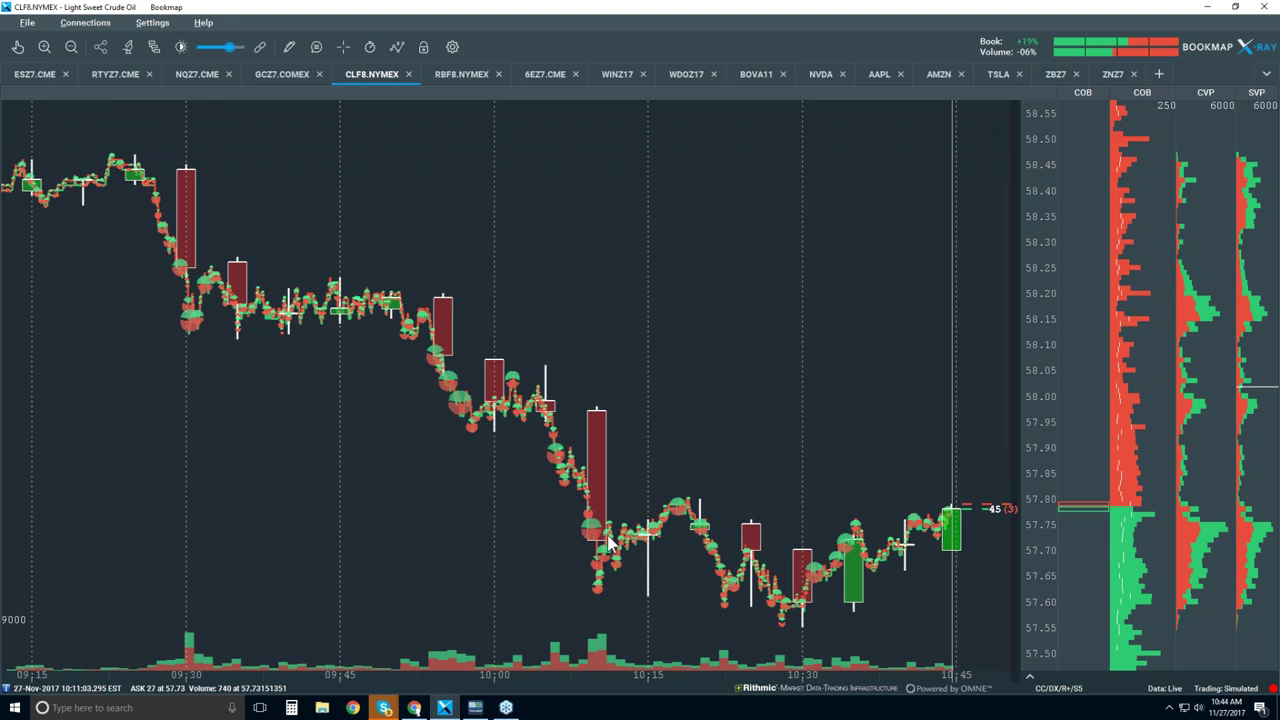
scroll(591, 506, up, 3)
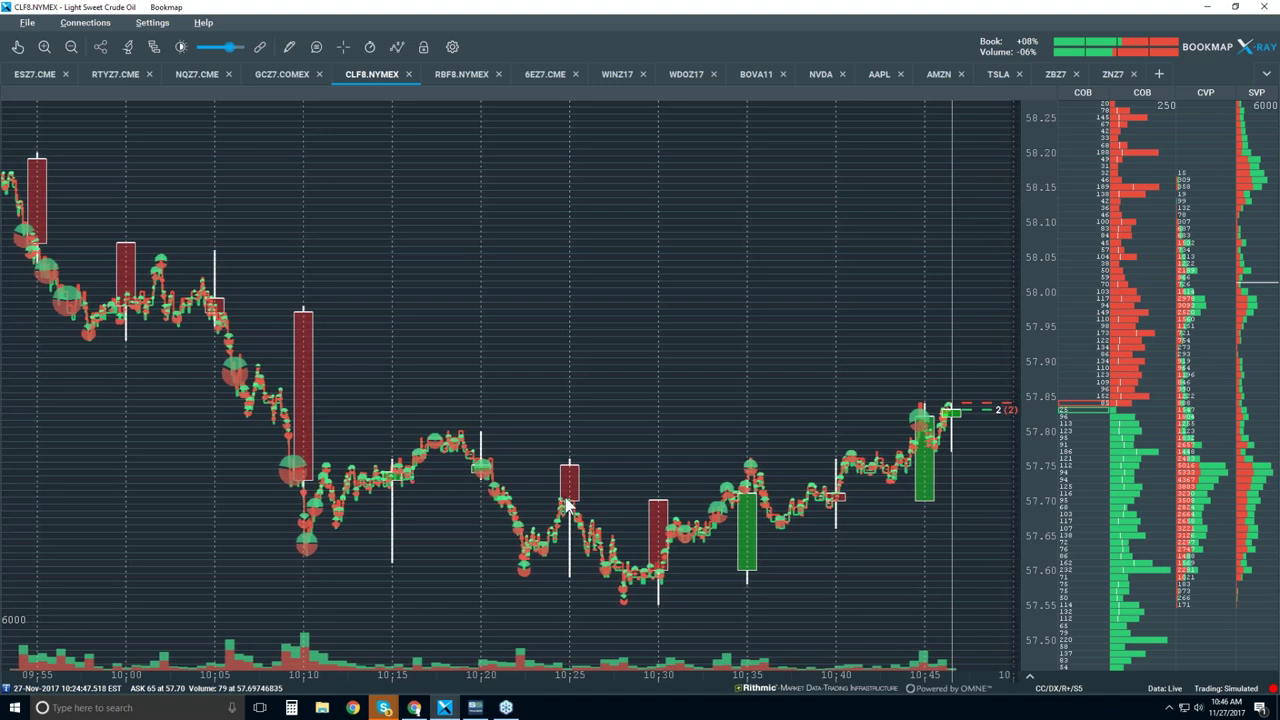
Step: Set Candlestick Bars to Off so only volume dots remain, and select the pan tool
click(398, 47)
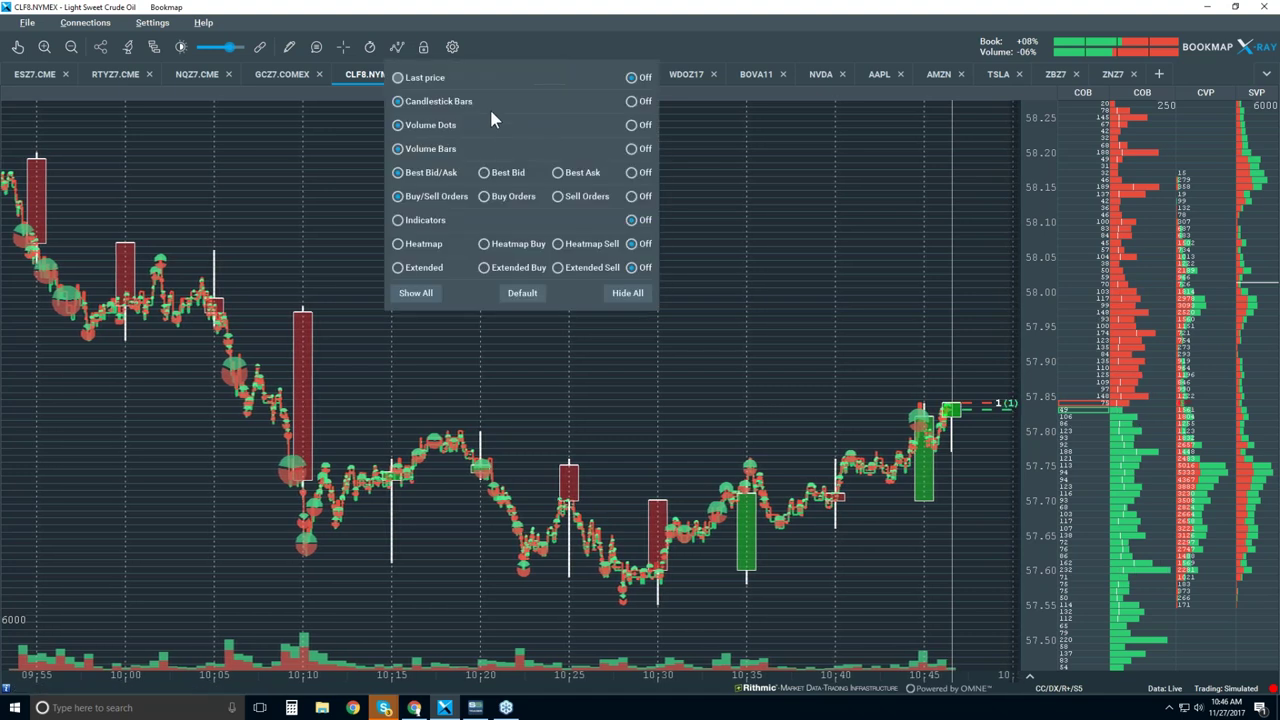
click(631, 101)
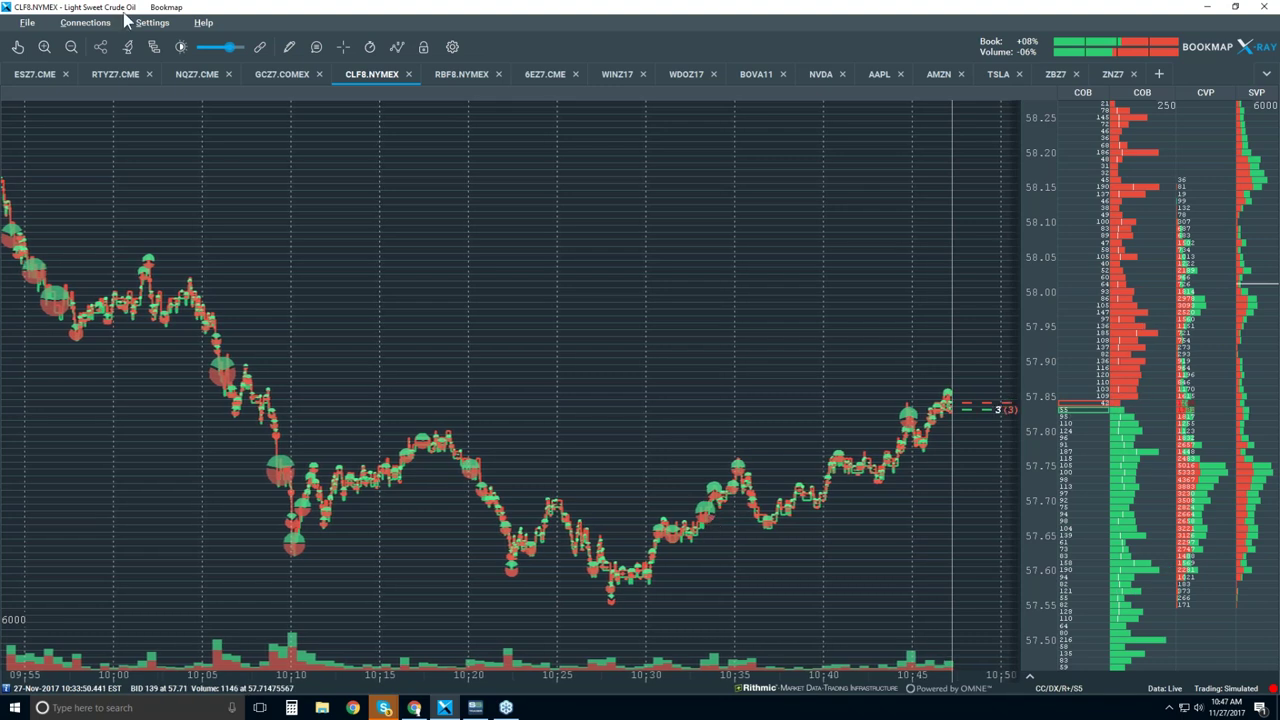
click(17, 46)
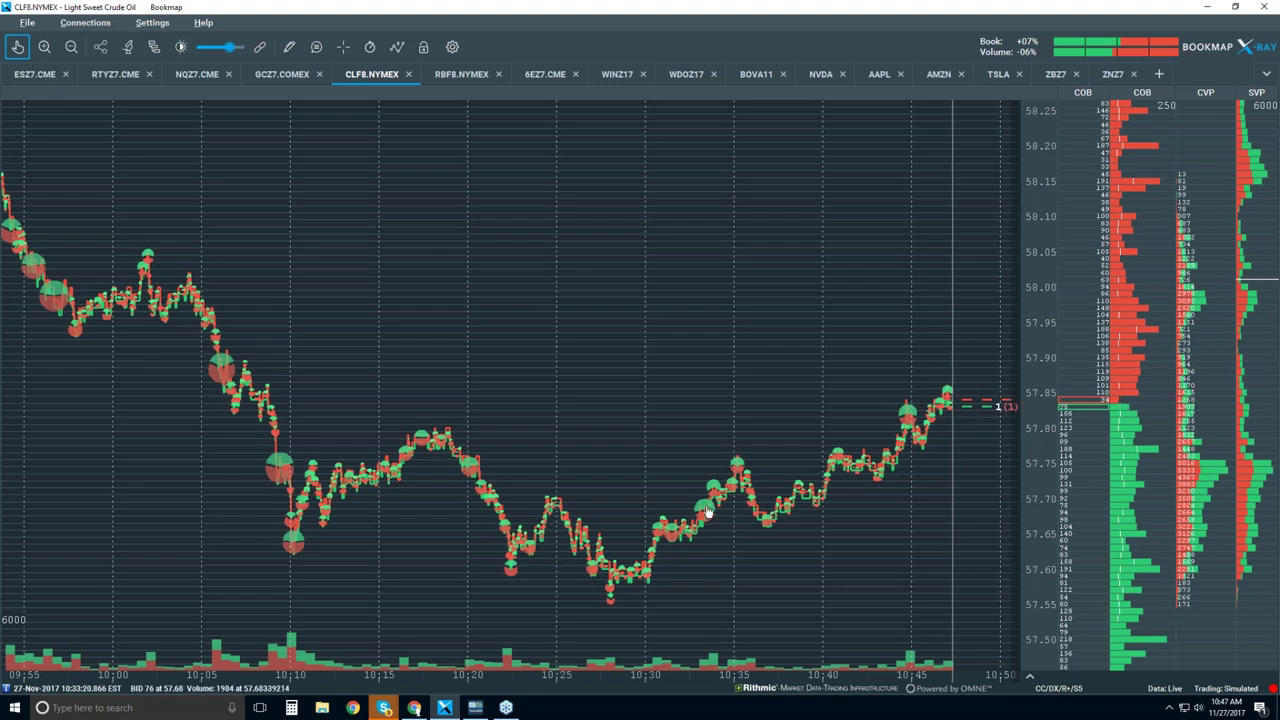
Step: Zoom and drag the chart left to show bid/ask steps near 10:33:34
scroll(706, 510, up, 6)
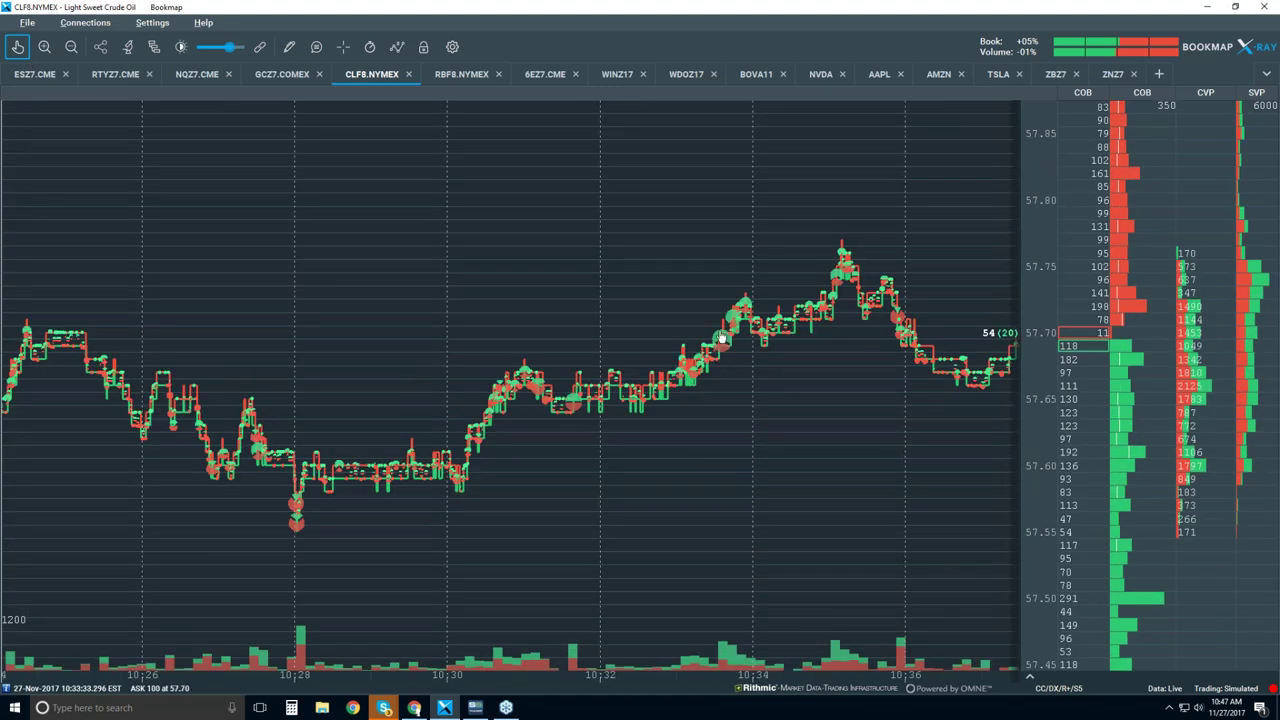
scroll(721, 339, up, 4)
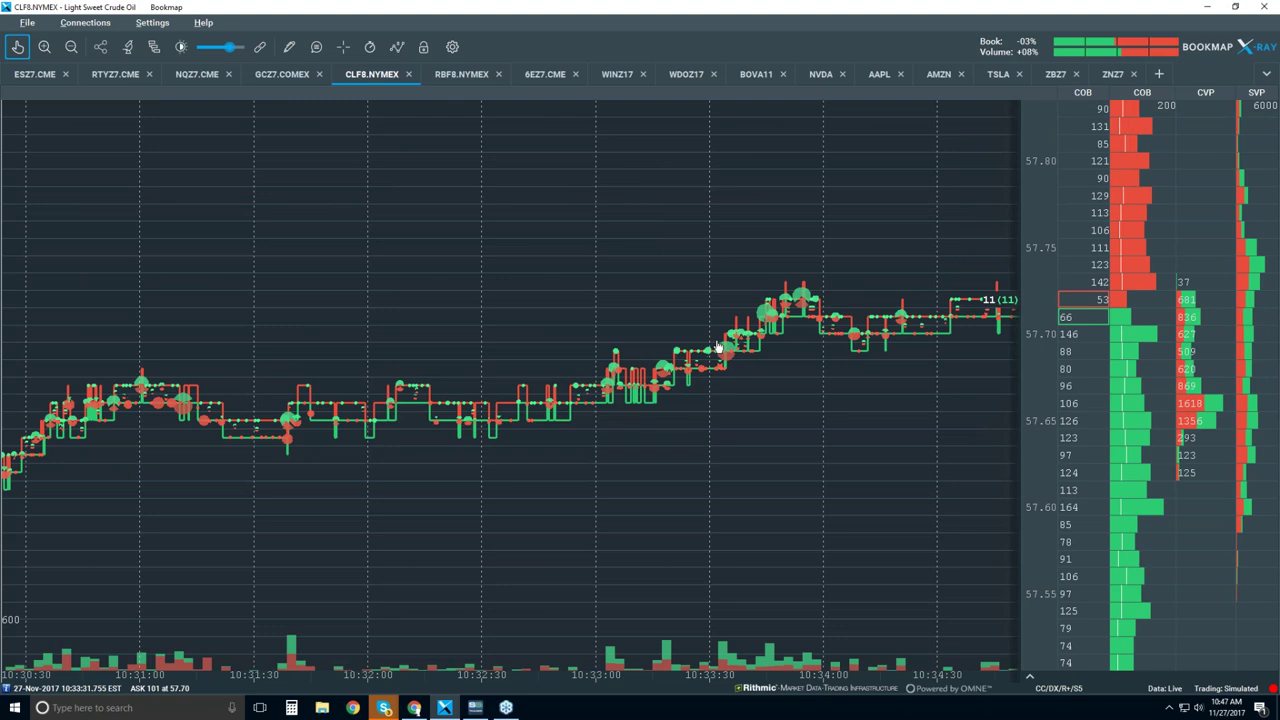
scroll(725, 345, up, 2)
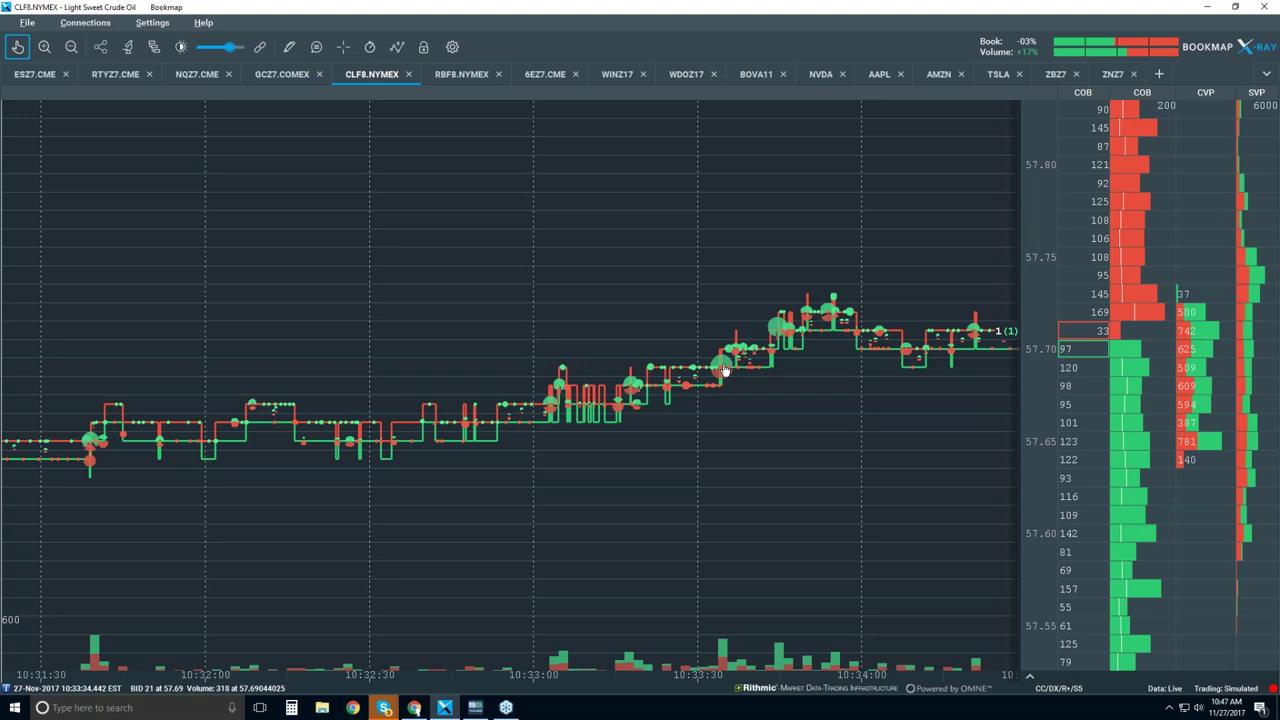
scroll(724, 370, up, 5)
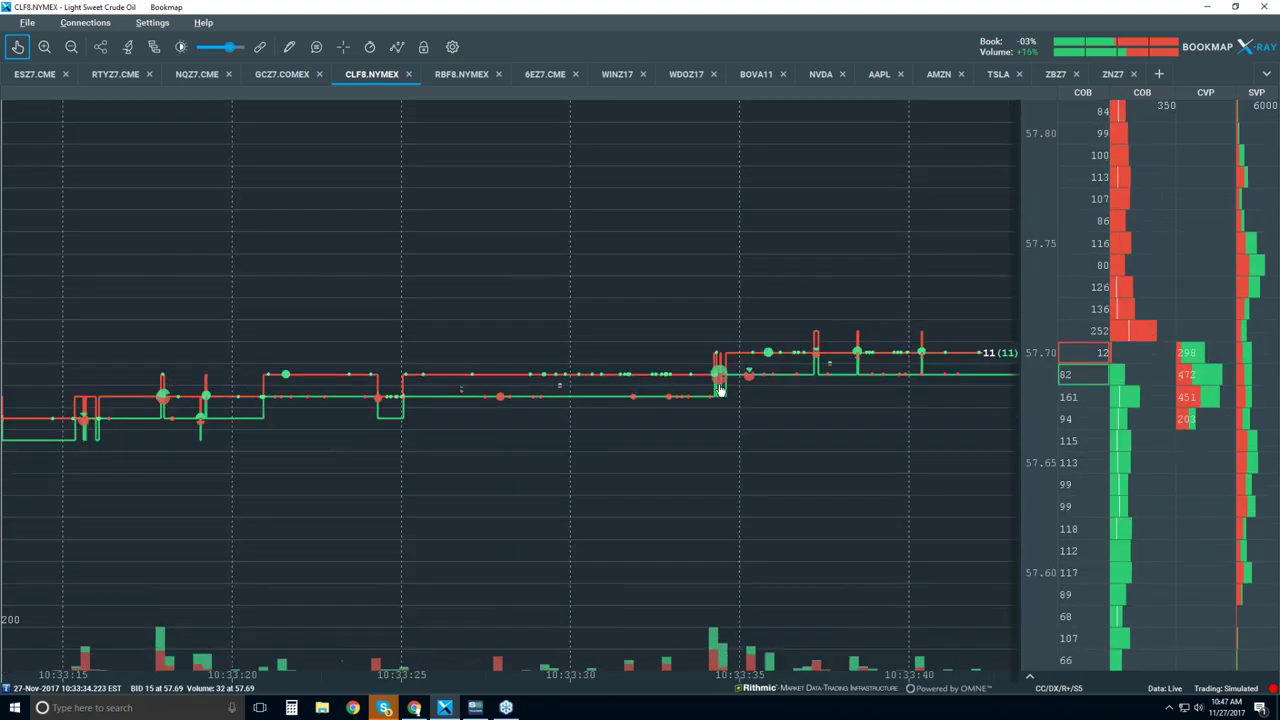
scroll(720, 390, up, 5)
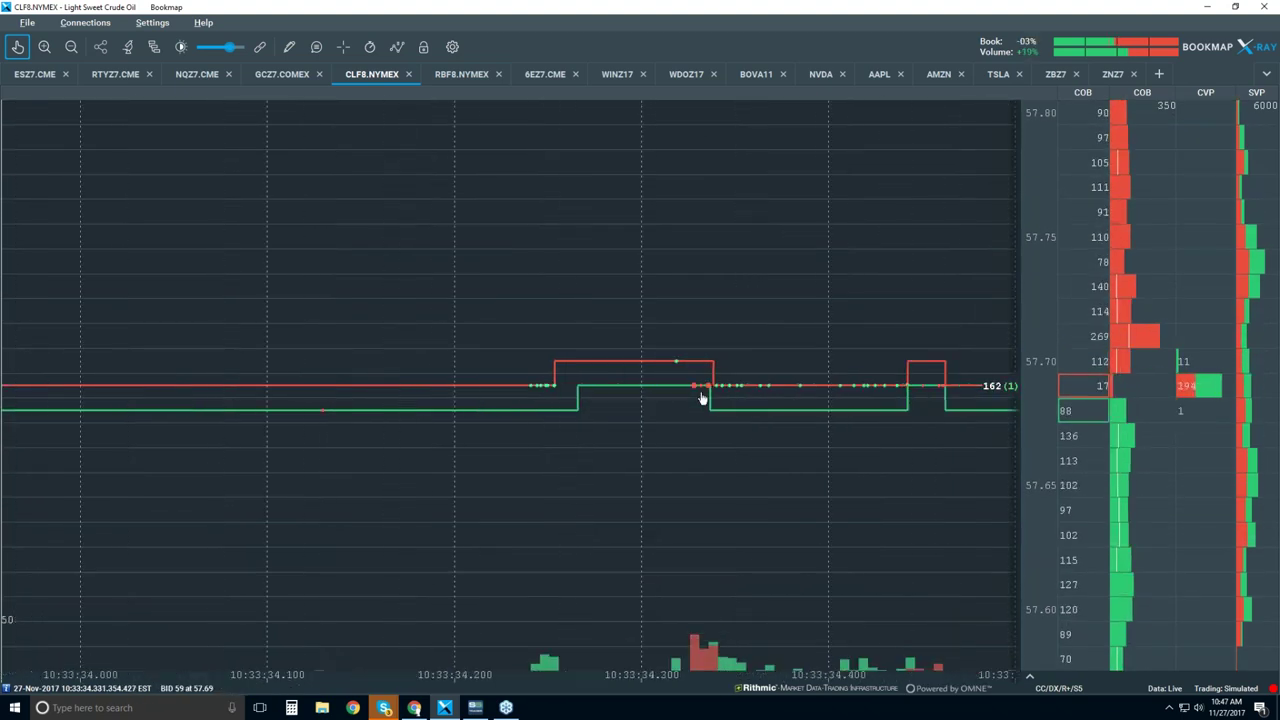
scroll(703, 398, up, 5)
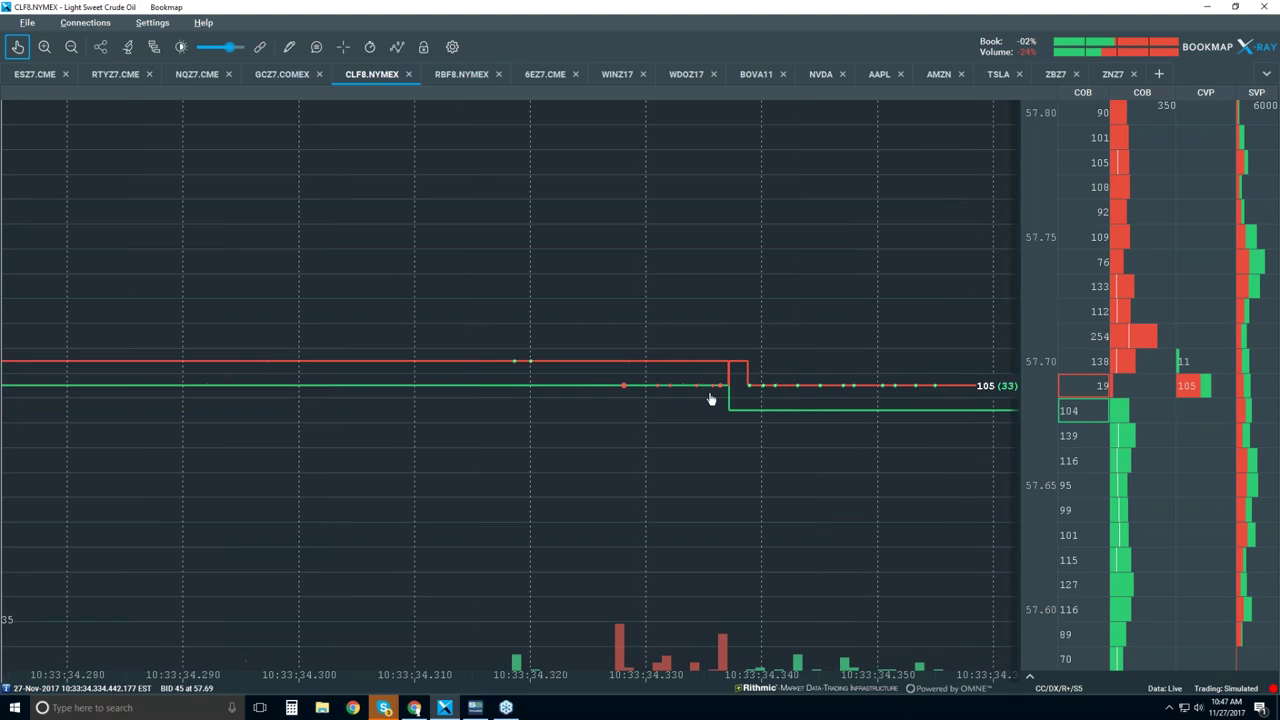
scroll(709, 399, up, 5)
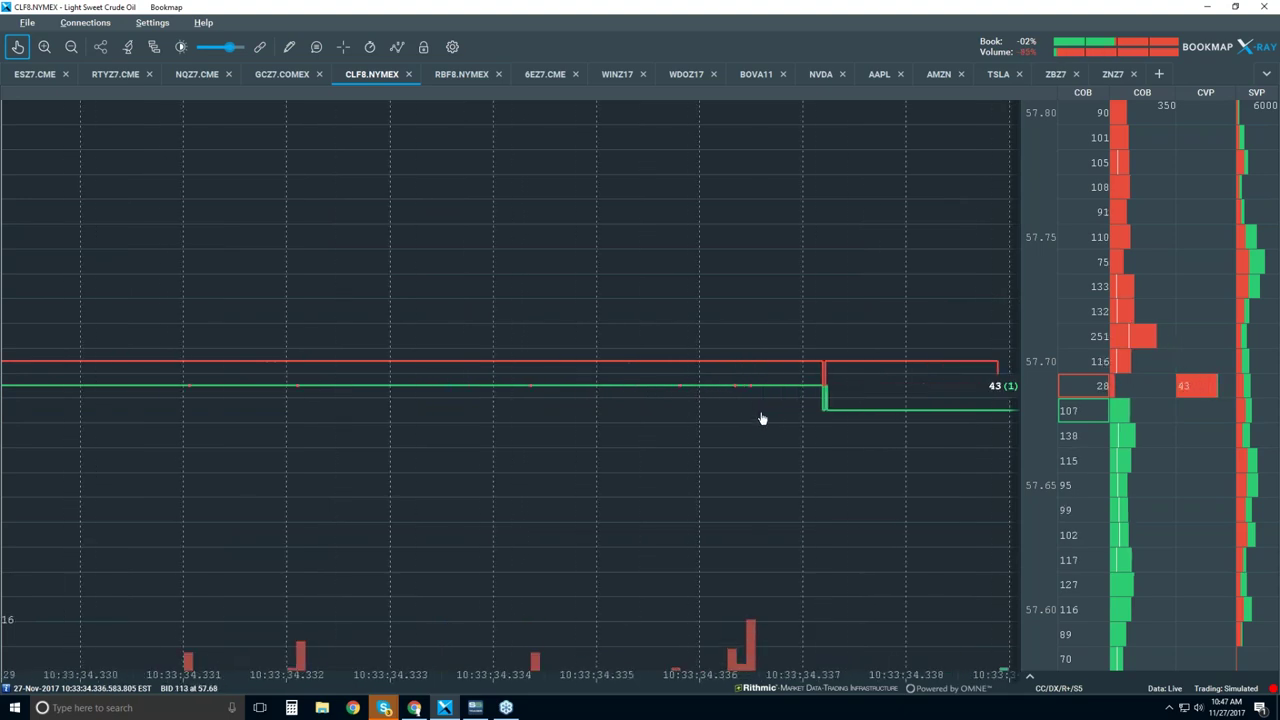
scroll(757, 422, down, 2)
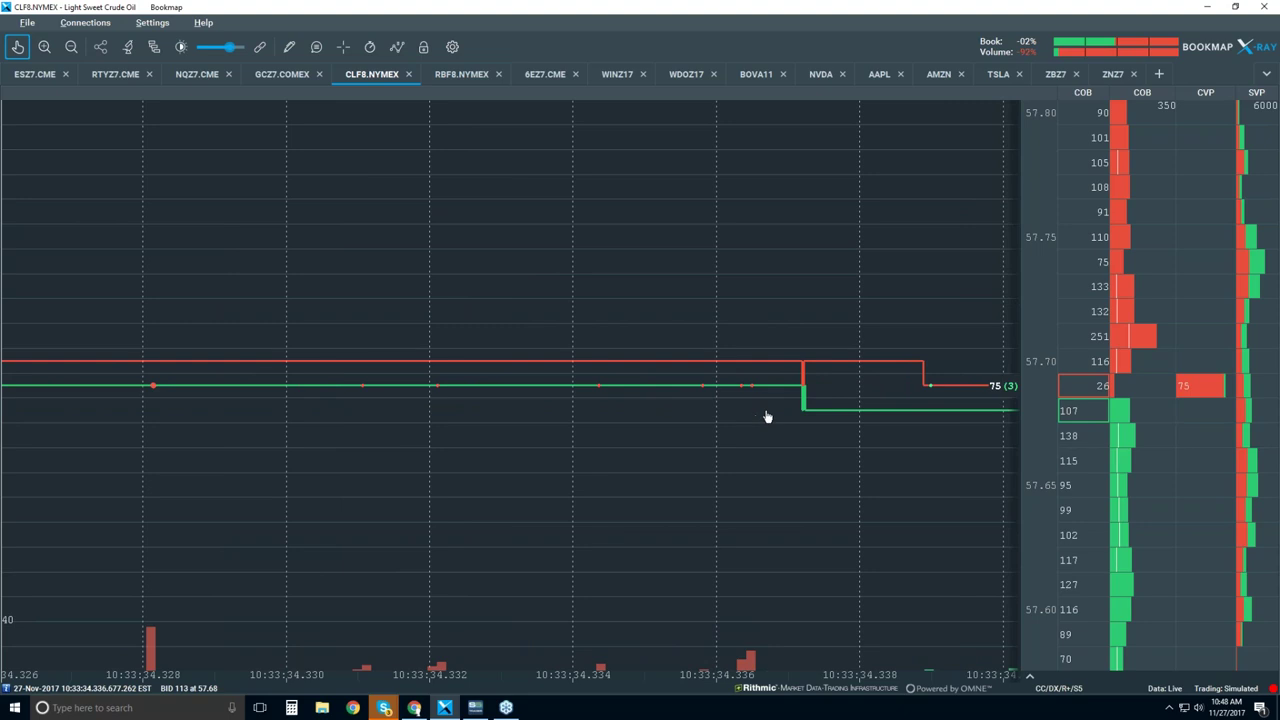
drag(768, 417, 690, 414)
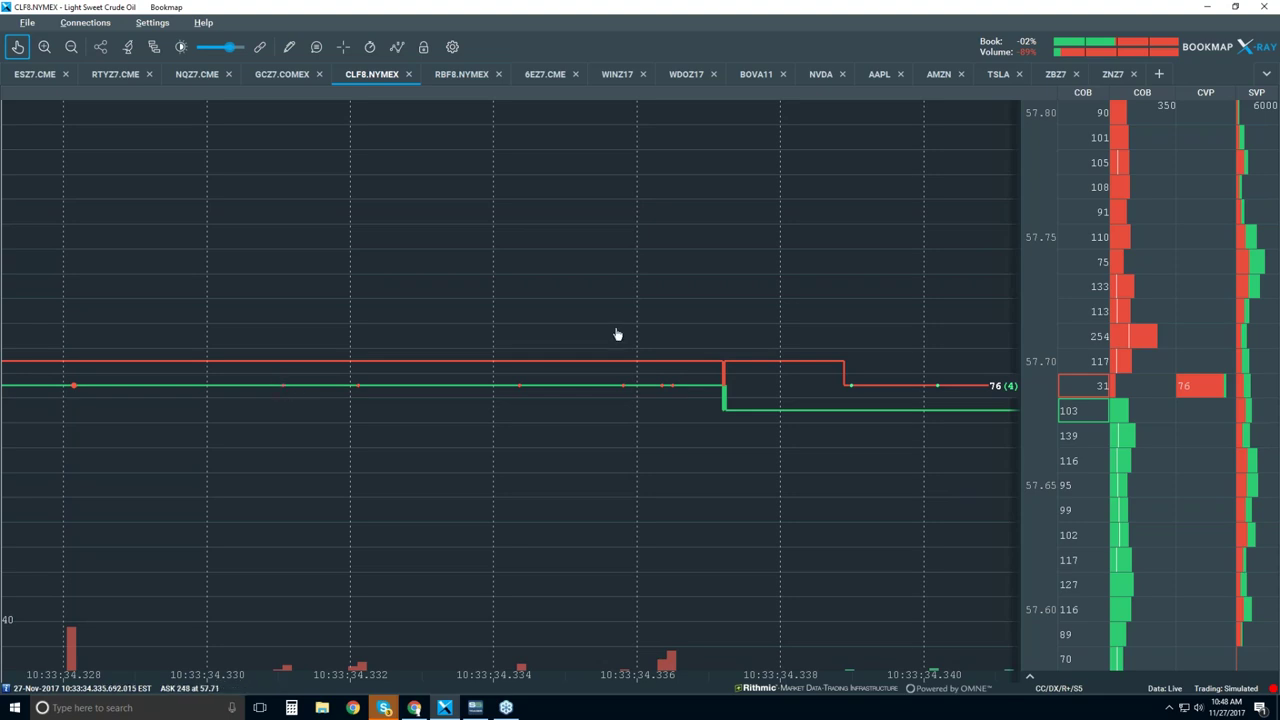
drag(614, 334, 394, 337)
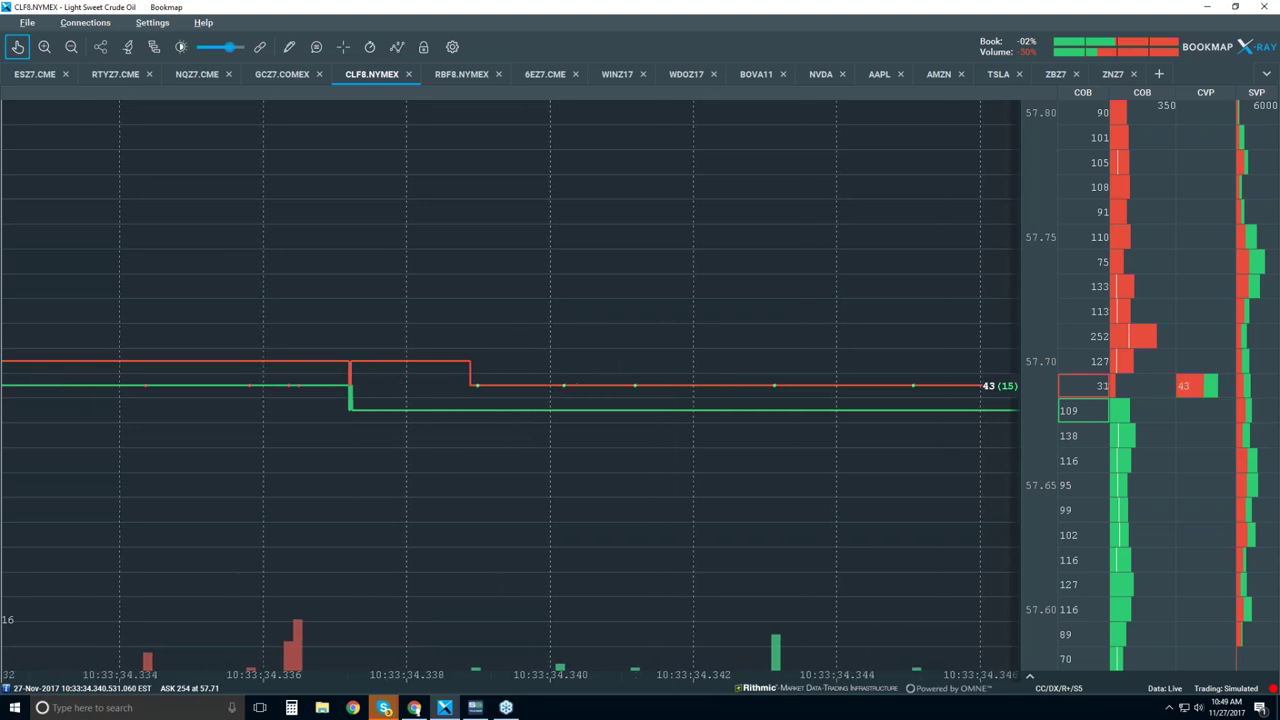
Step: Zoom the time axis to microsecond detail around 10:33:34.353 to separate individual trades
scroll(510, 385, down, 3)
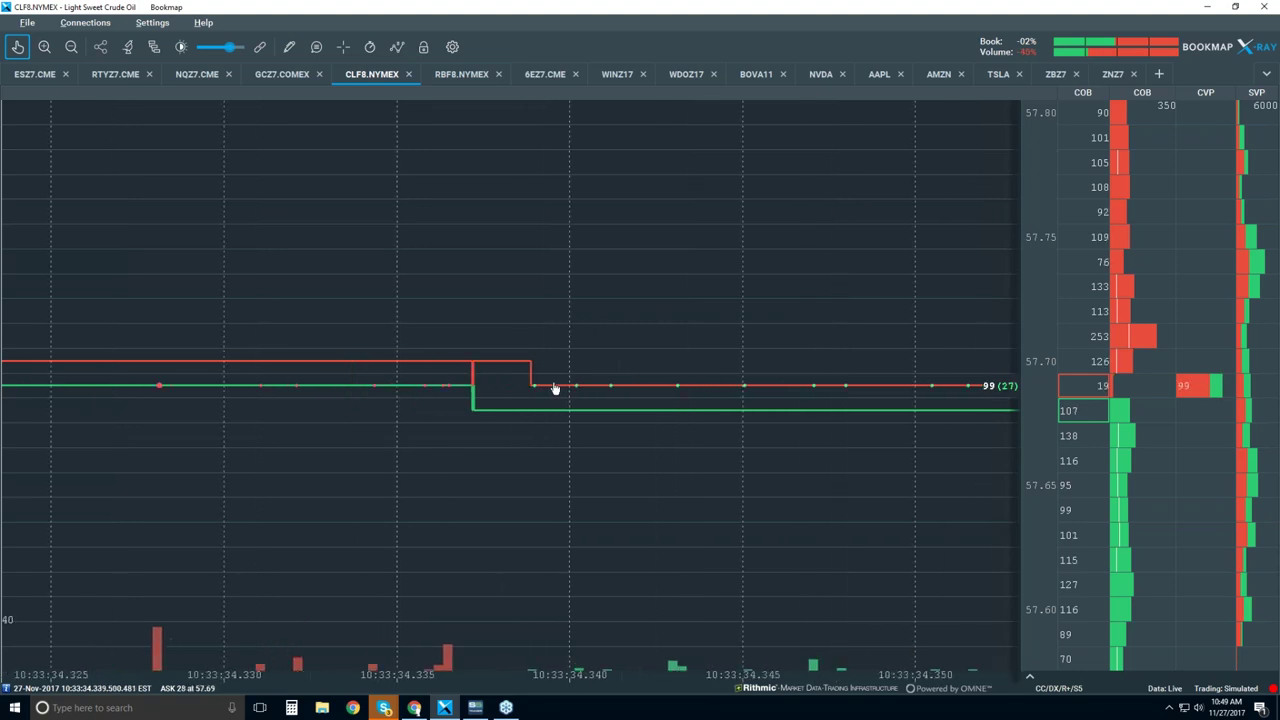
scroll(555, 388, down, 8)
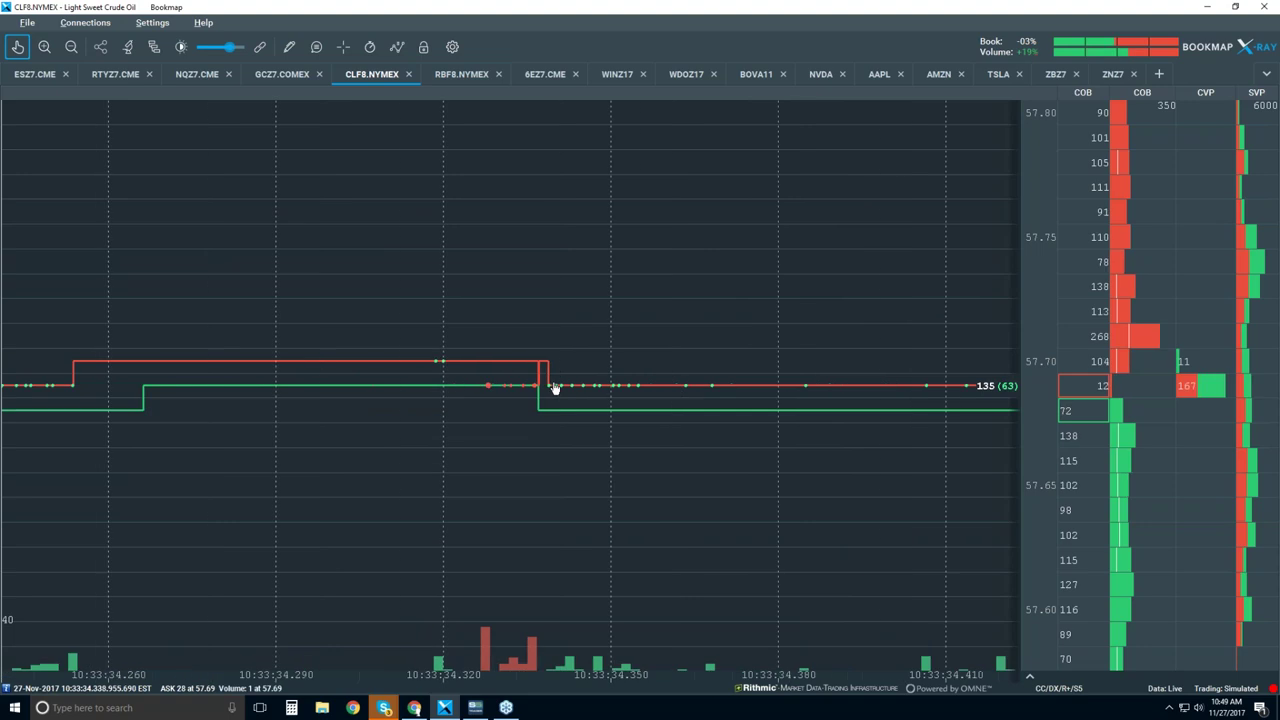
scroll(555, 388, down, 3)
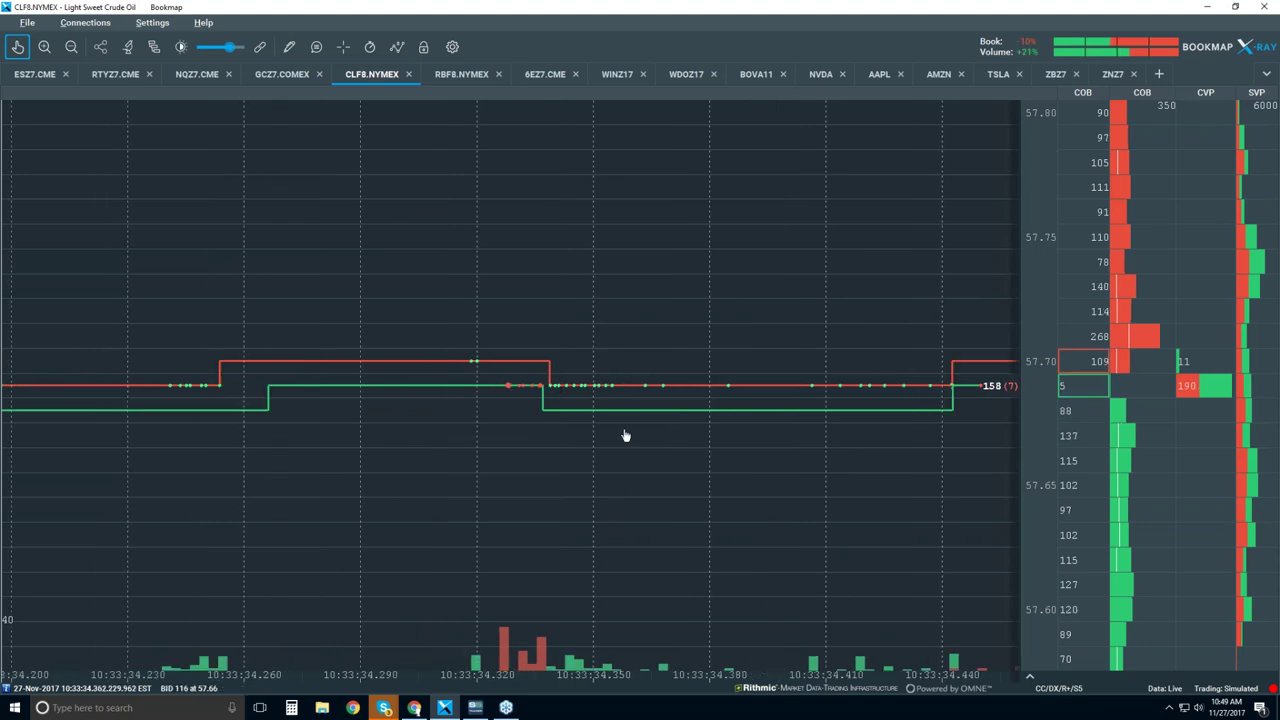
scroll(606, 389, up, 12)
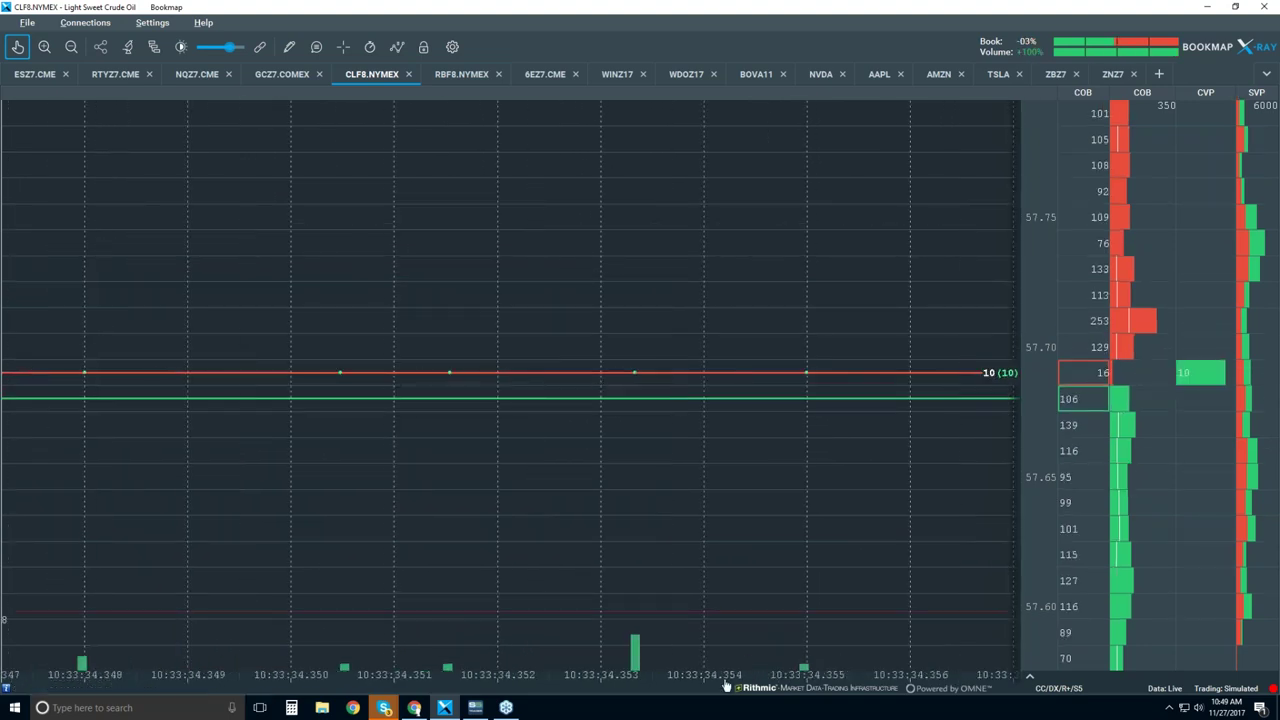
scroll(635, 382, up, 5)
scroll(635, 382, up, 2)
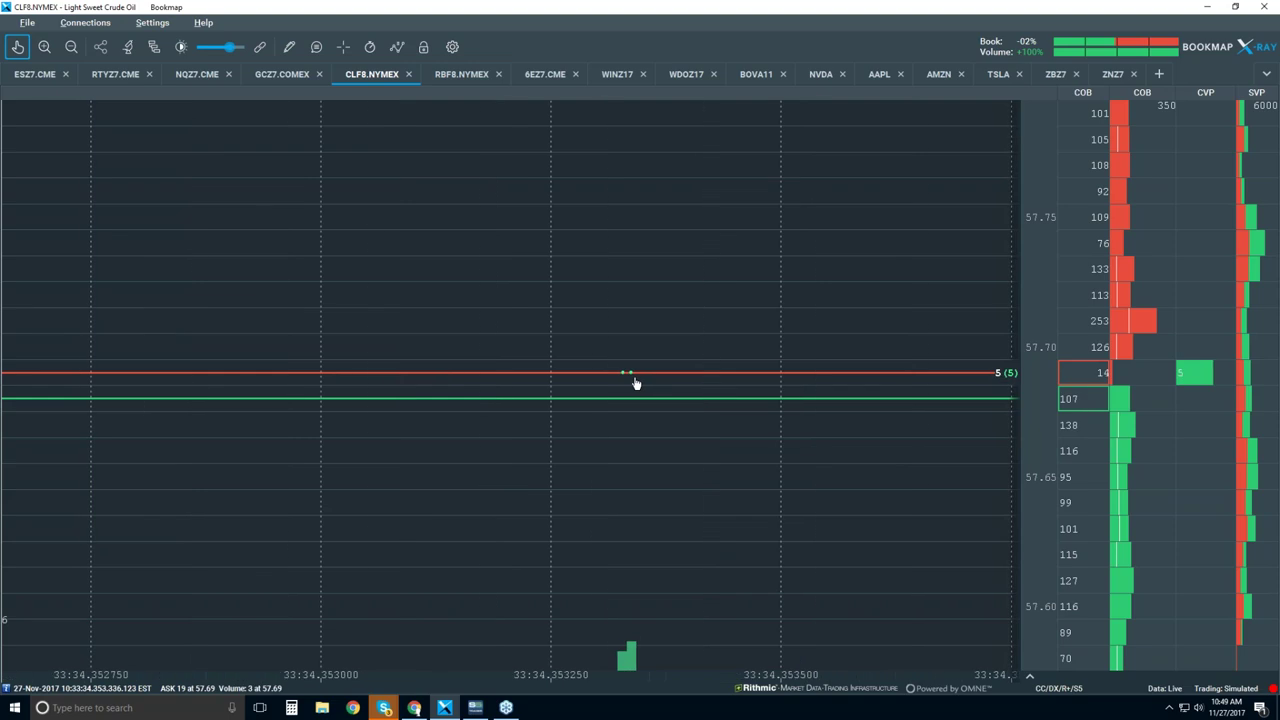
scroll(635, 382, up, 5)
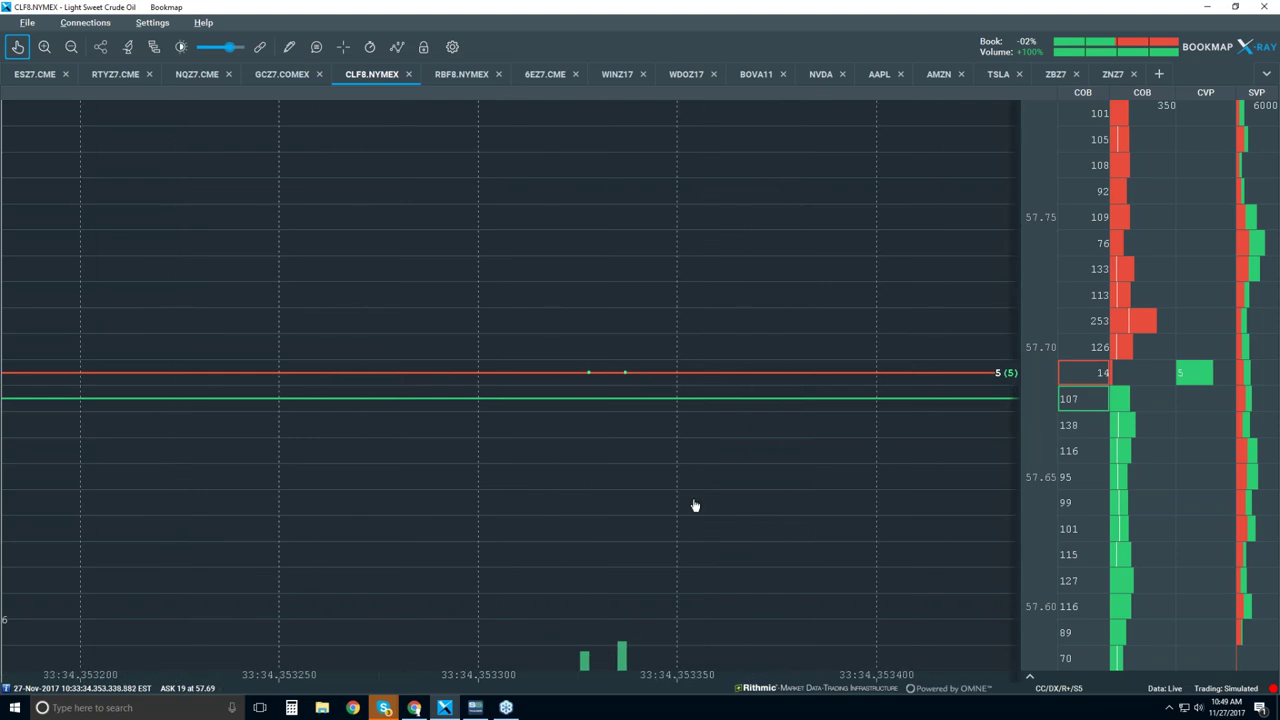
scroll(591, 434, up, 3)
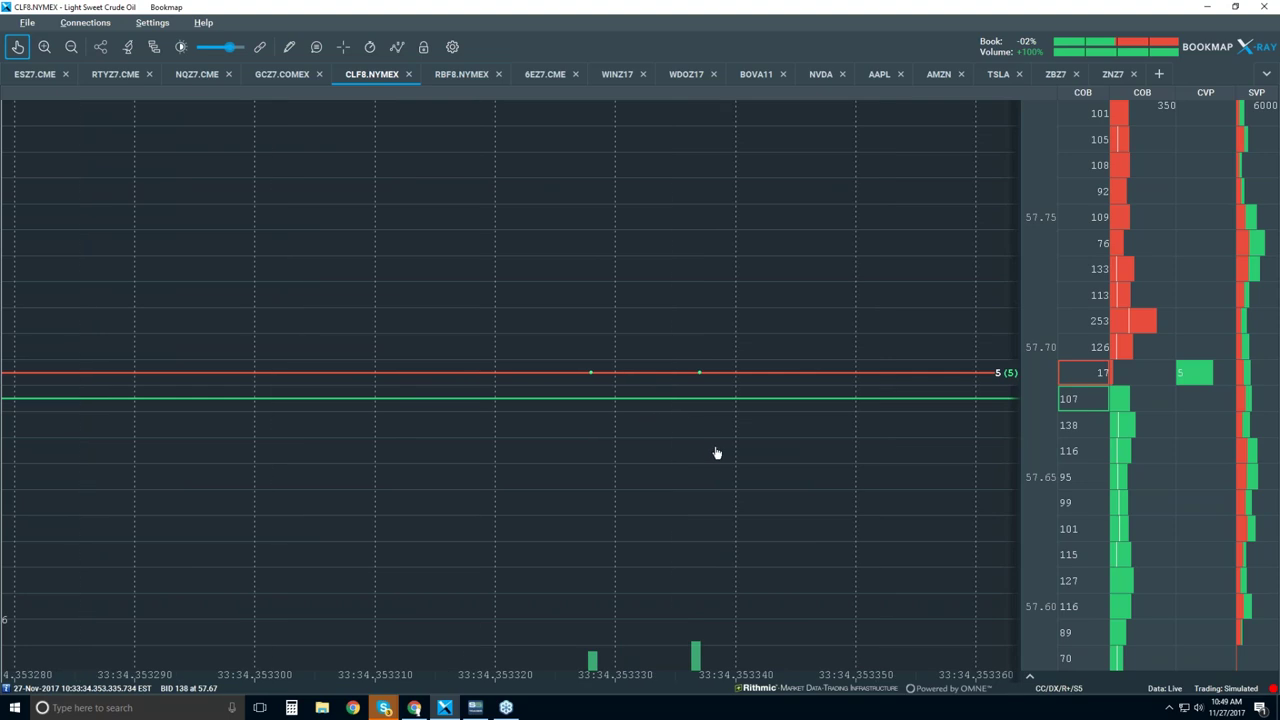
scroll(712, 481, up, 2)
scroll(712, 481, up, 2)
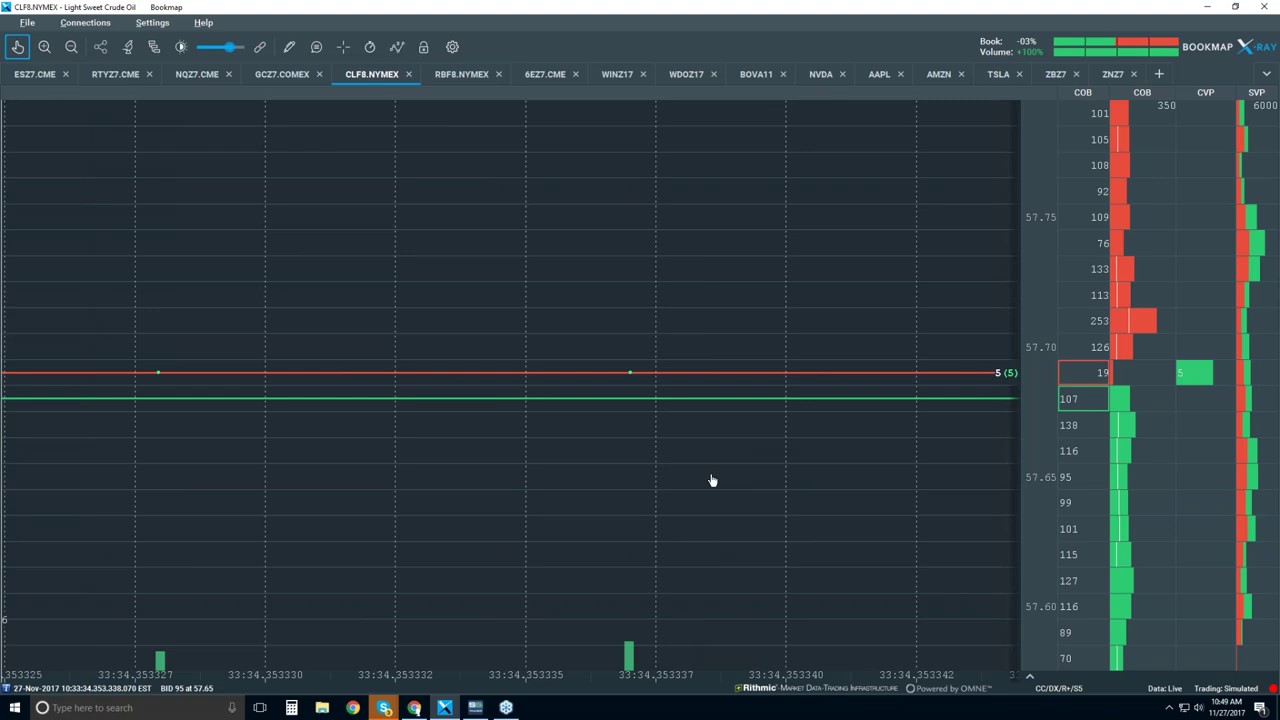
scroll(712, 481, up, 1)
scroll(712, 481, up, 1)
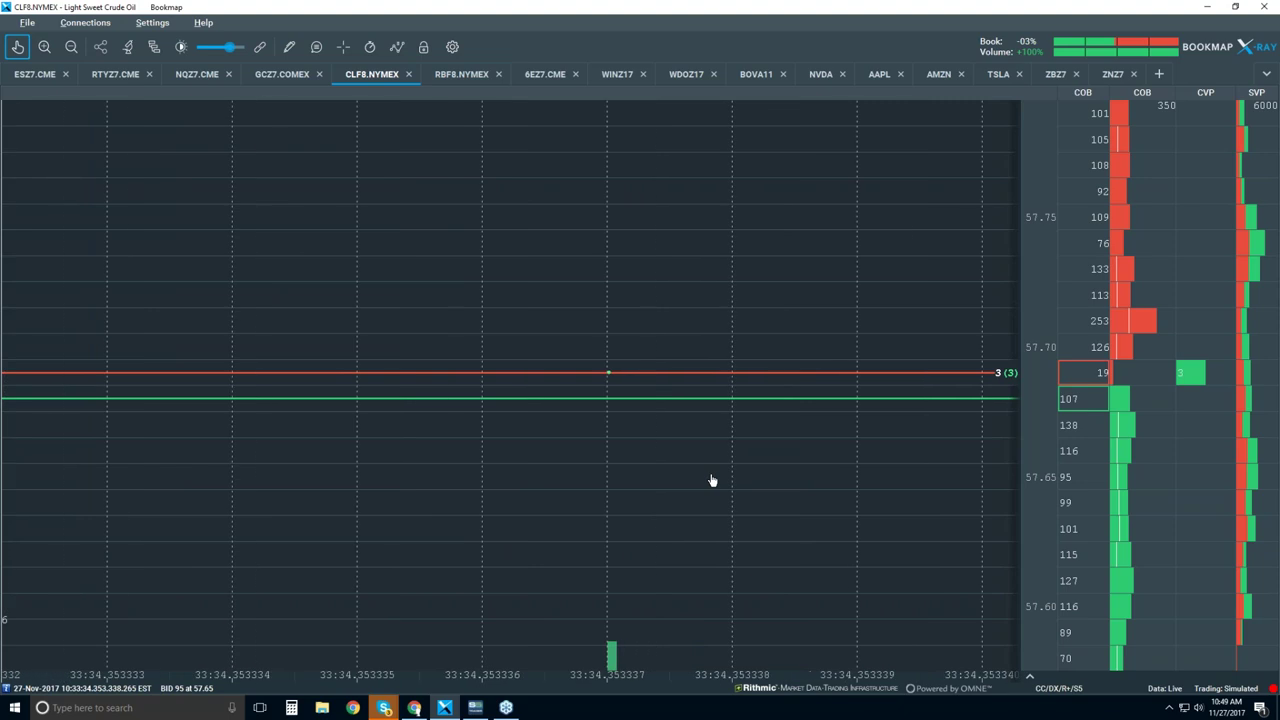
scroll(712, 481, up, 1)
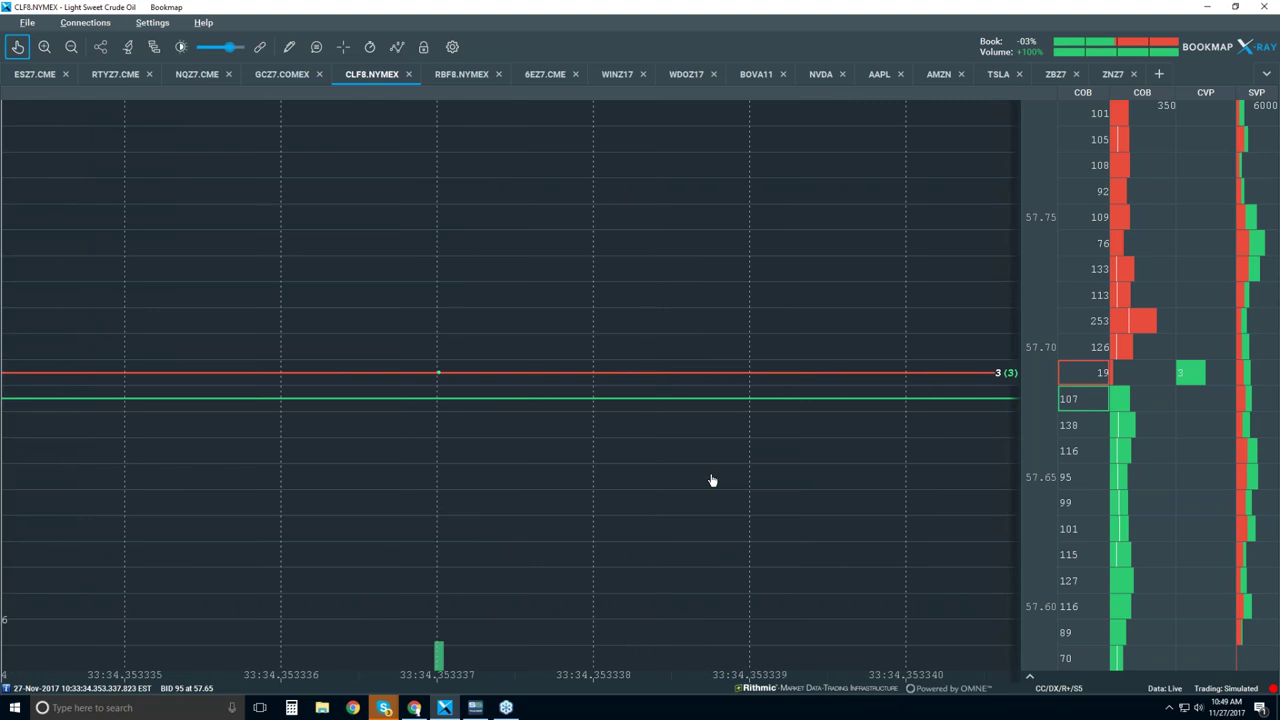
scroll(536, 542, up, 2)
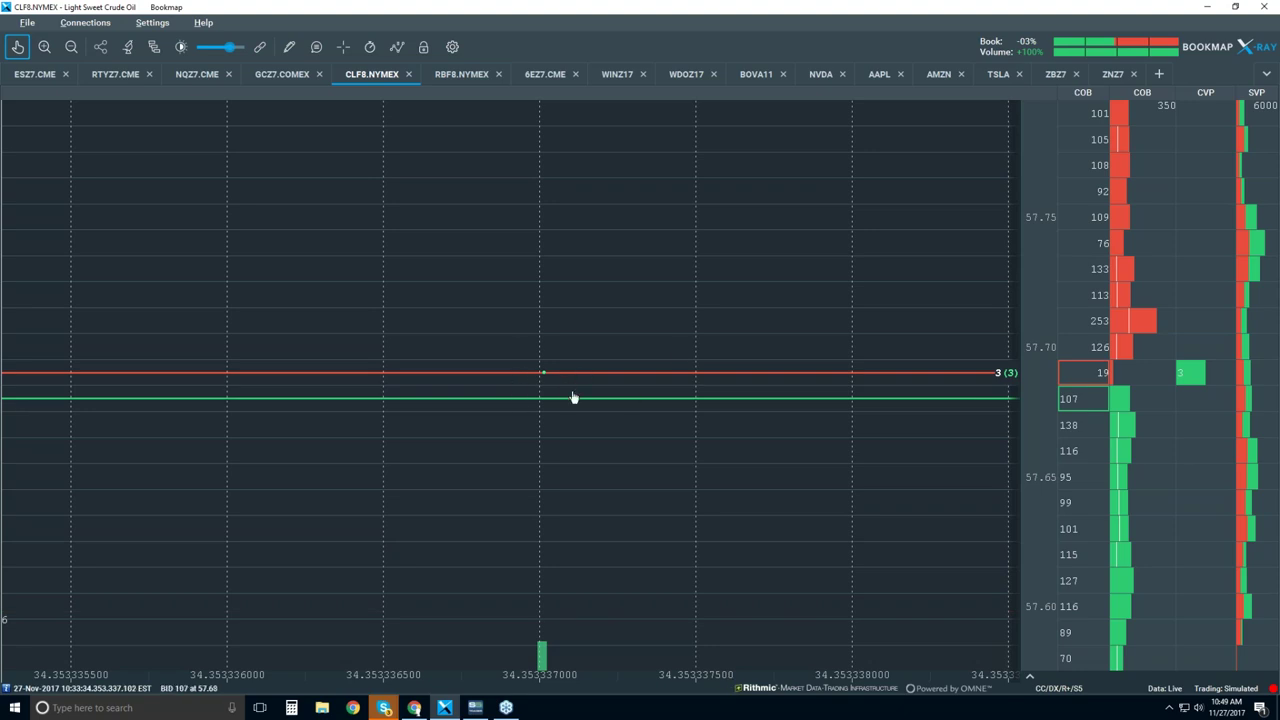
scroll(589, 405, down, 2)
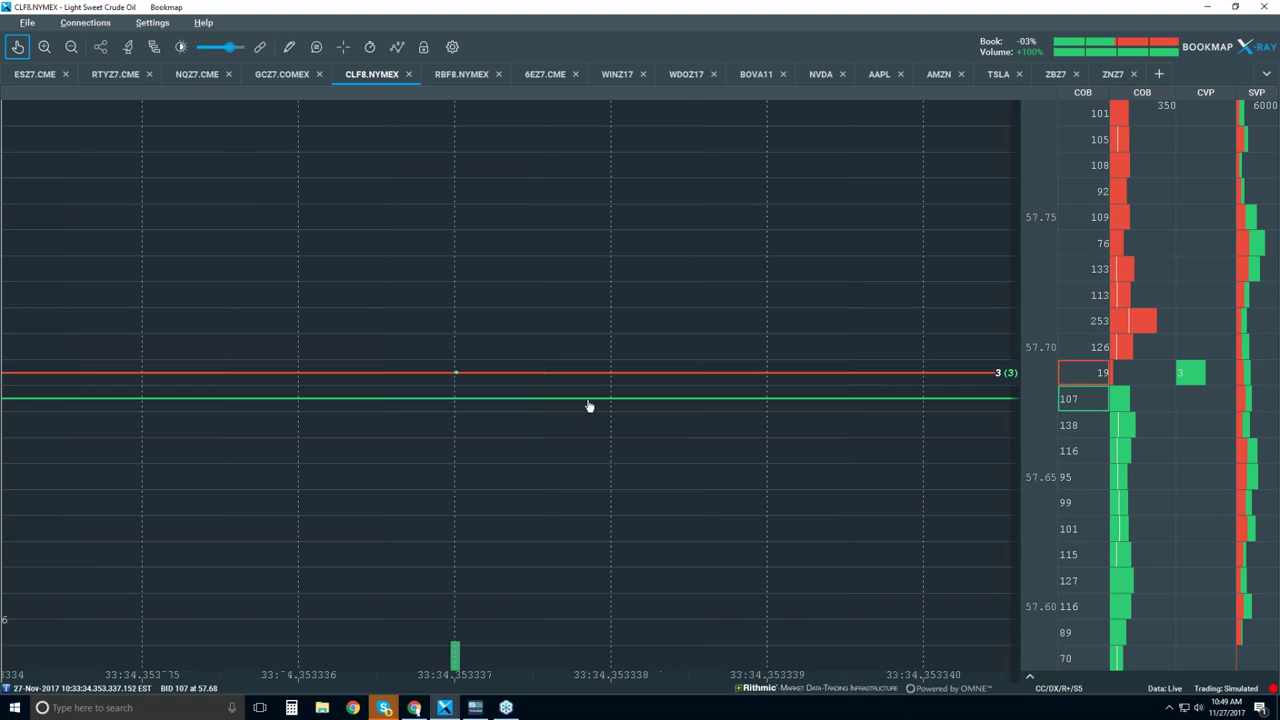
scroll(589, 405, down, 2)
scroll(589, 405, down, 4)
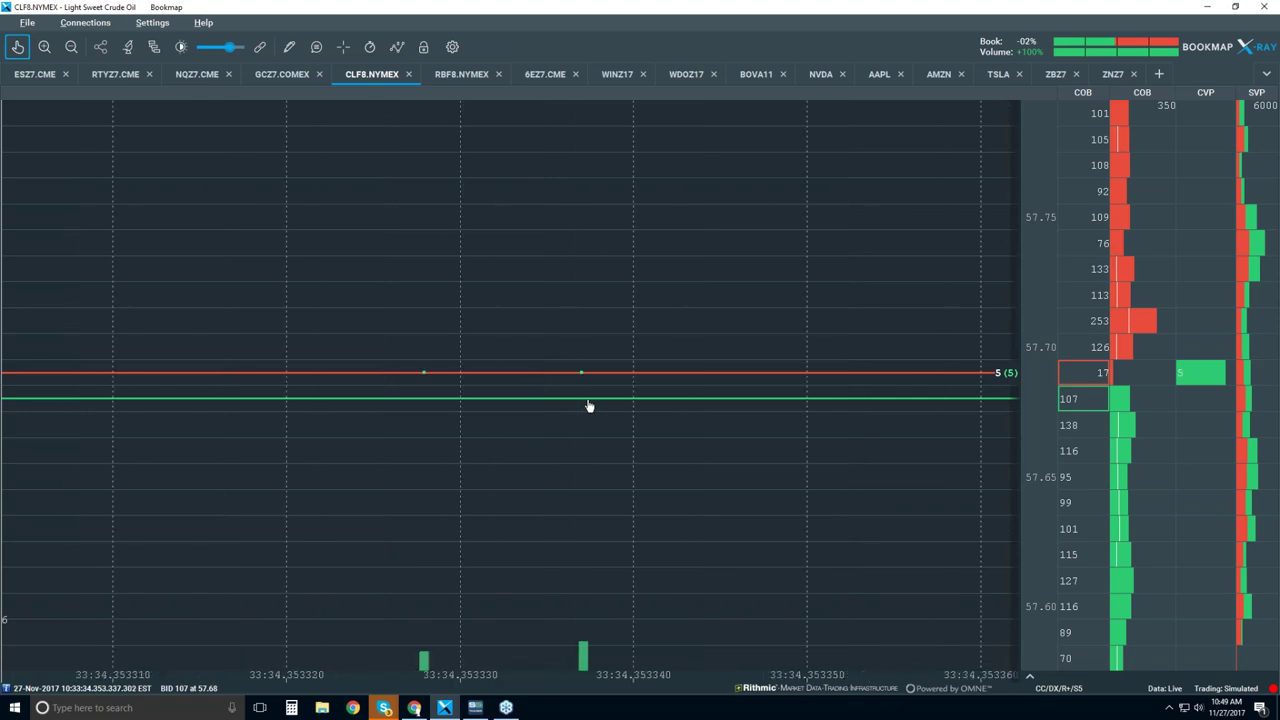
scroll(589, 405, down, 2)
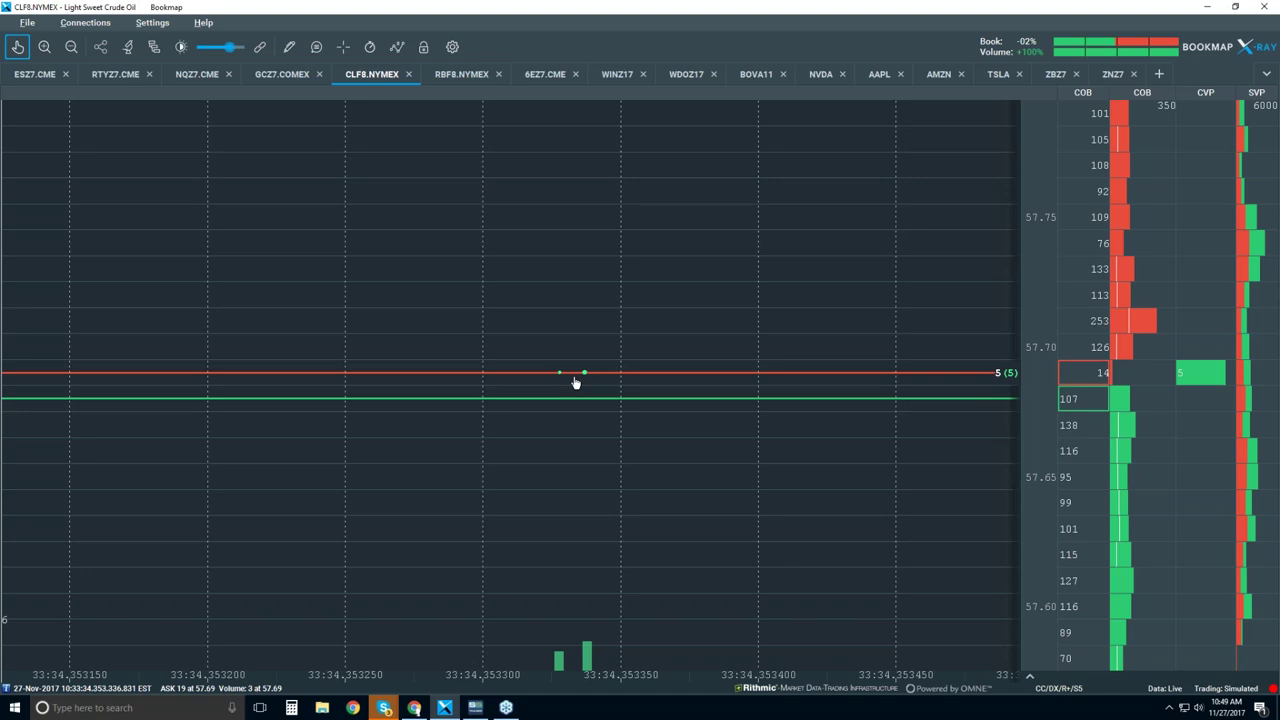
scroll(587, 438, down, 5)
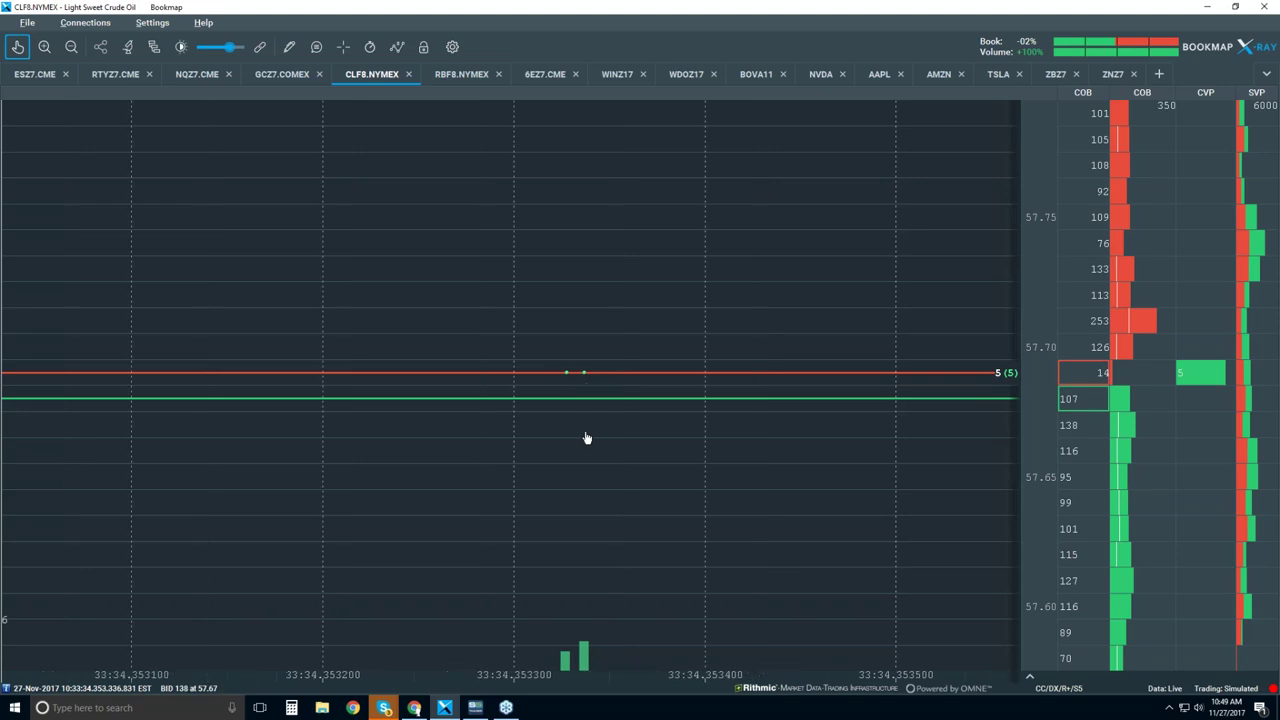
scroll(587, 438, down, 2)
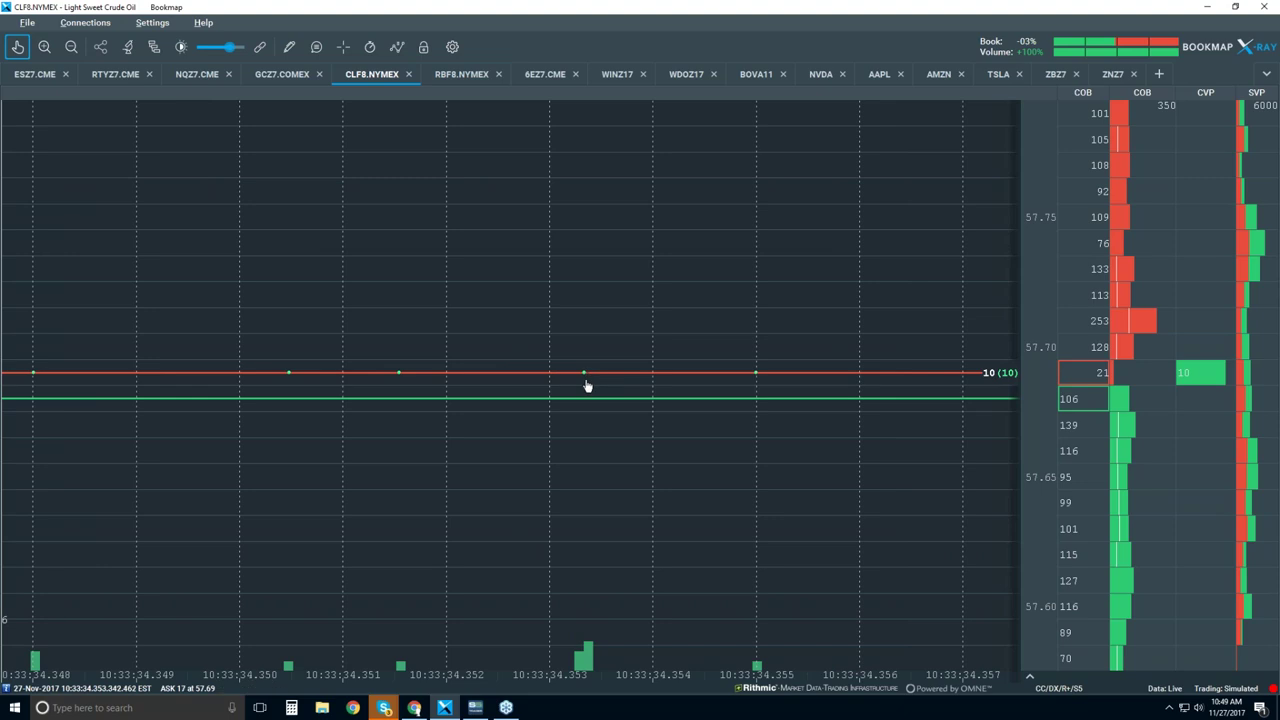
scroll(588, 380, up, 3)
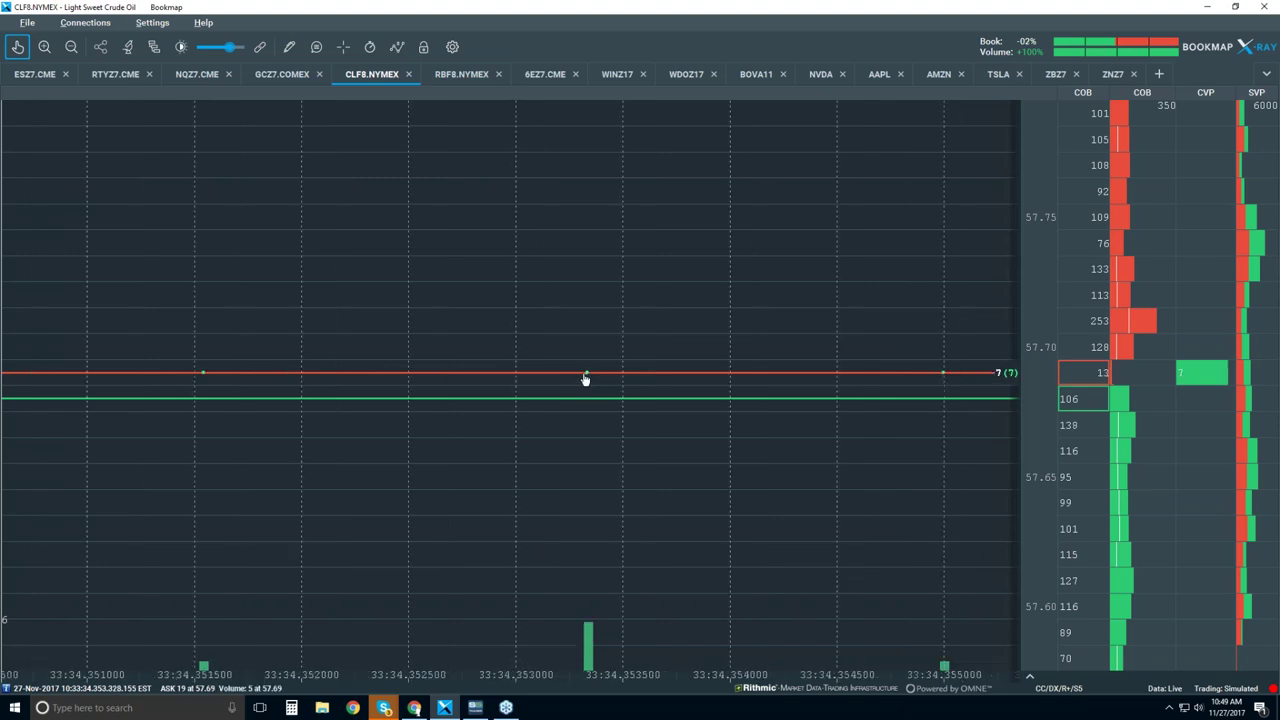
scroll(590, 378, up, 3)
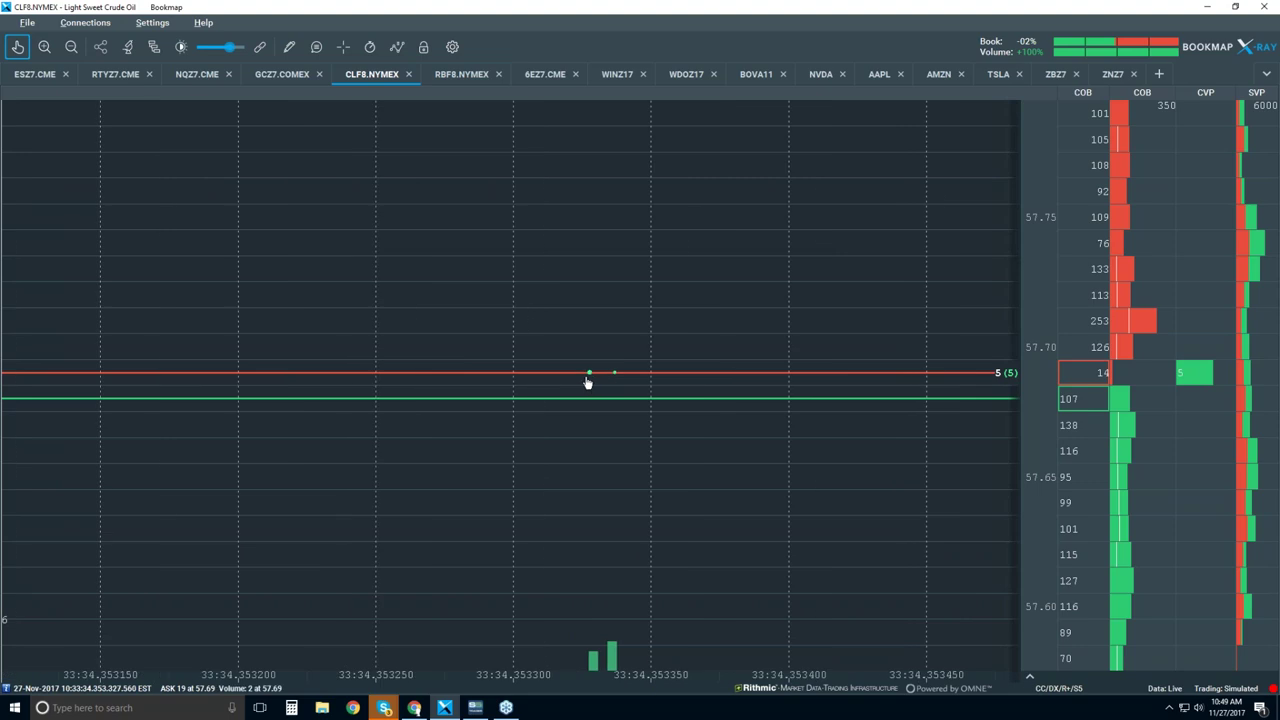
Step: Turn on the data tooltip and zoom the time axis out from milliseconds toward seconds
click(317, 47)
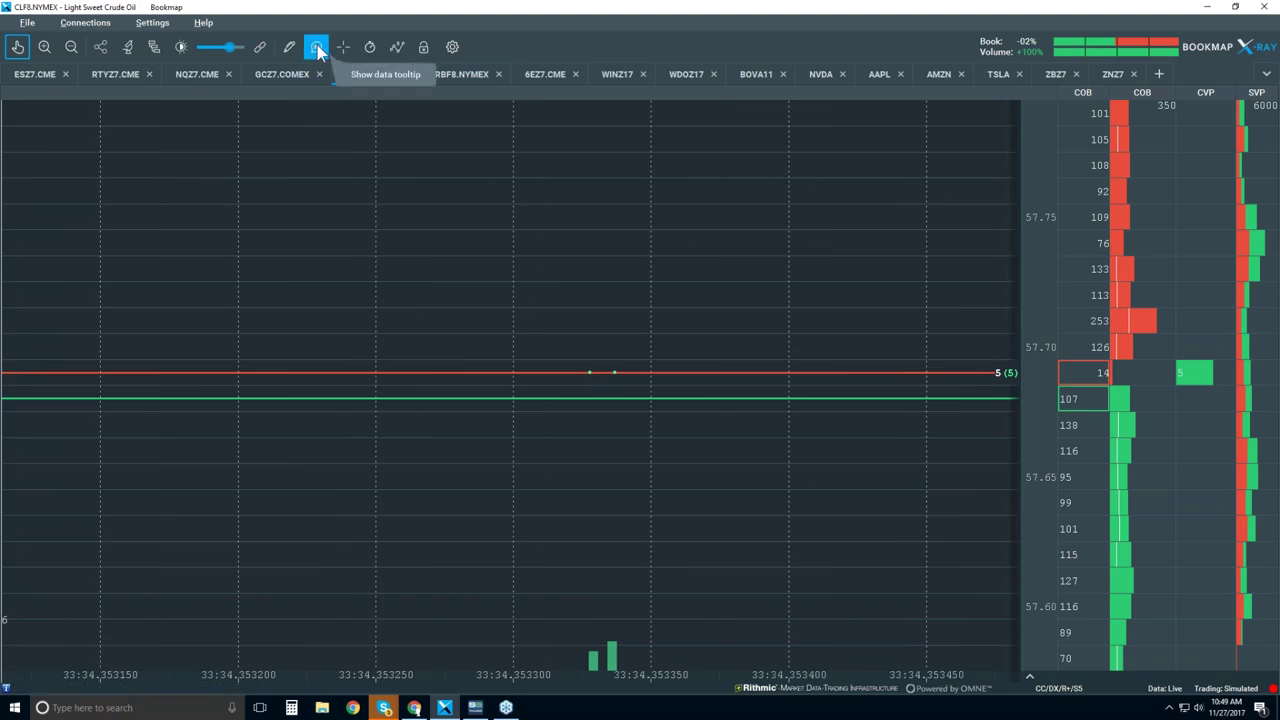
mouse_move(589, 374)
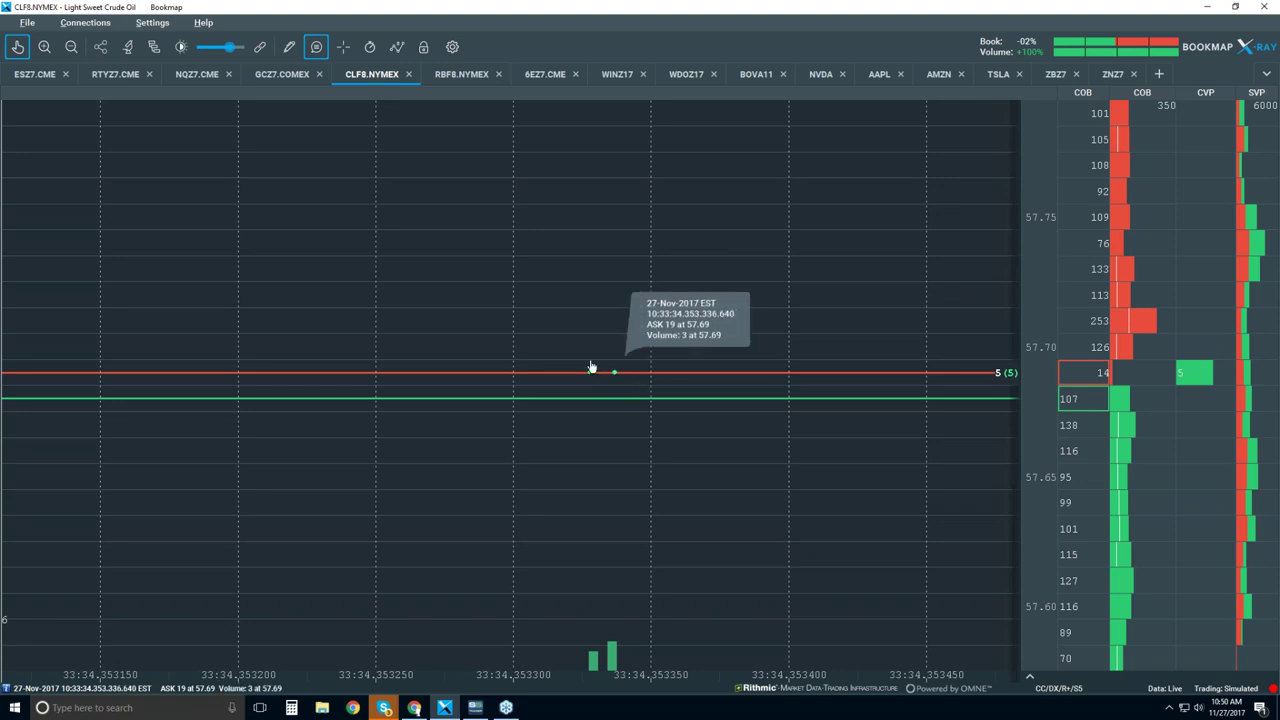
scroll(560, 263, down, 5)
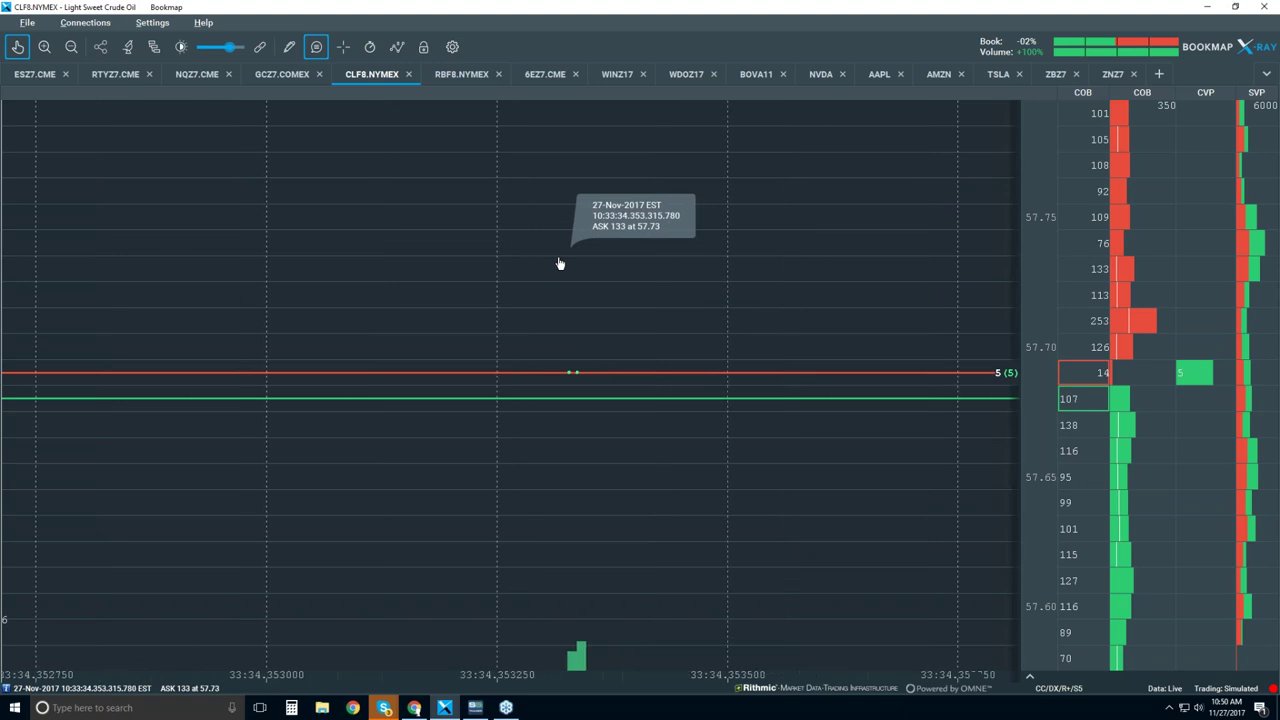
scroll(560, 263, down, 1)
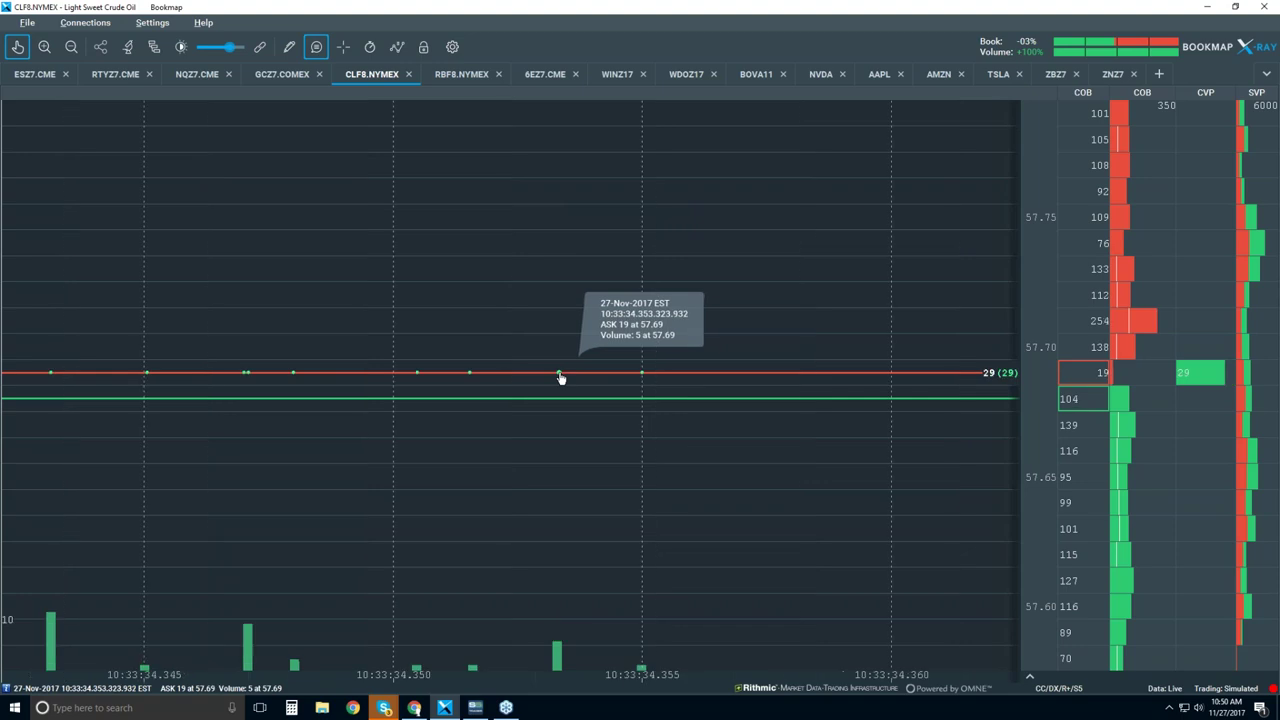
scroll(560, 377, down, 5)
scroll(560, 377, down, 3)
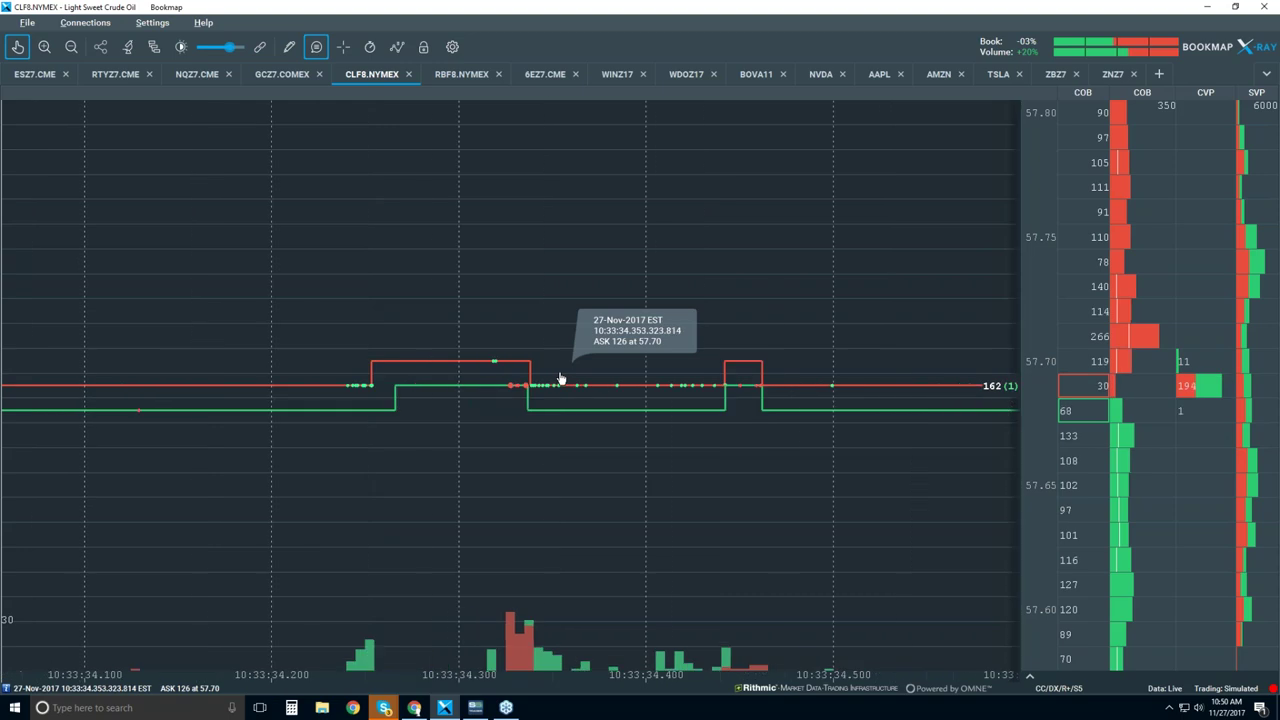
scroll(600, 283, down, 2)
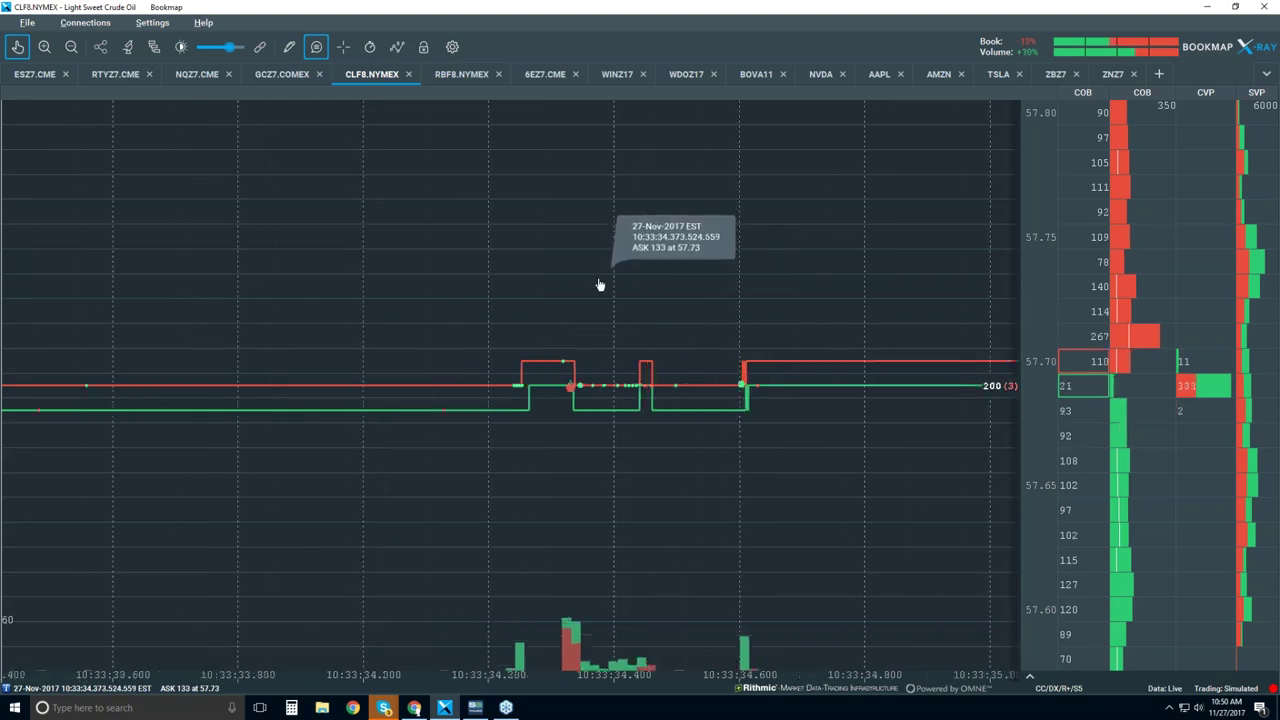
scroll(600, 285, down, 2)
scroll(597, 287, down, 2)
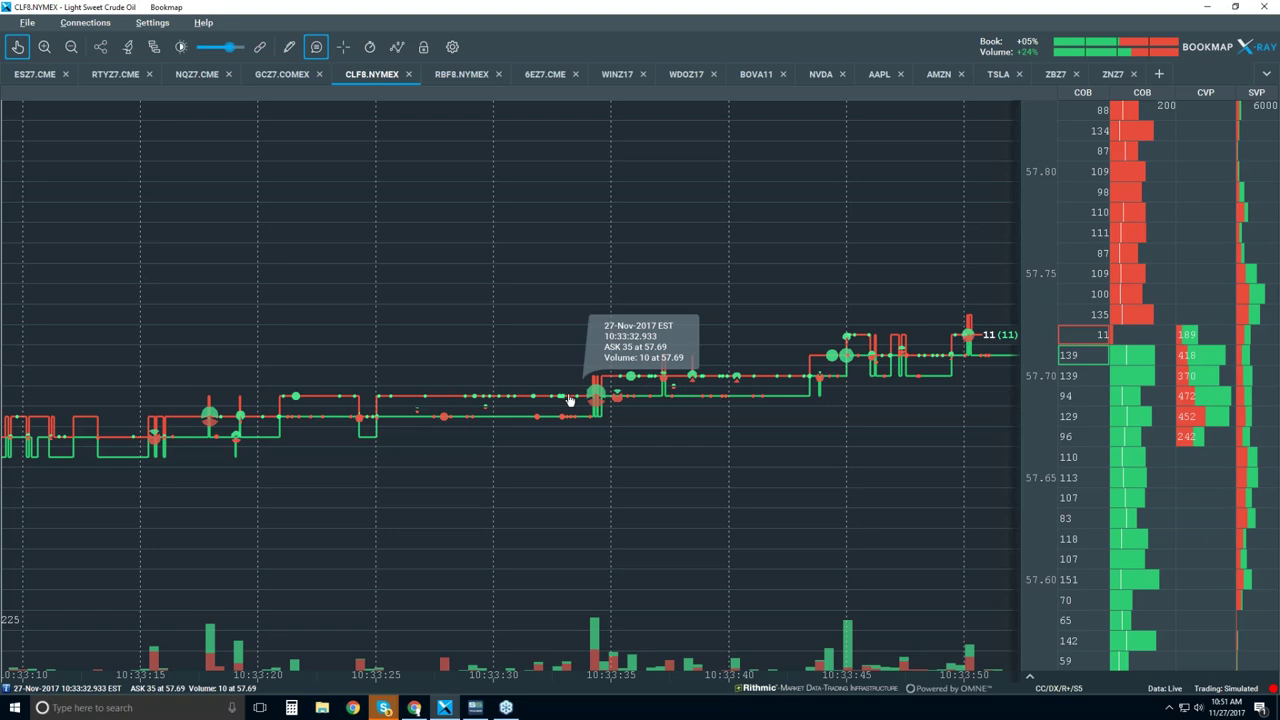
Step: Zoom out further so the chart spans about 10:28–10:37
scroll(568, 400, down, 2)
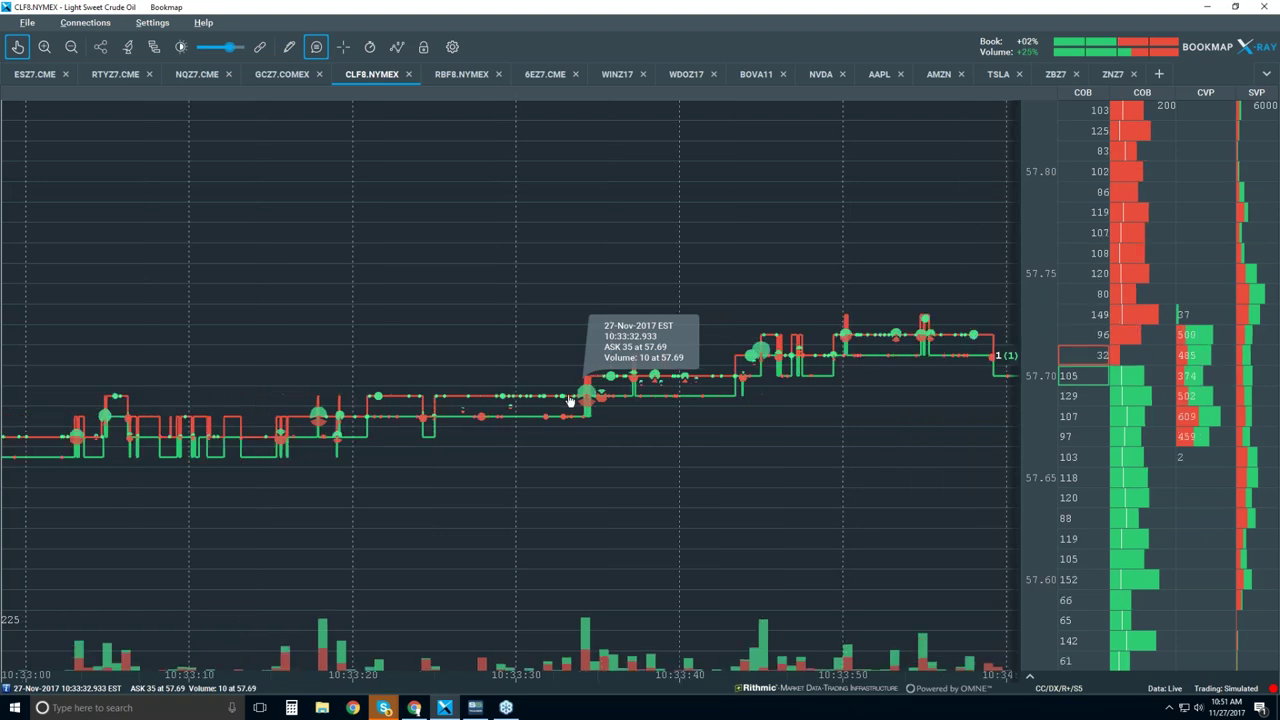
scroll(568, 400, down, 1)
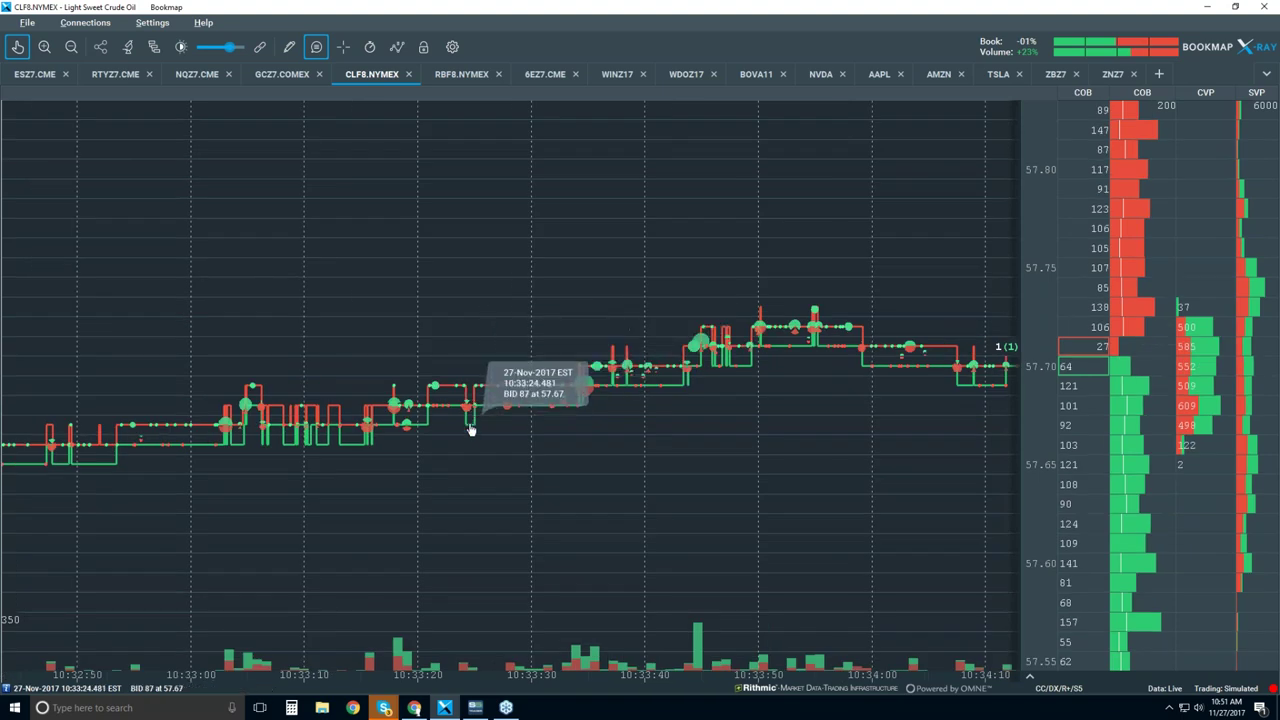
scroll(603, 388, down, 1)
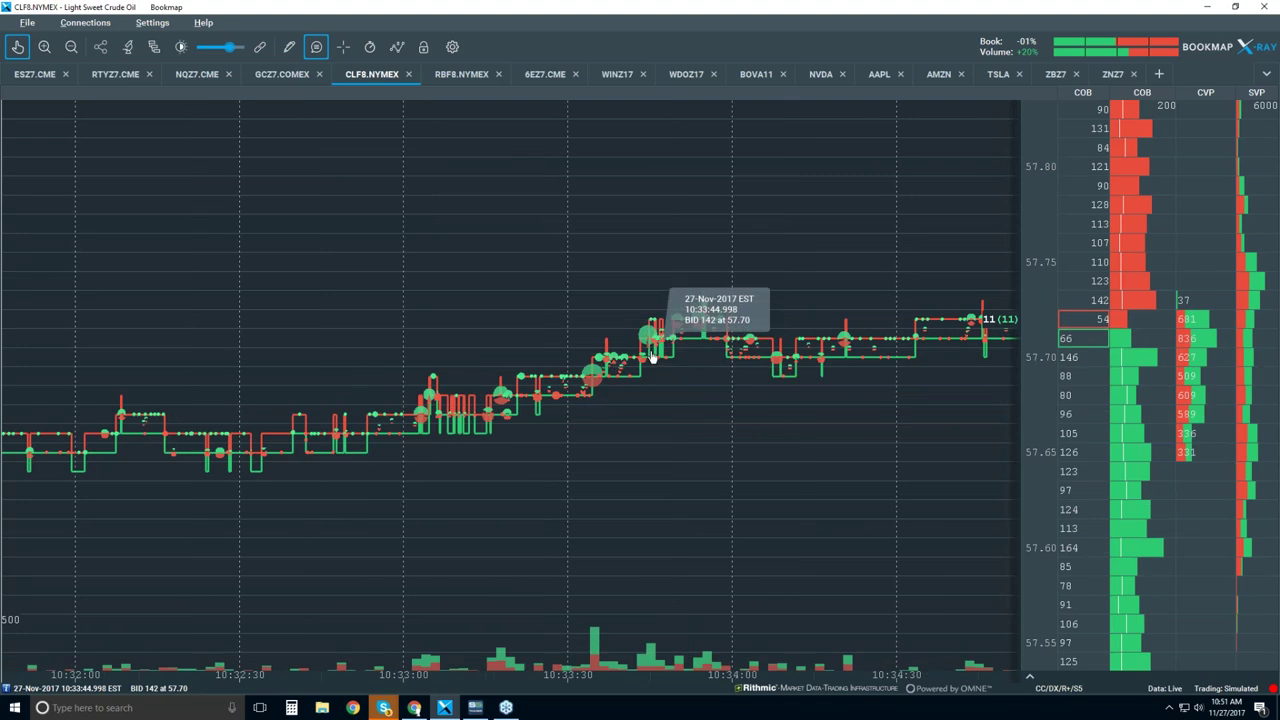
scroll(649, 358, down, 2)
scroll(651, 355, down, 1)
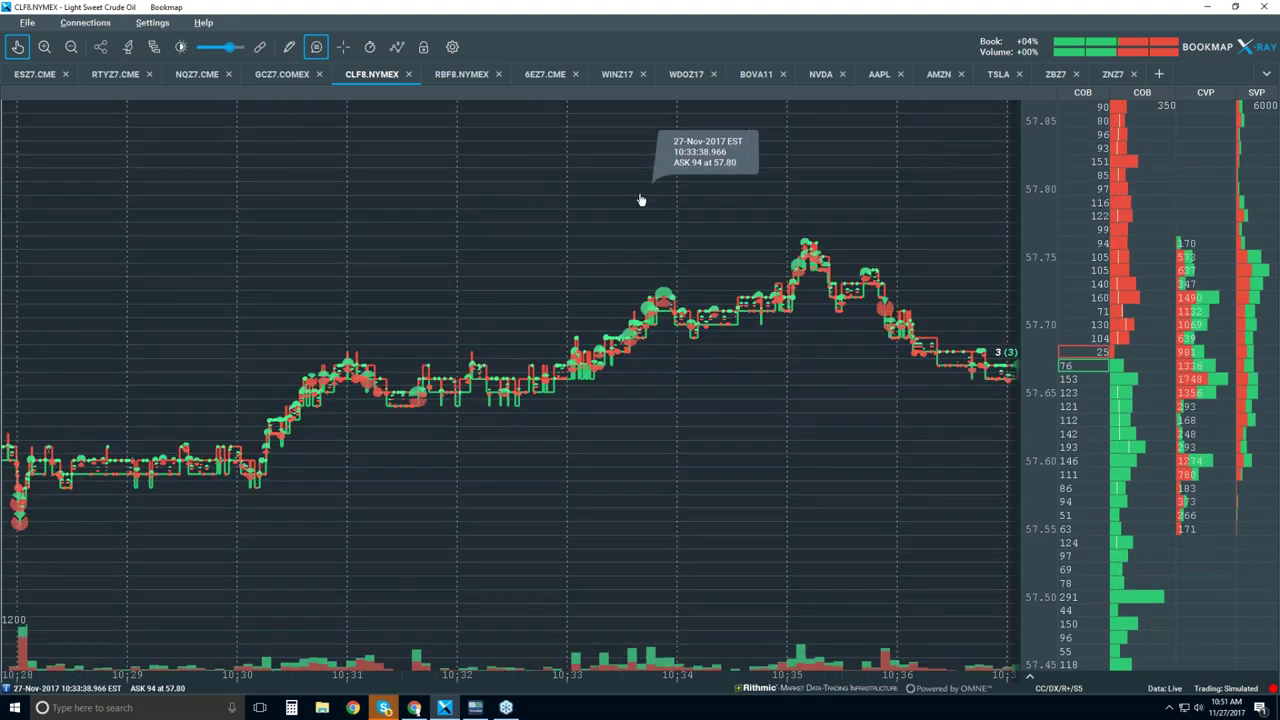
Step: Turn off the data tooltip and zoom out to roughly 09:40–10:50
scroll(640, 202, down, 3)
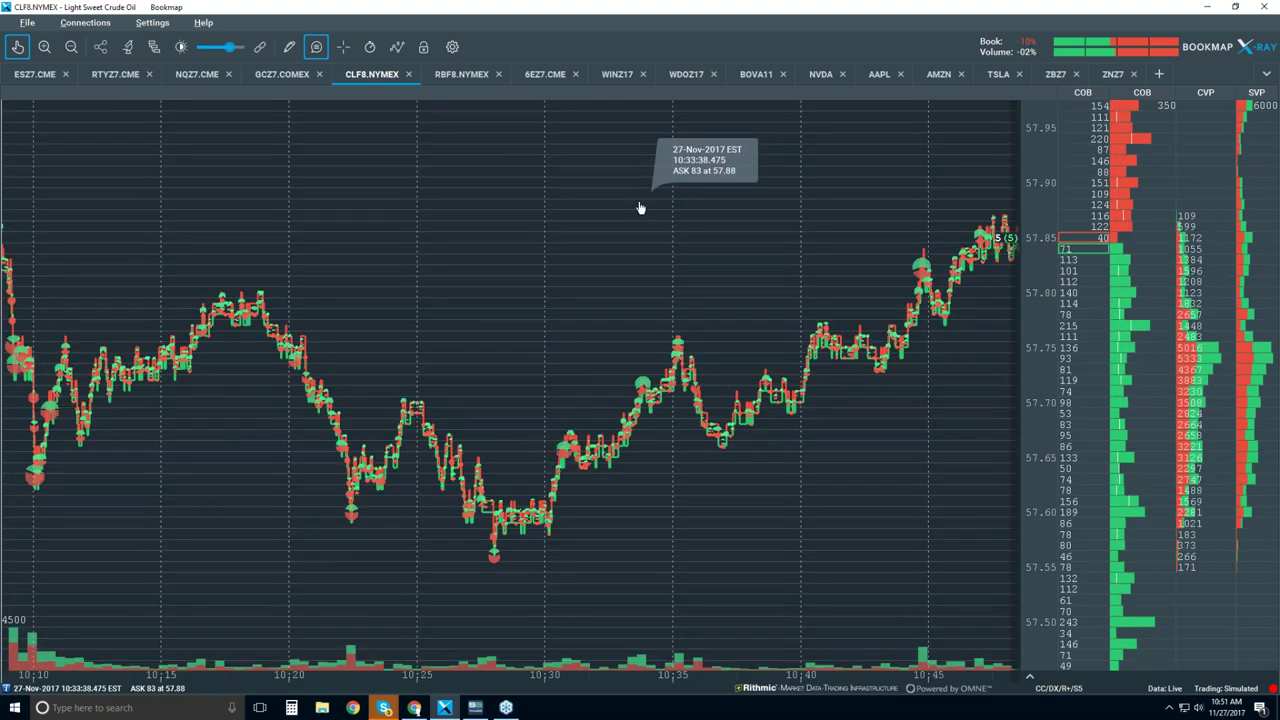
scroll(640, 207, down, 2)
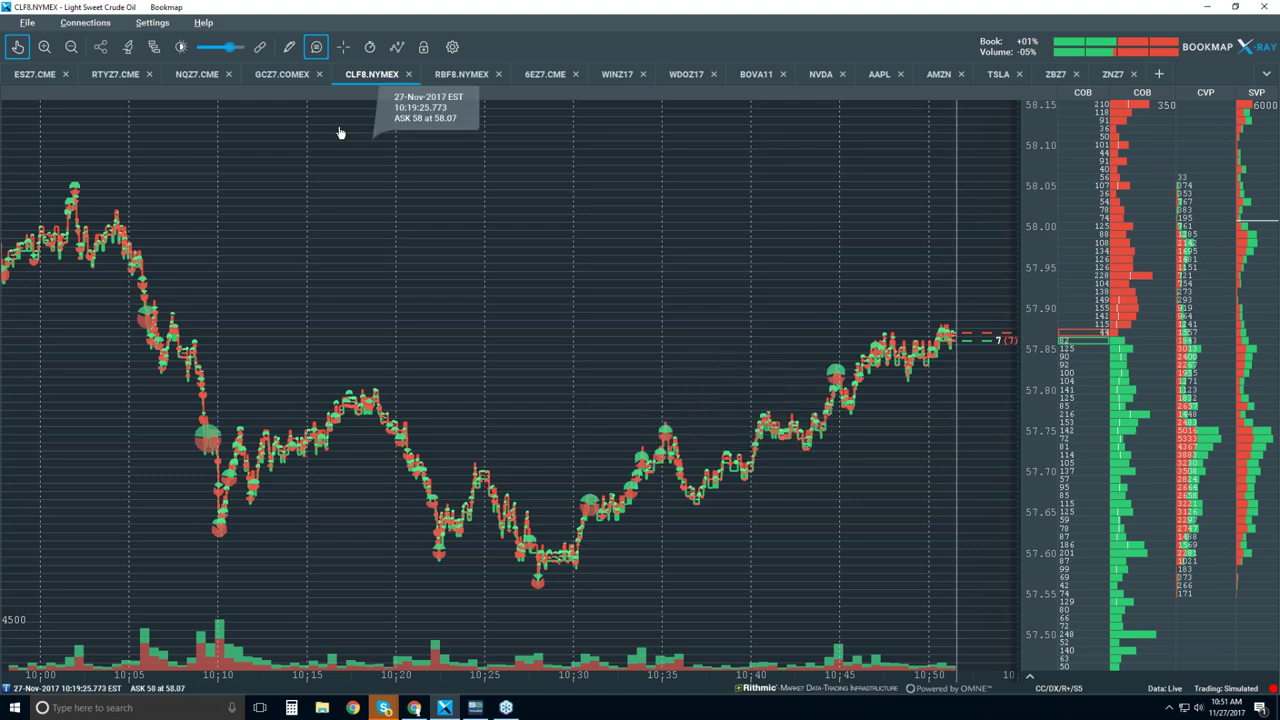
click(317, 47)
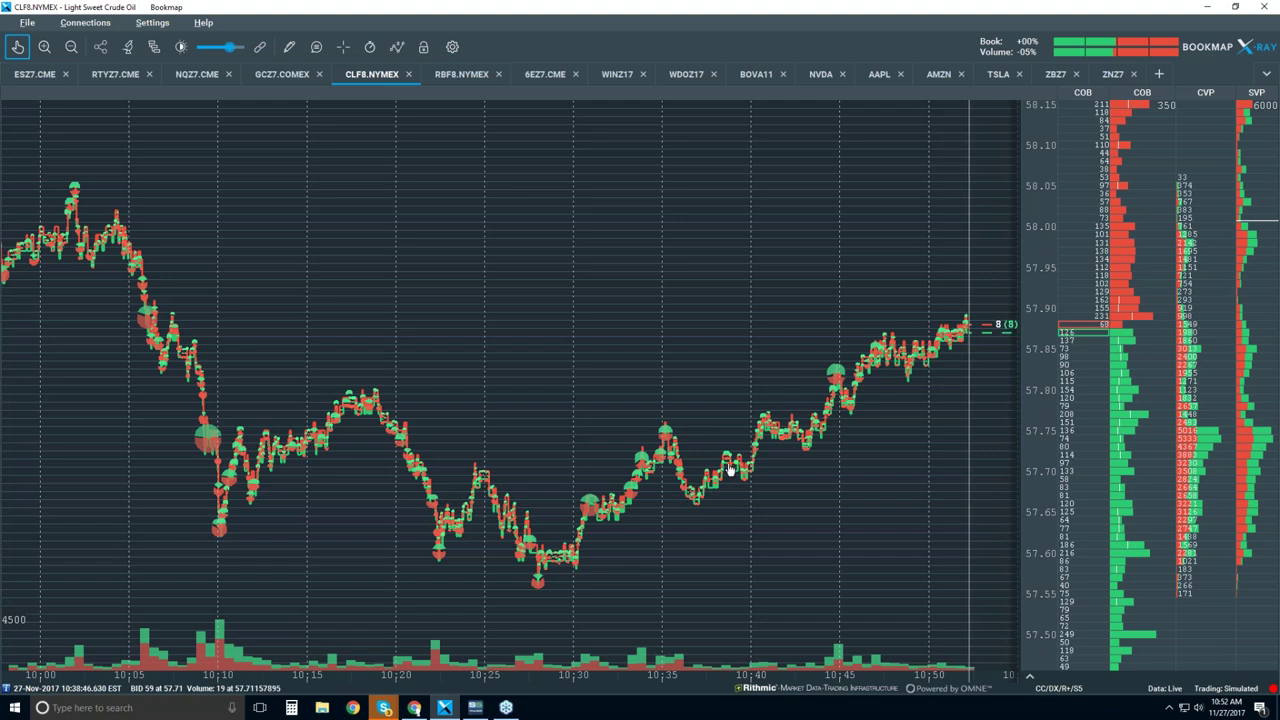
scroll(700, 357, down, 2)
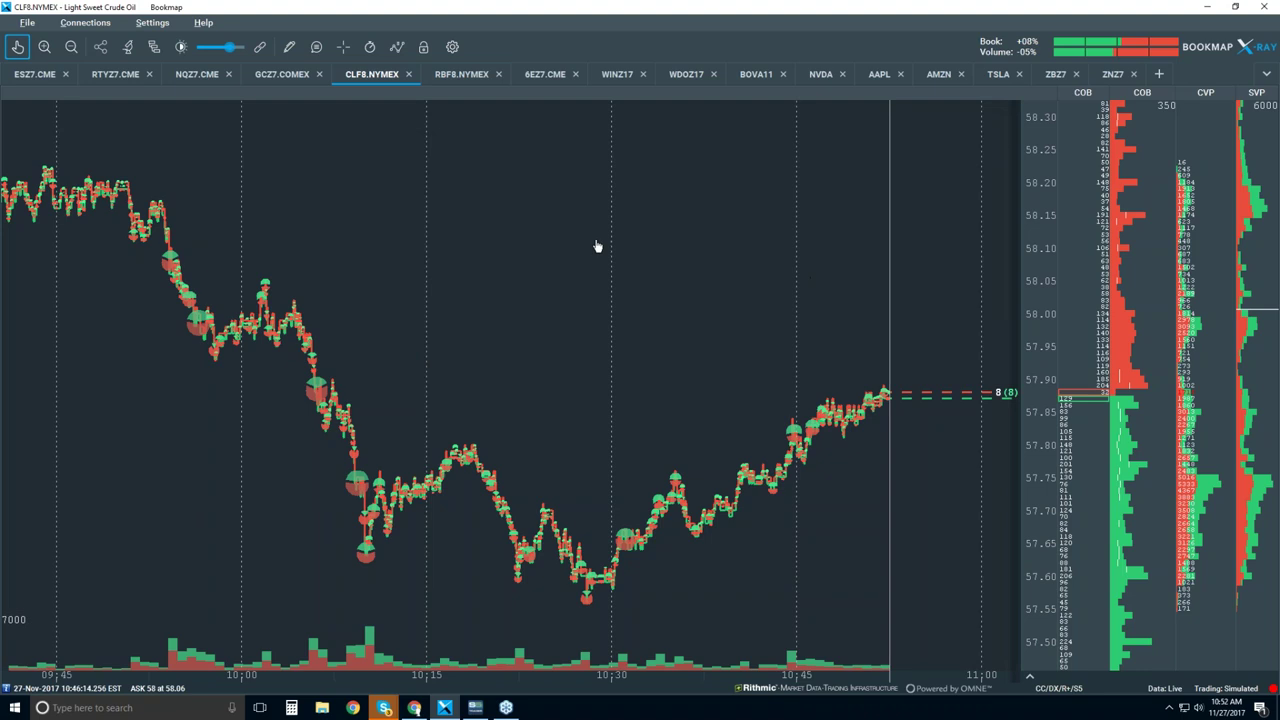
click(17, 47)
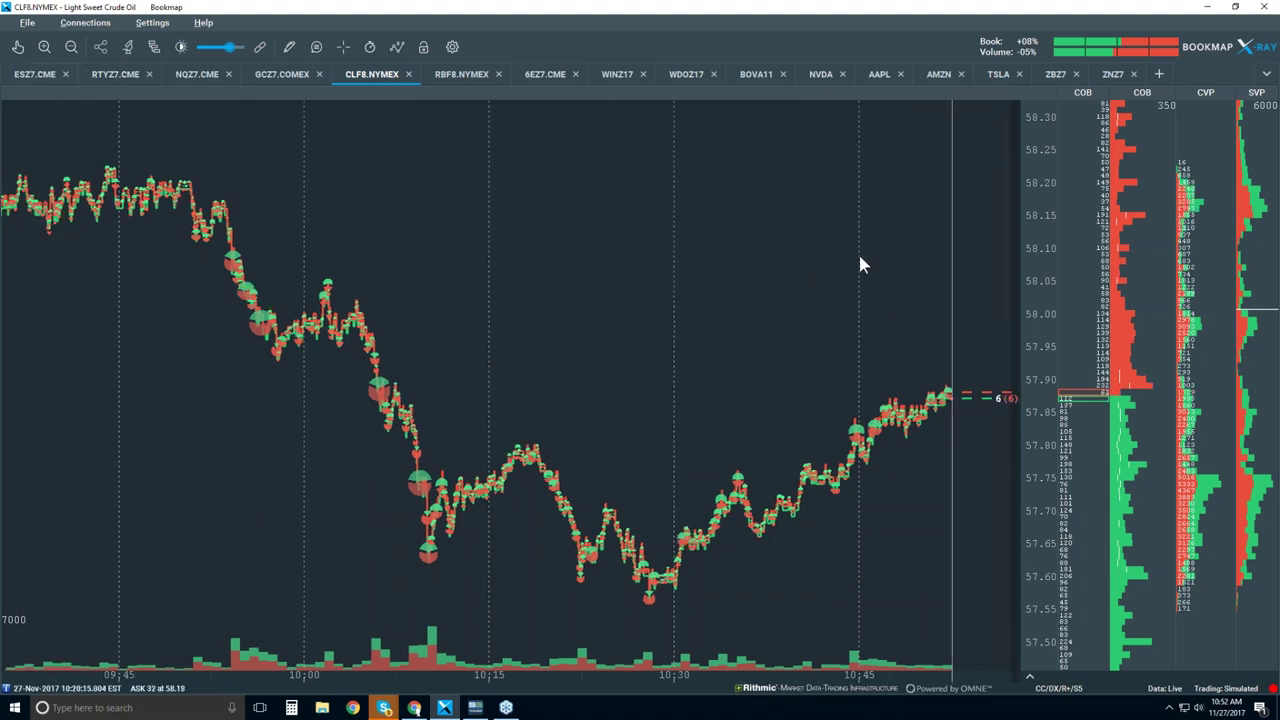
Step: Zoom in to about 10:22–10:52 with taller price rows
scroll(880, 306, up, 3)
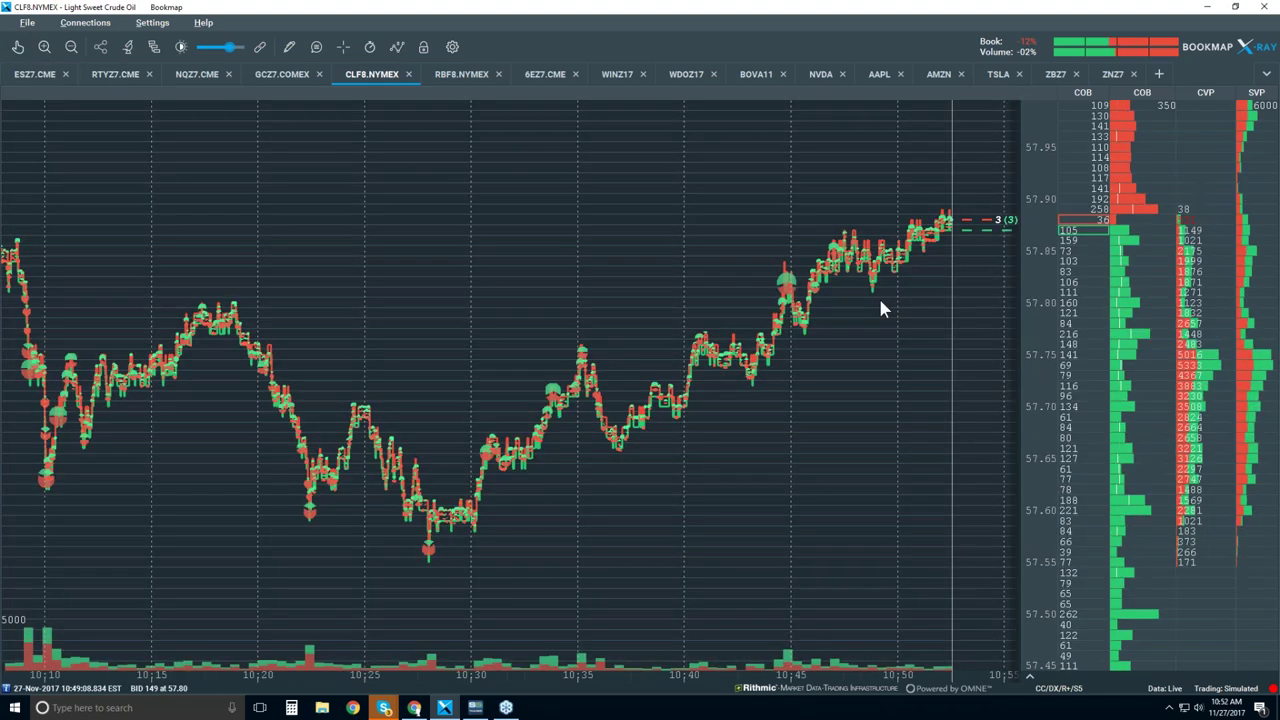
scroll(880, 306, up, 2)
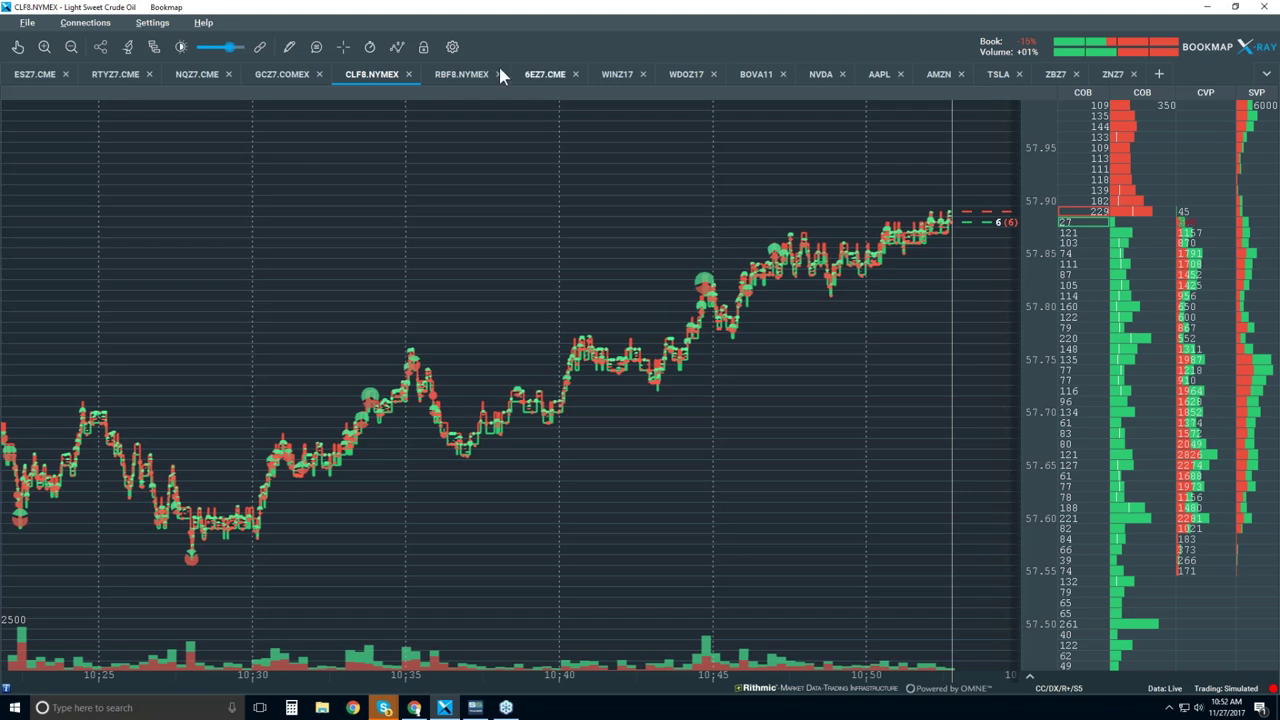
Step: Set the chart's Price display to 1 tick, then zoom in
click(456, 48)
click(724, 336)
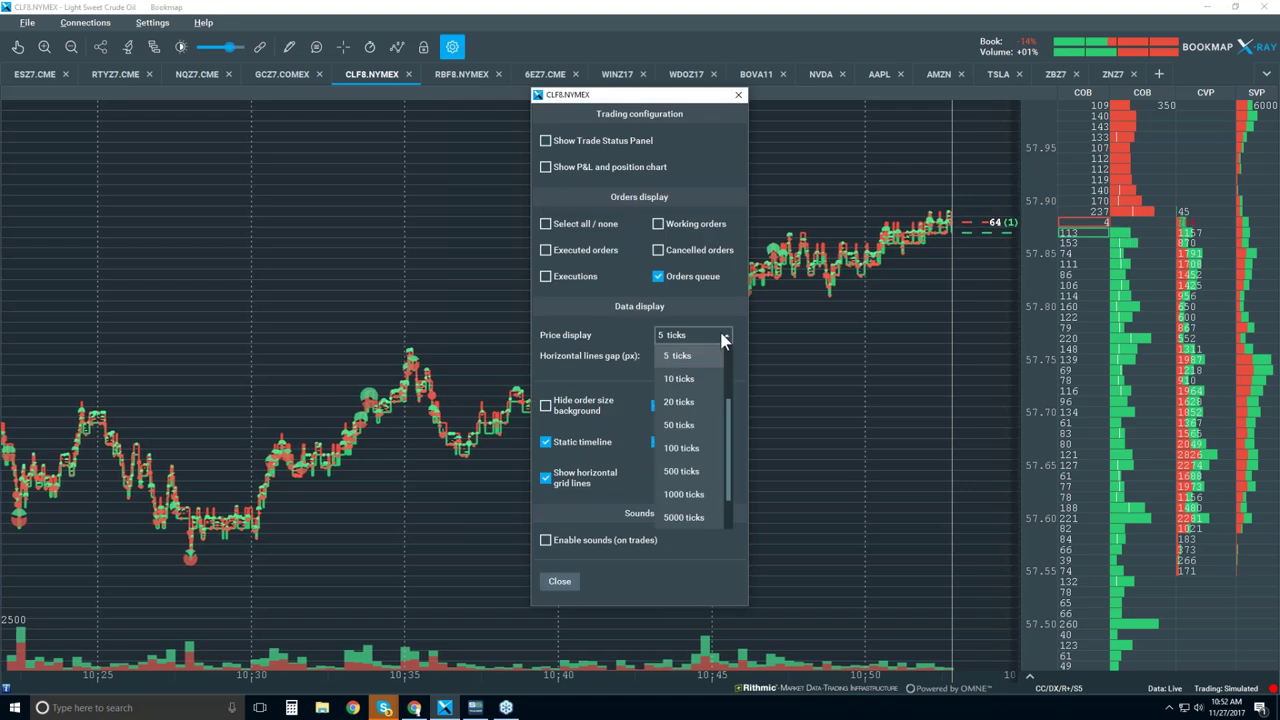
scroll(726, 370, up, 1)
click(678, 356)
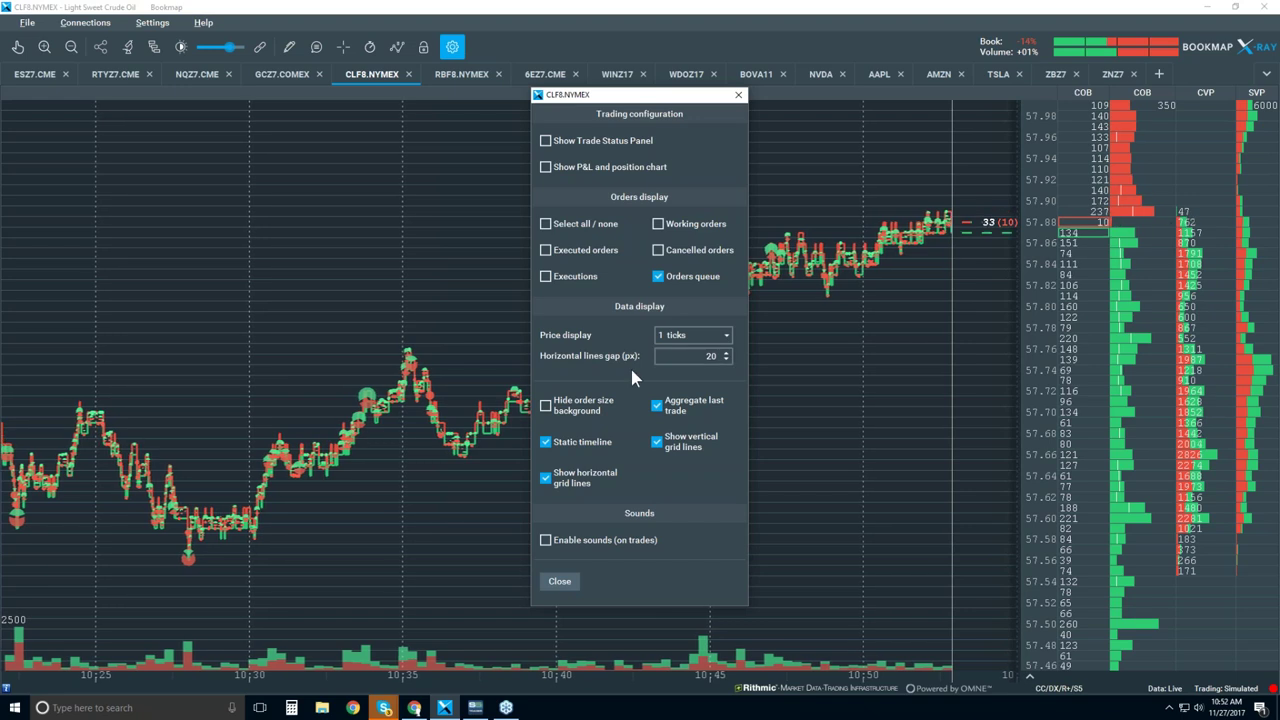
click(559, 581)
scroll(853, 321, up, 3)
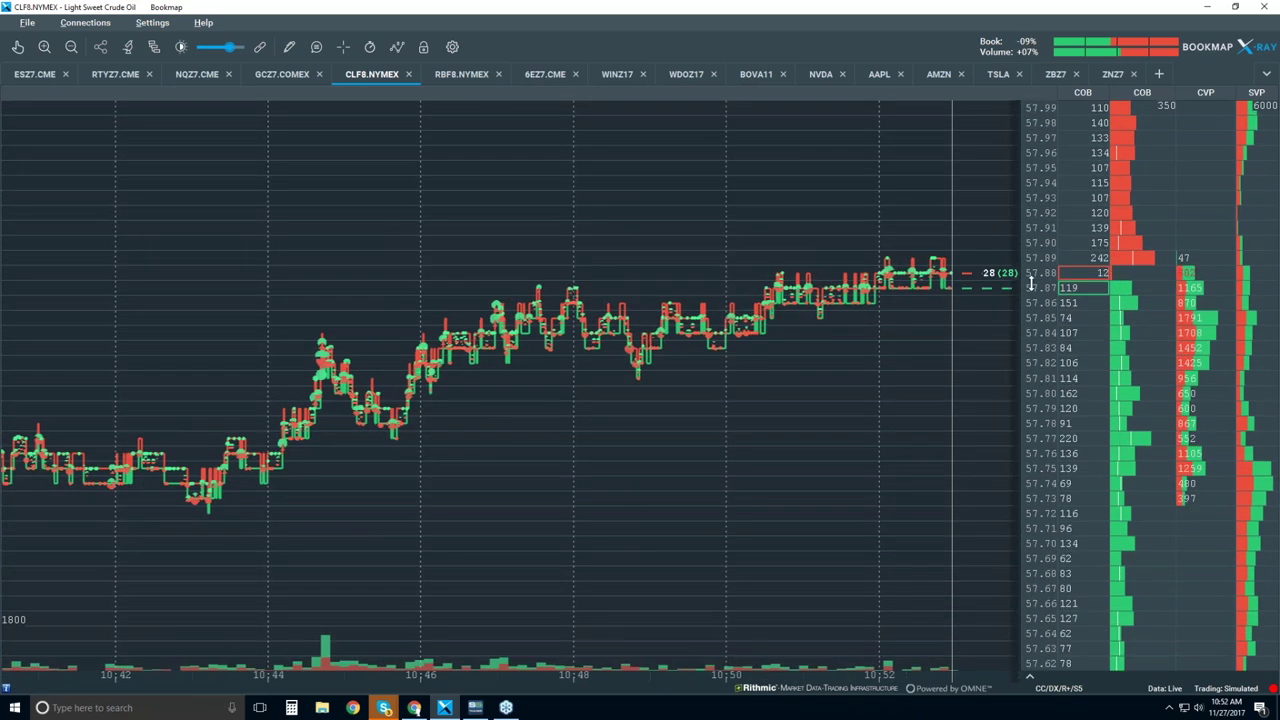
Step: Restore the Price display to label every 5 ticks
click(453, 48)
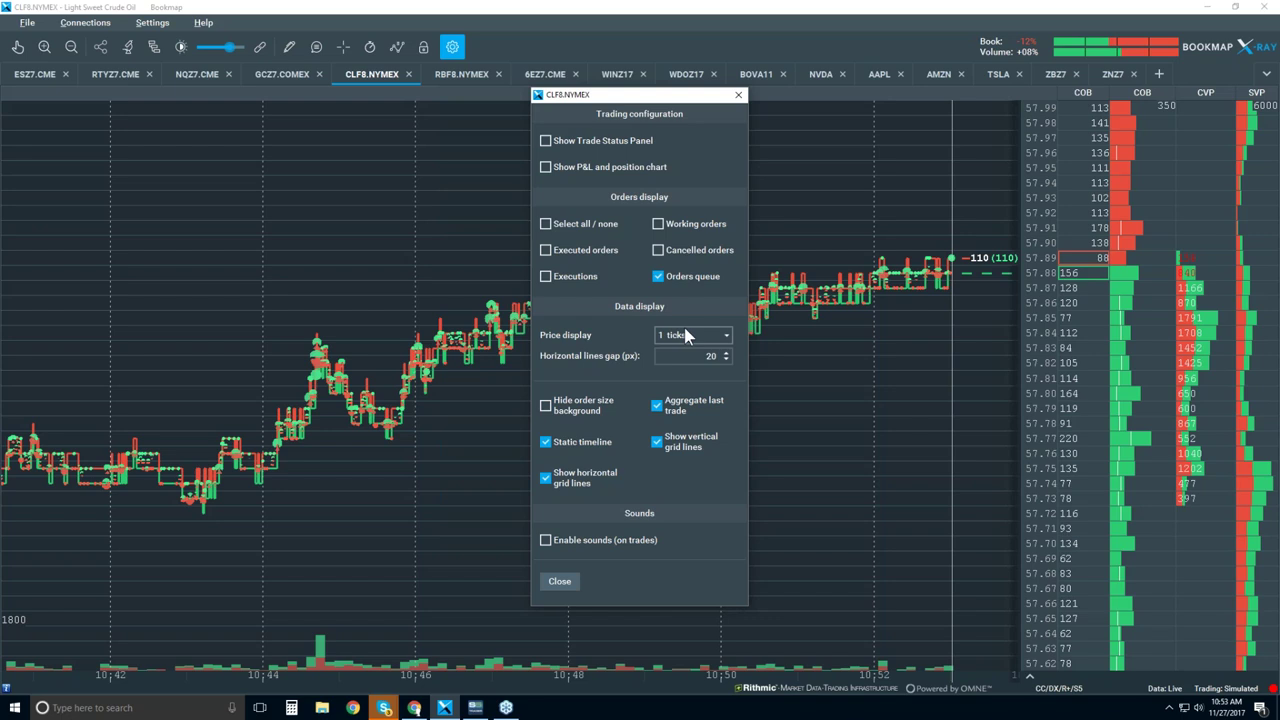
click(685, 336)
click(679, 446)
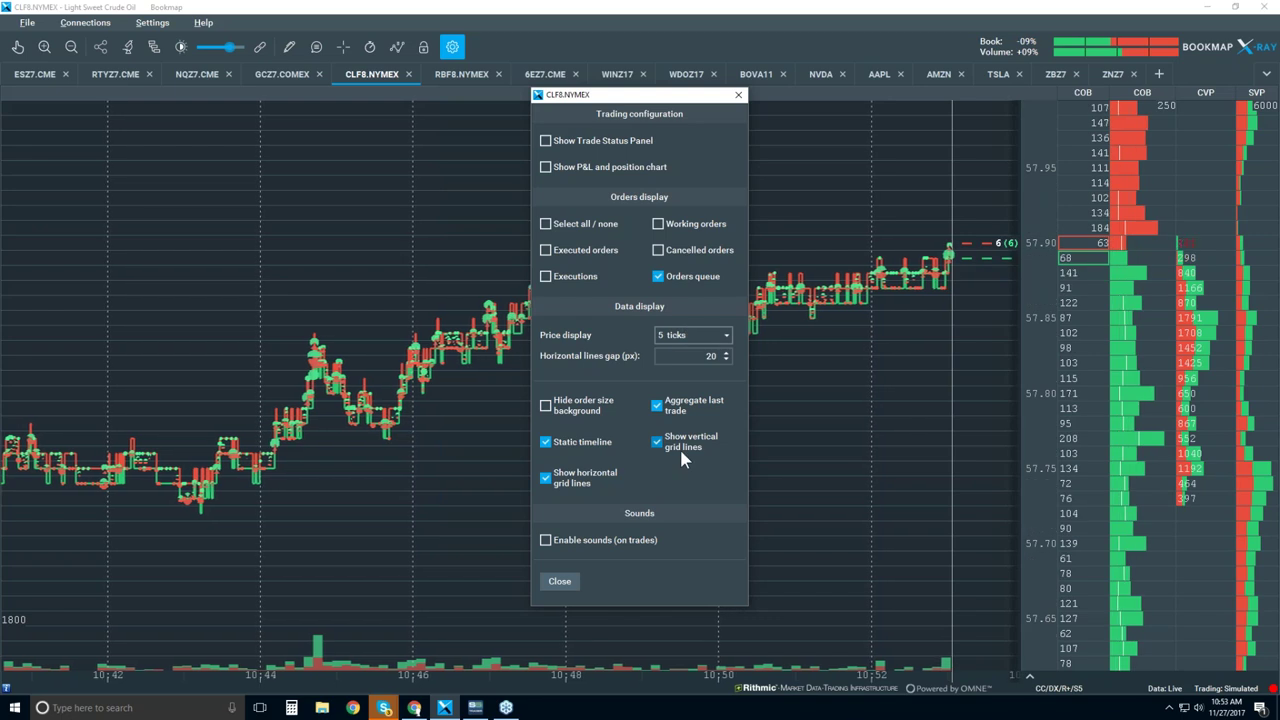
click(560, 581)
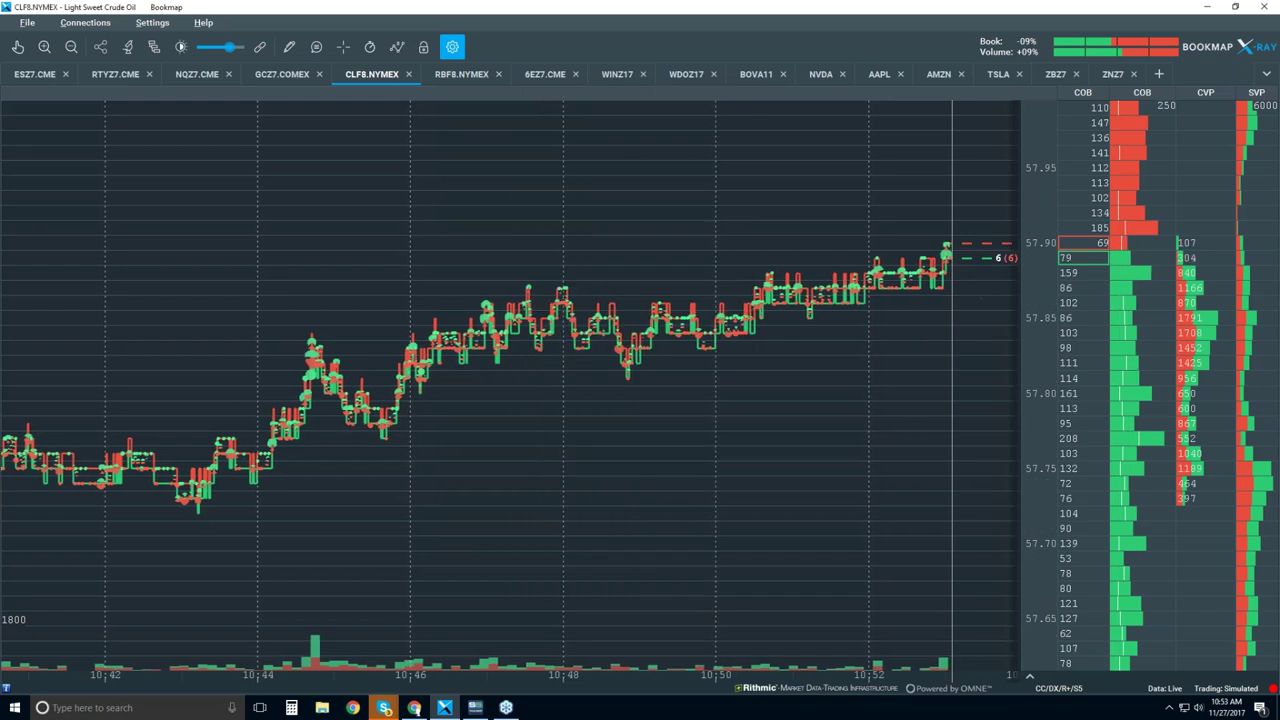
scroll(738, 344, down, 2)
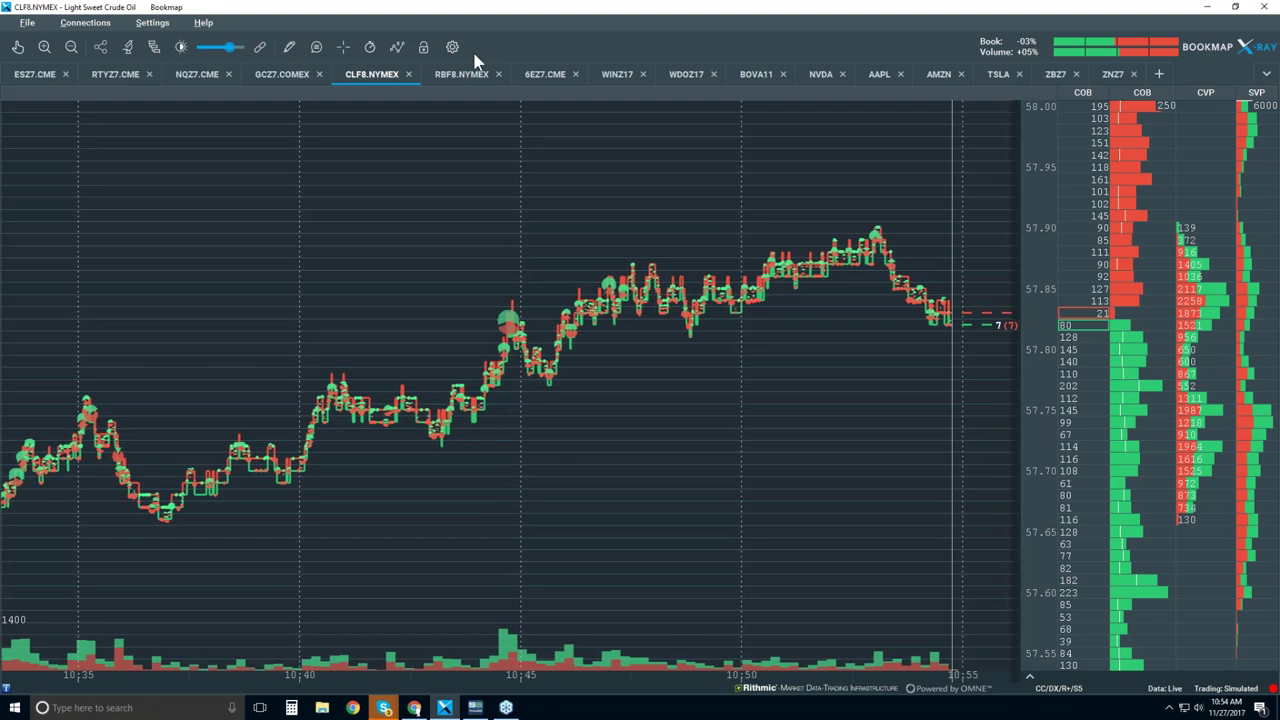
Step: Turn the Heatmap chart component back on behind the volume dots
click(397, 47)
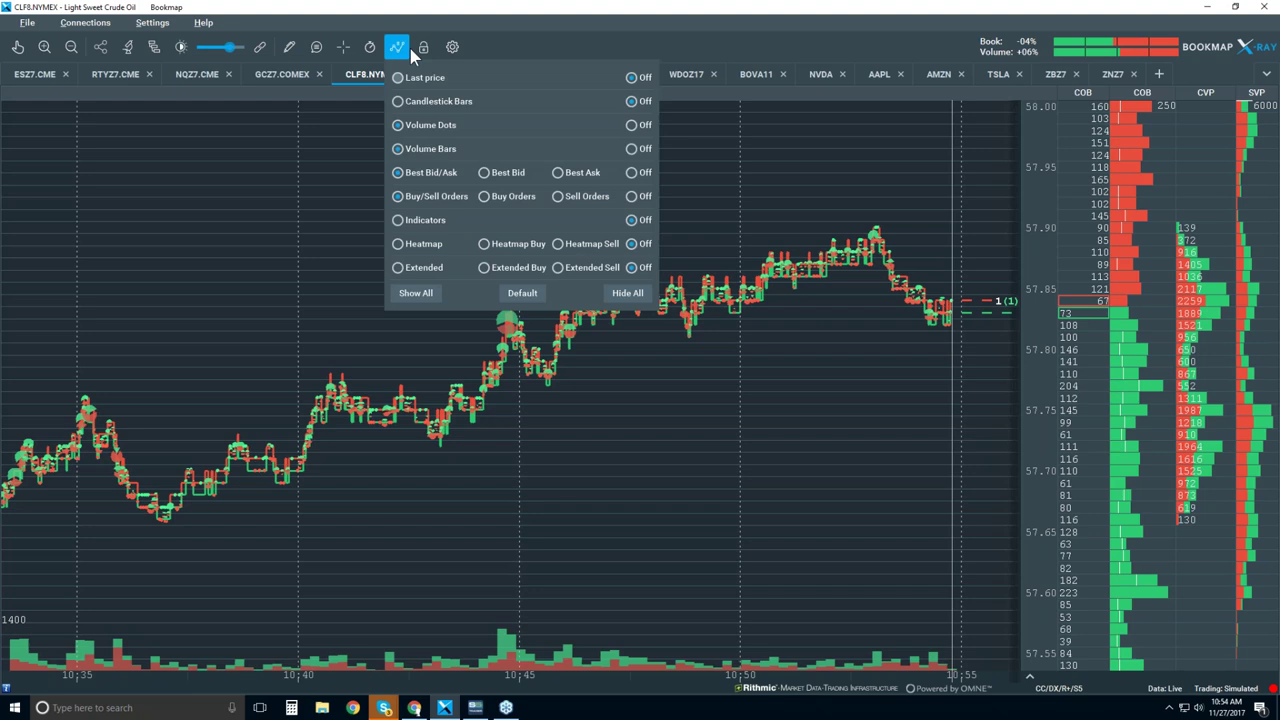
click(424, 245)
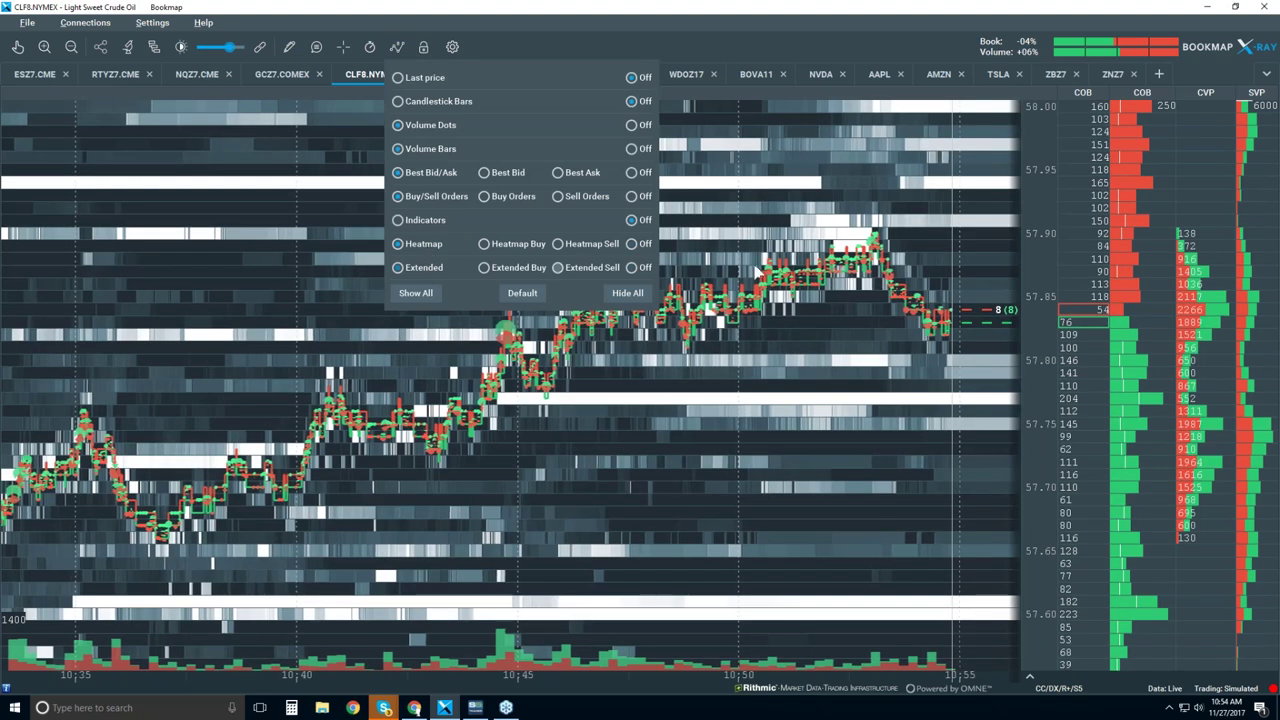
click(760, 195)
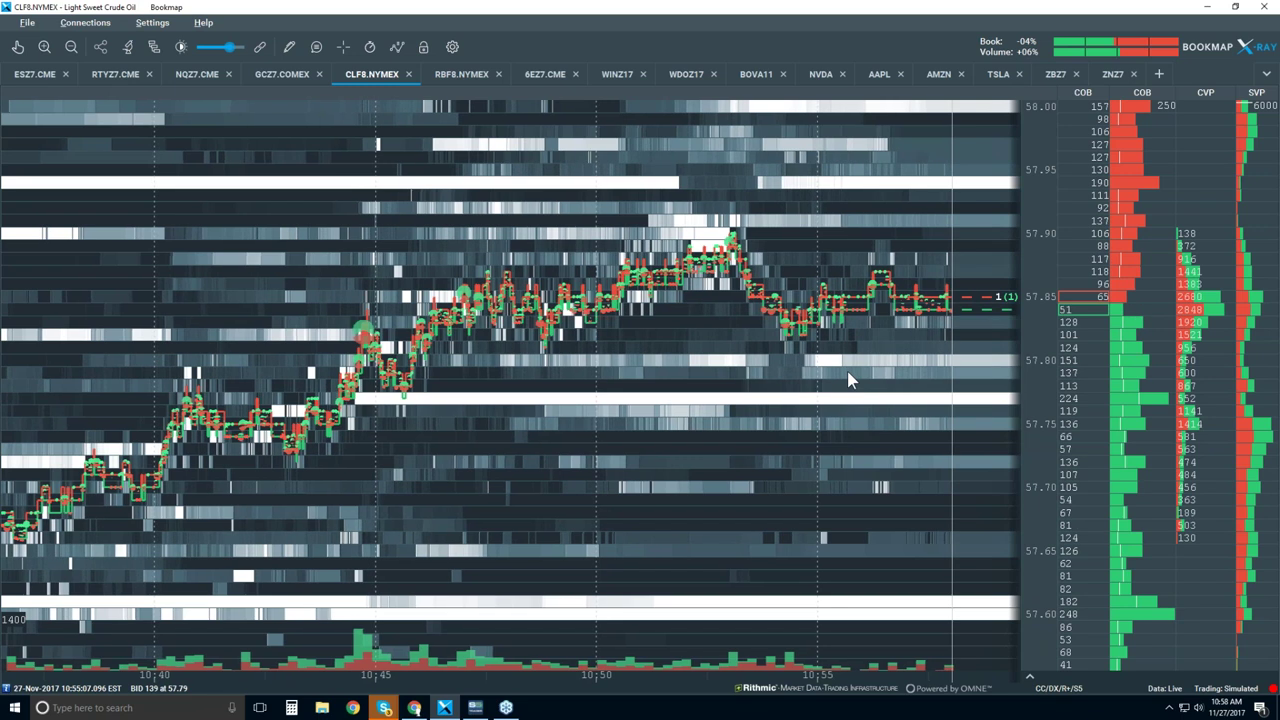
Step: Set heatmap Brightness to 17, Large Size Highlight to 58 and White Cut-off to 96
click(181, 50)
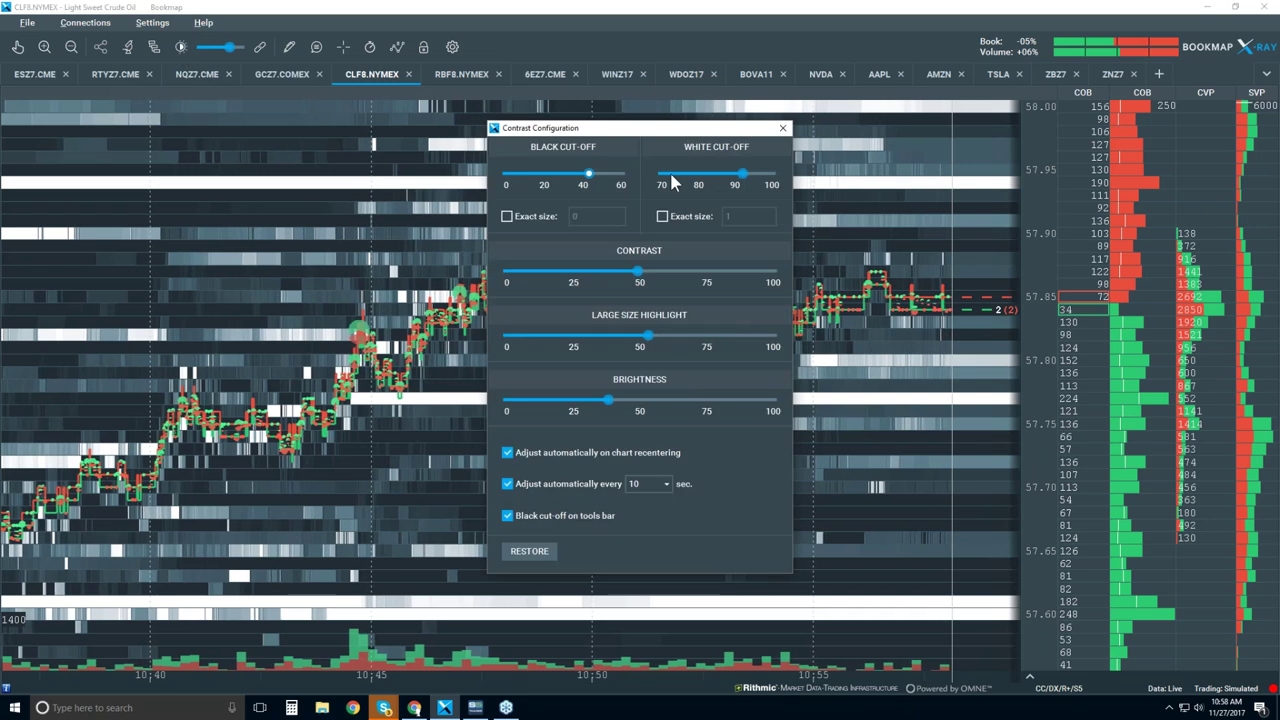
drag(587, 136, 382, 137)
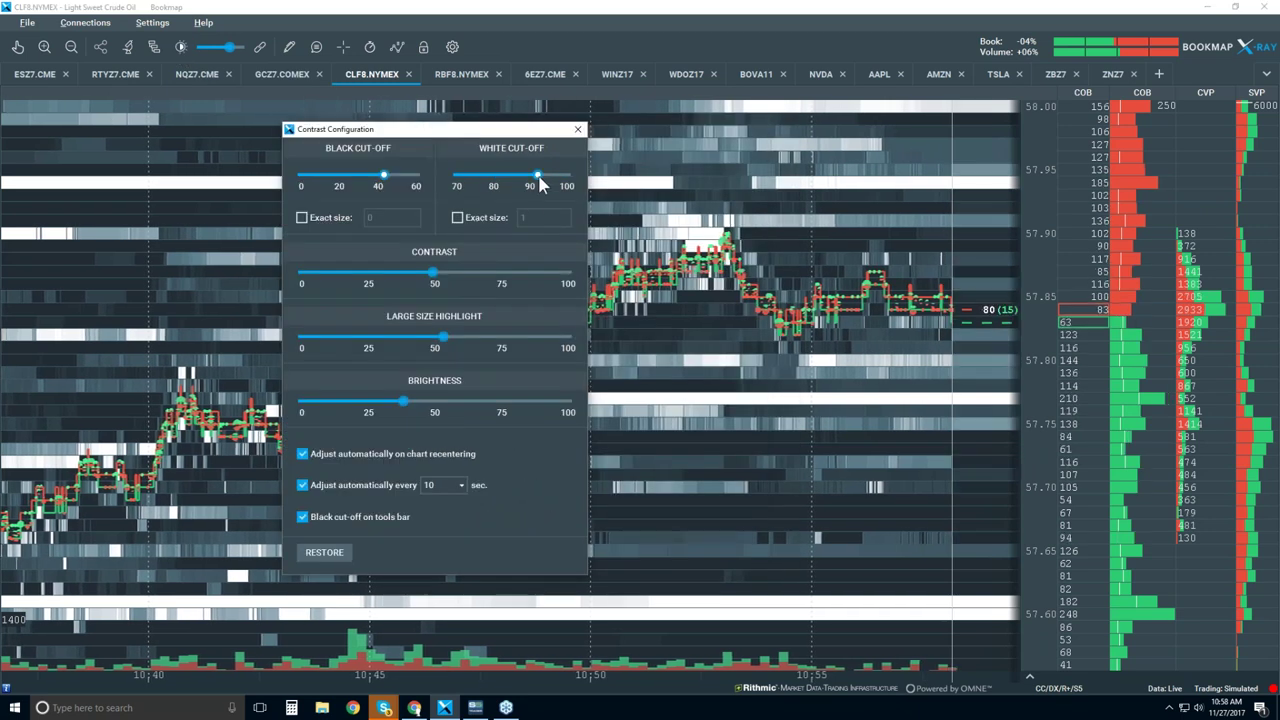
mouse_move(540, 177)
mouse_down()
mouse_move(562, 177)
mouse_move(542, 177)
mouse_up()
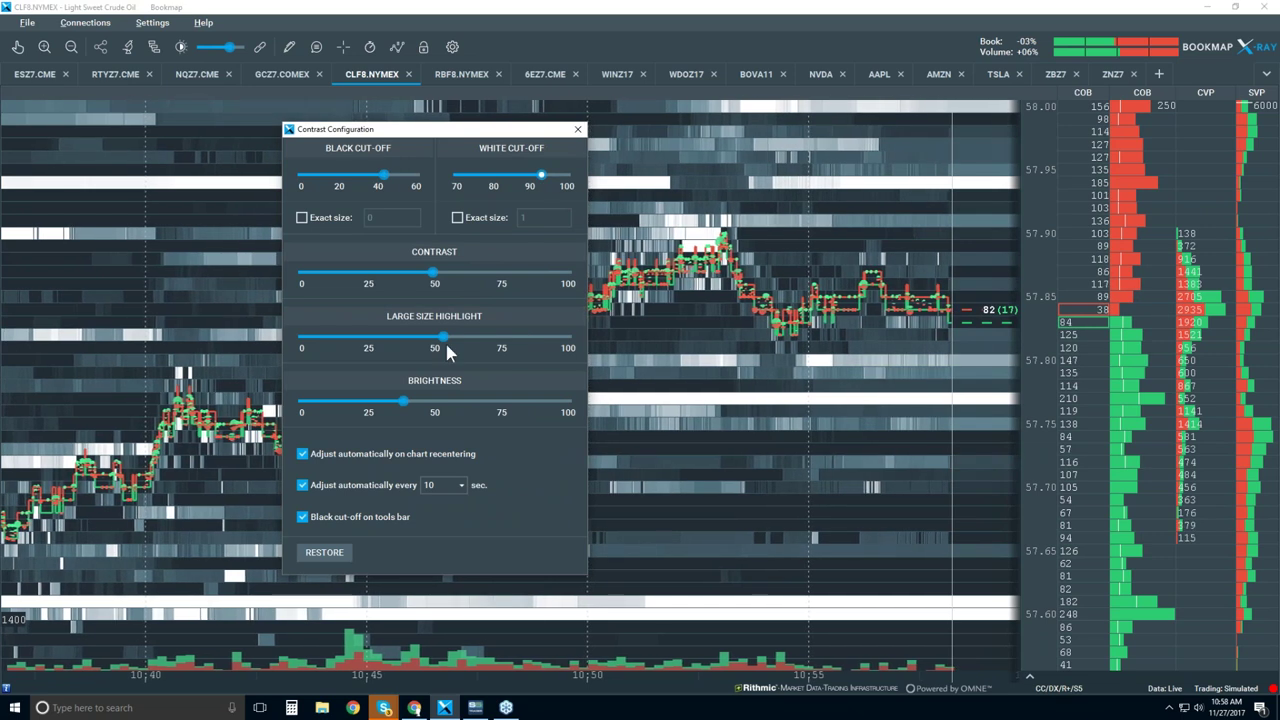
mouse_move(446, 345)
mouse_down()
mouse_move(508, 343)
mouse_move(444, 338)
mouse_up()
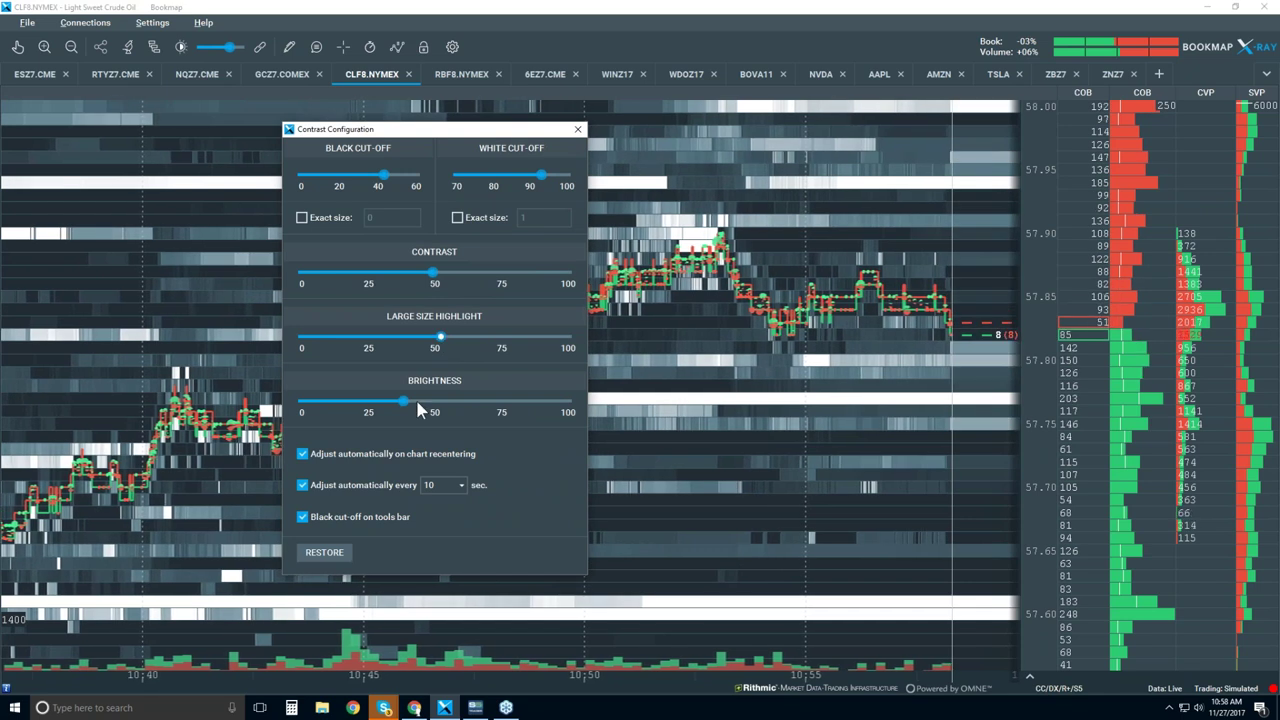
drag(405, 400, 530, 404)
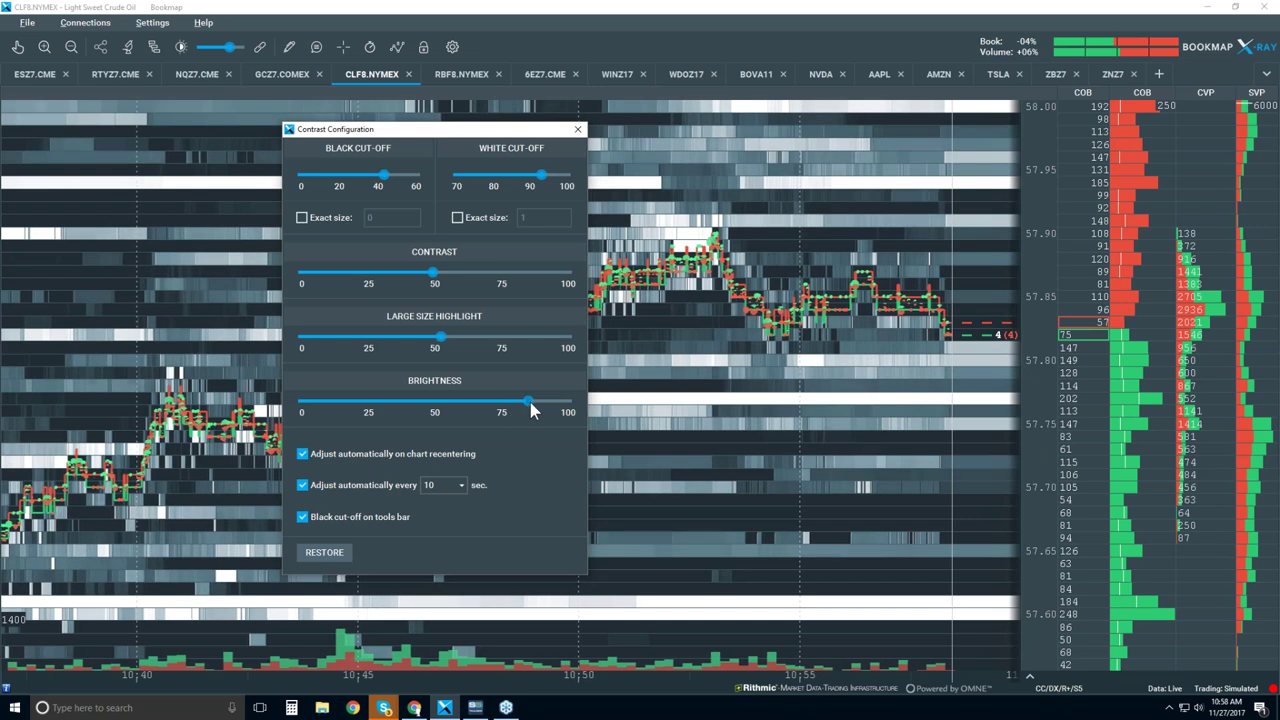
drag(385, 339, 294, 338)
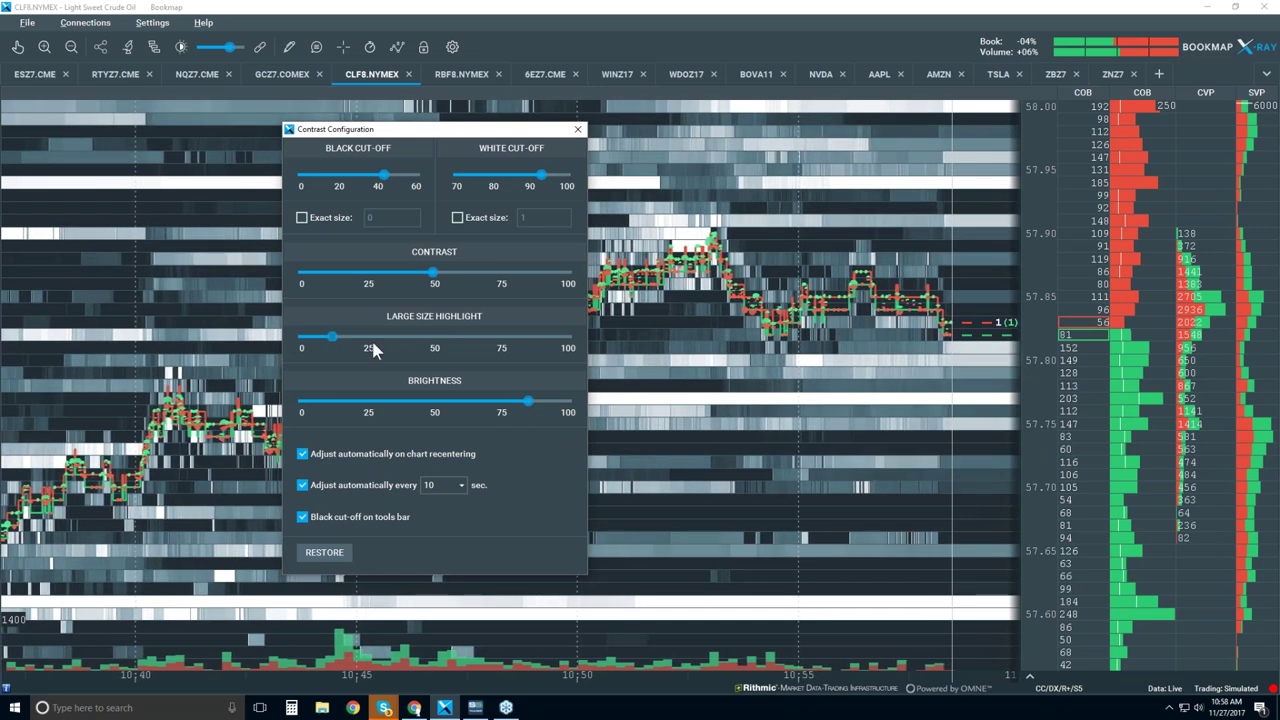
drag(372, 347, 437, 340)
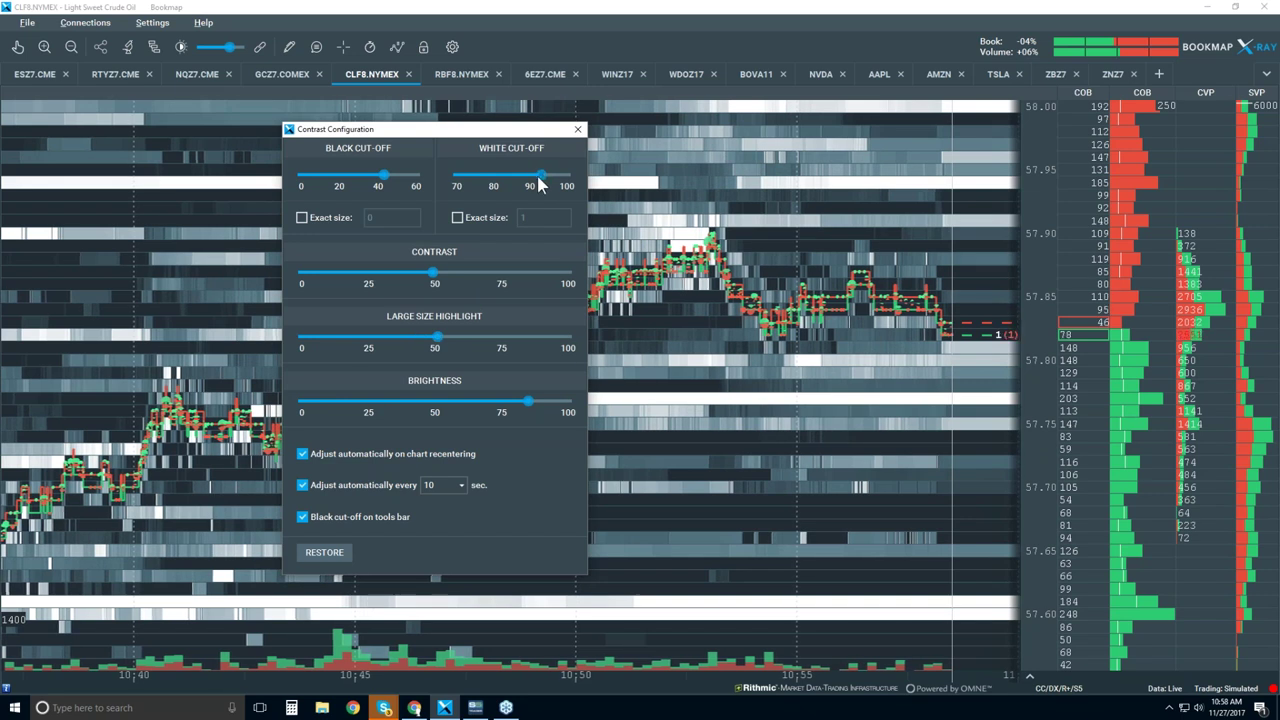
drag(540, 176, 551, 176)
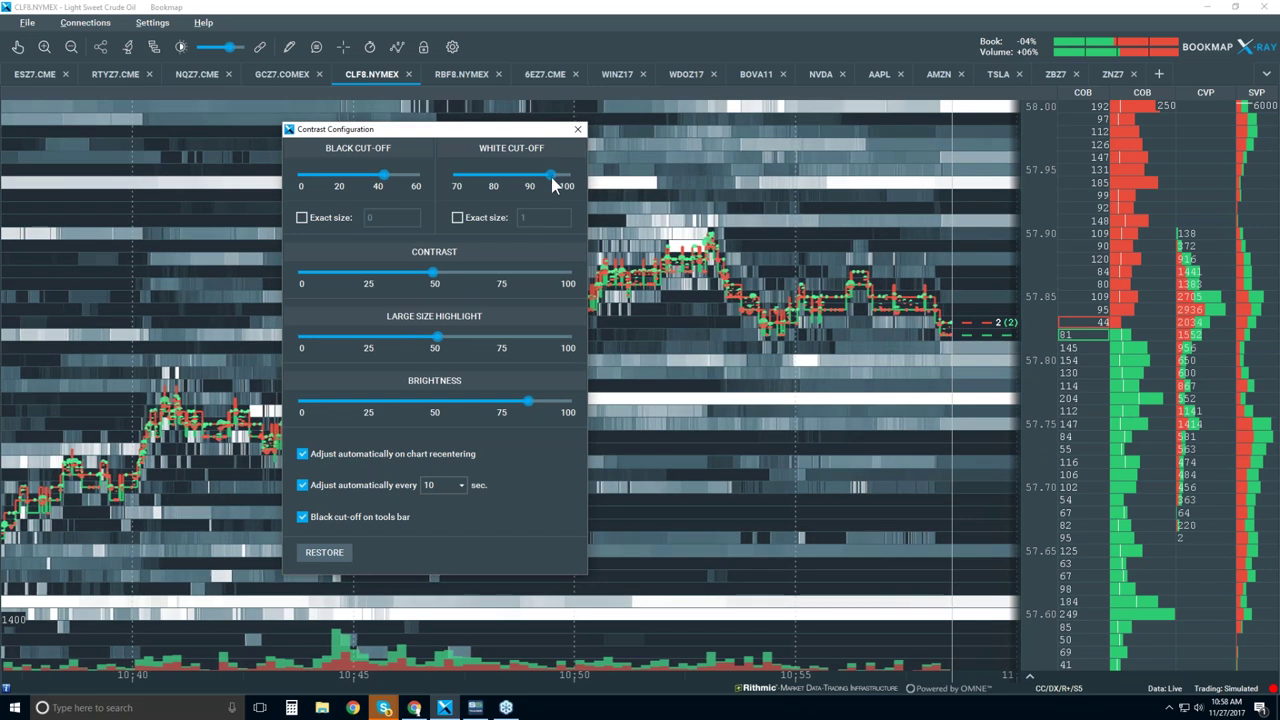
drag(528, 401, 346, 401)
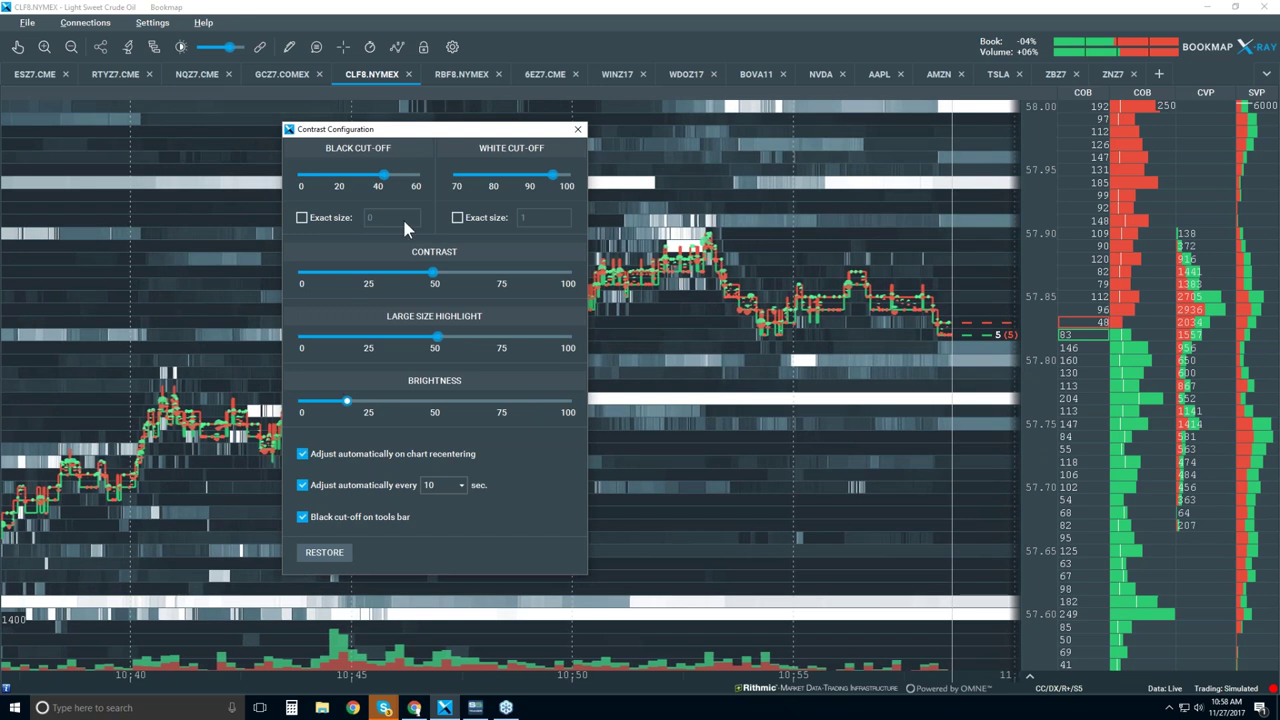
click(459, 336)
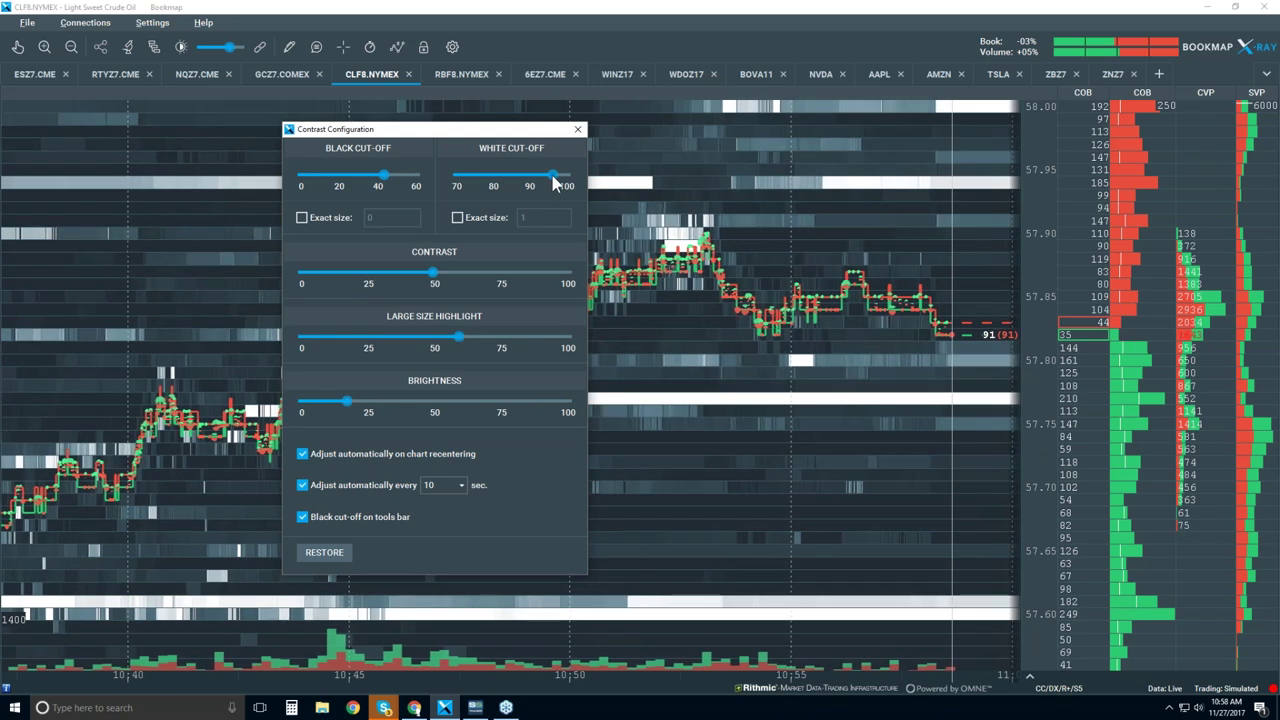
drag(553, 176, 542, 174)
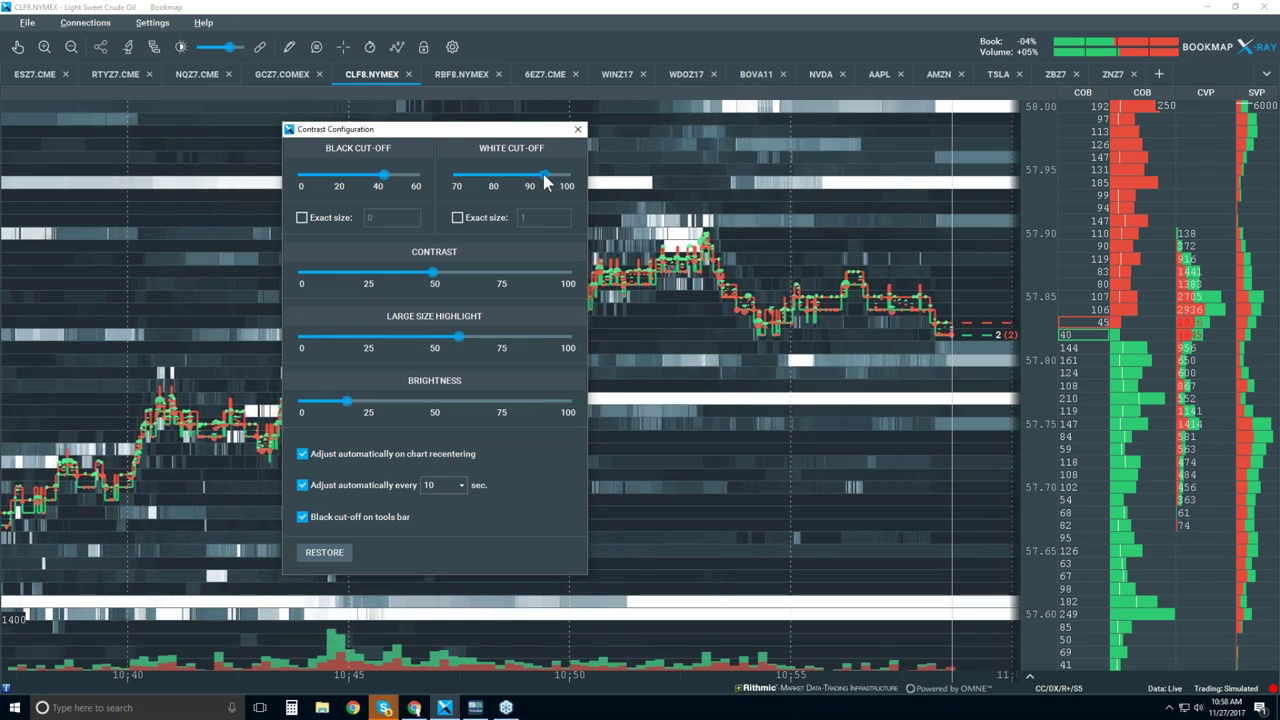
click(578, 130)
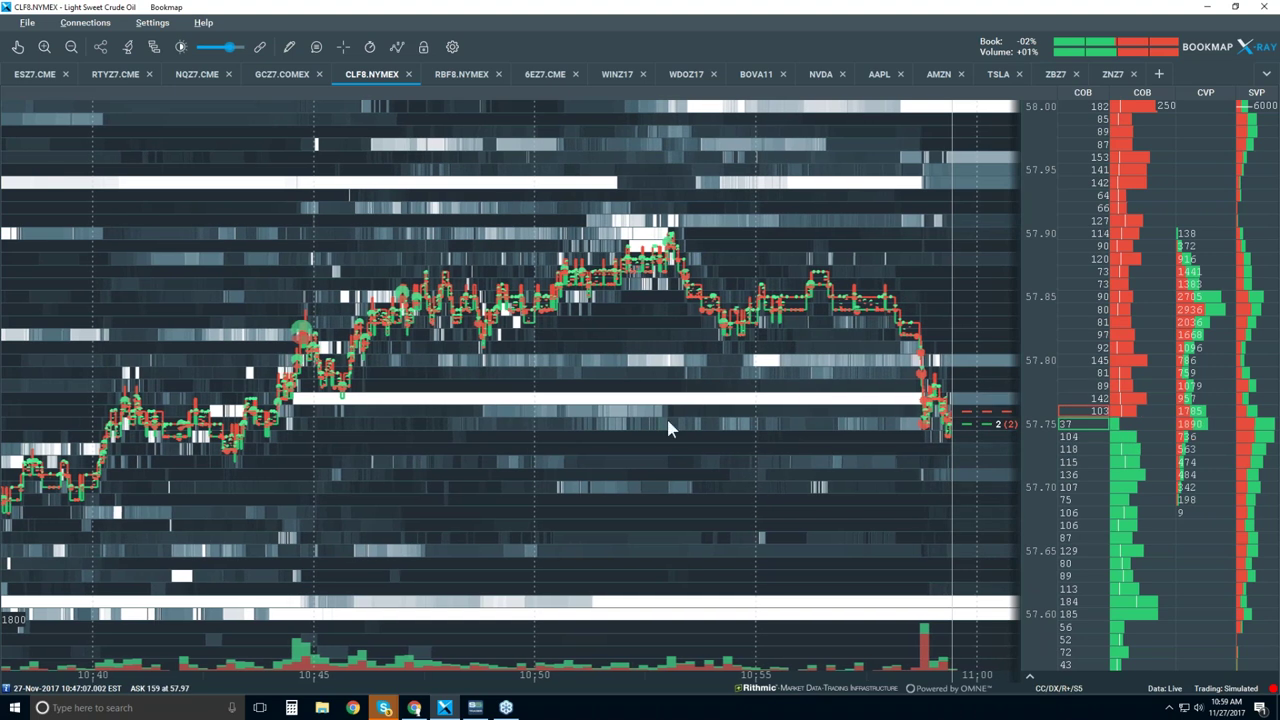
Step: Expand the indicator subchart panel to show CVD and its gauges below the CLF8.NYMEX heatmap
click(1029, 676)
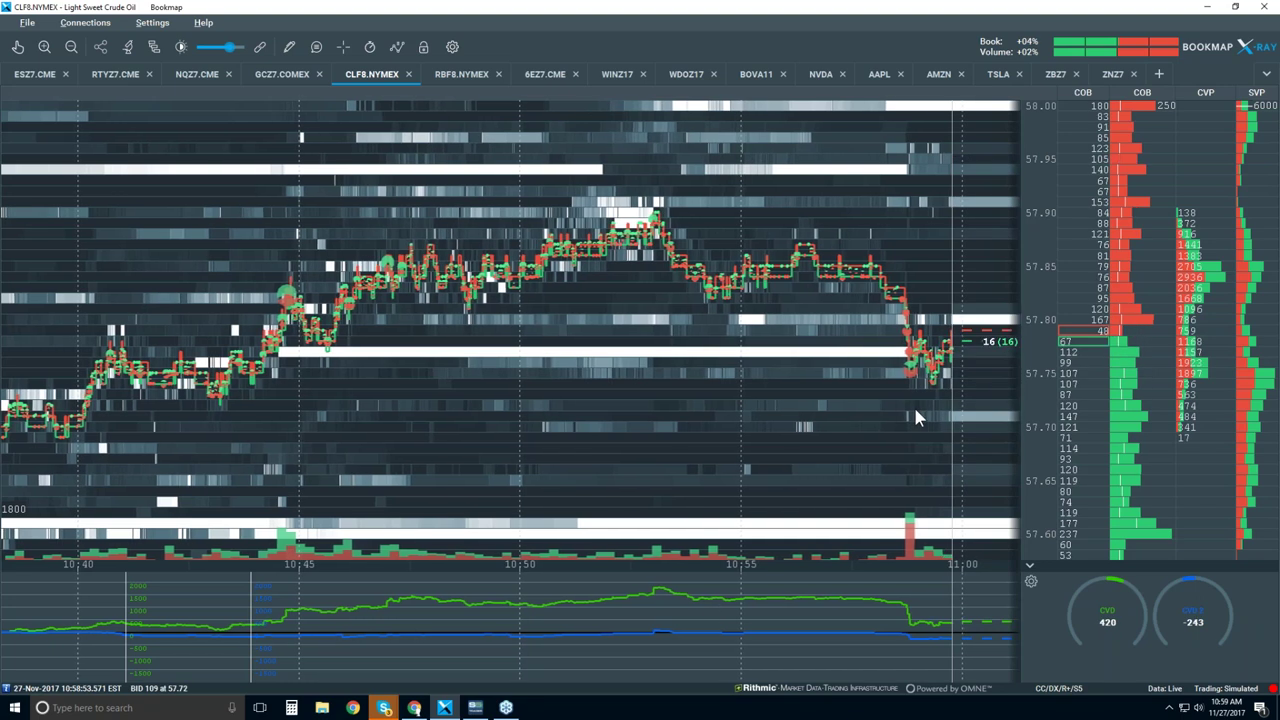
Step: Open the Configure visible components list from the chart toolbar
click(397, 46)
Step: Turn on the Extended component for heatmap numbers, then show the Trade Control Panel
click(436, 267)
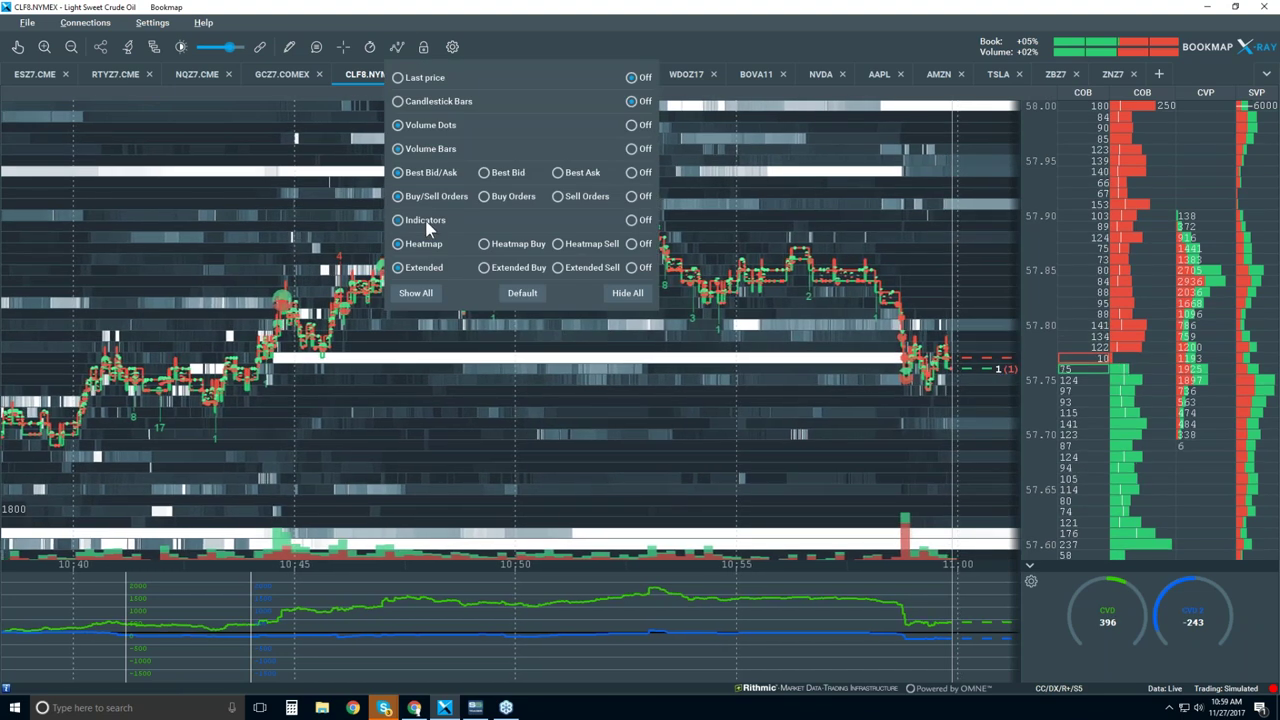
click(668, 305)
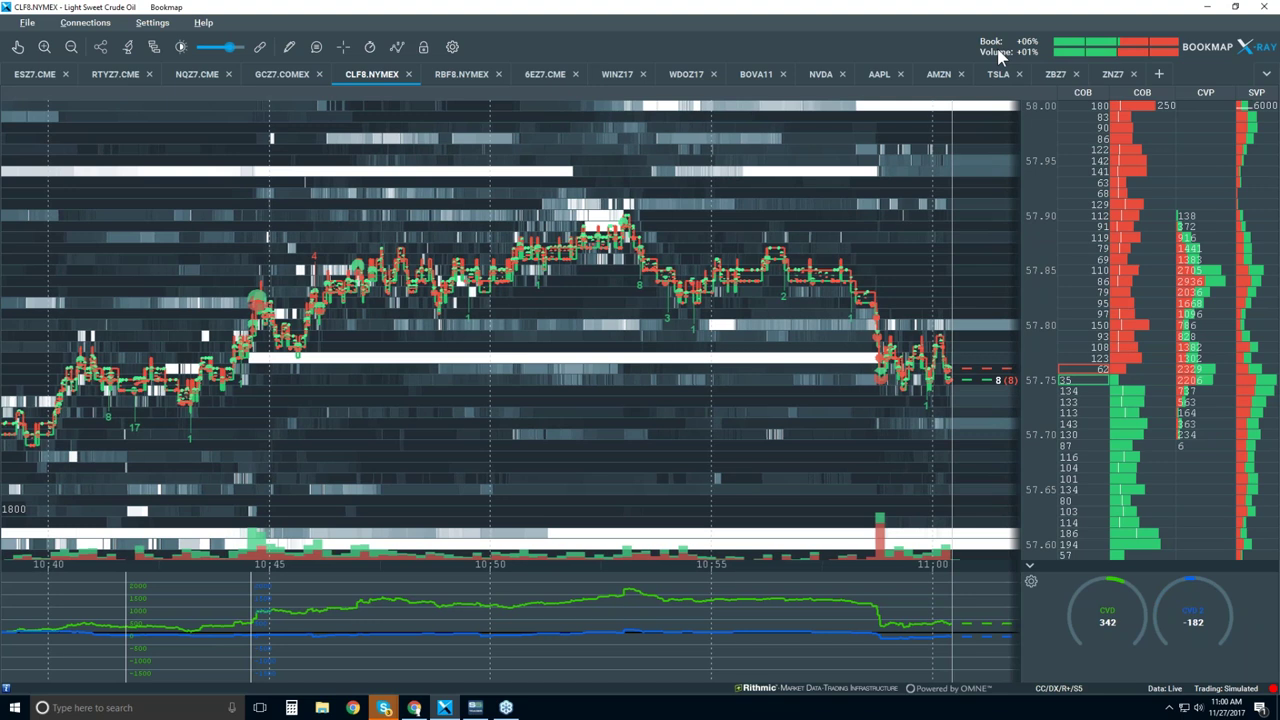
click(423, 46)
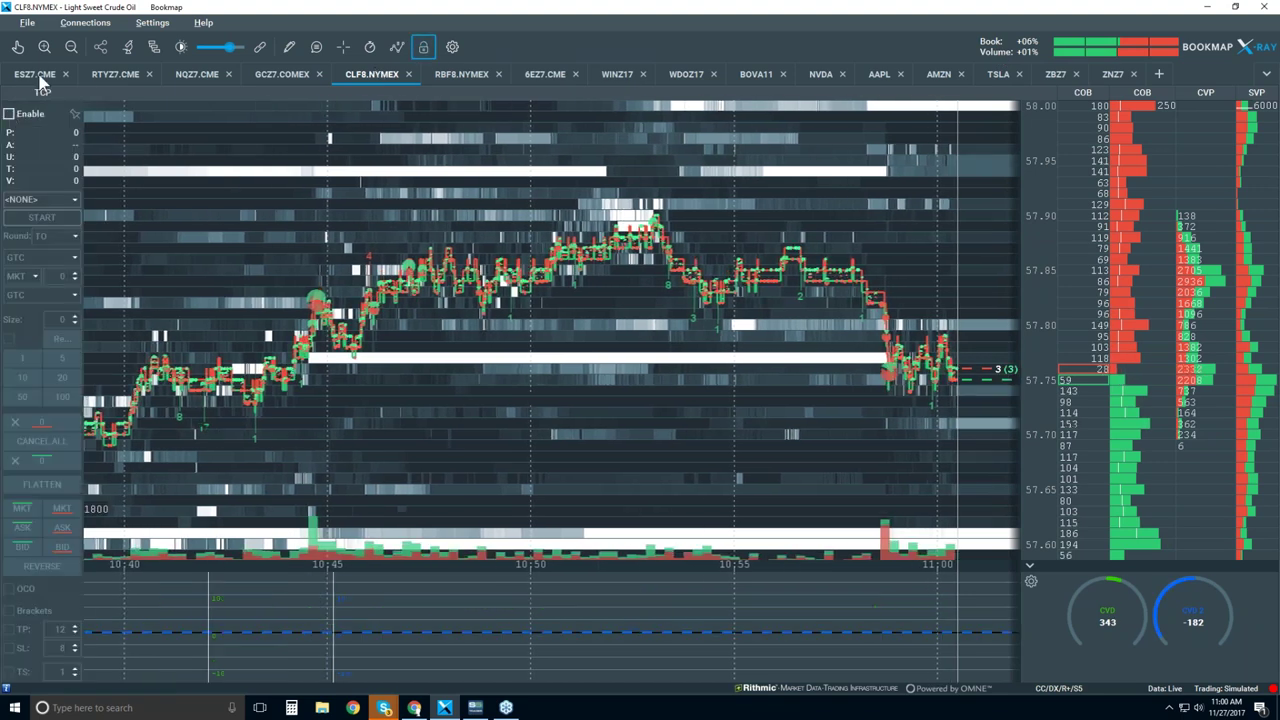
Step: Enable one-click trading at order size 1 and place four buy limit orders on the chart
click(9, 114)
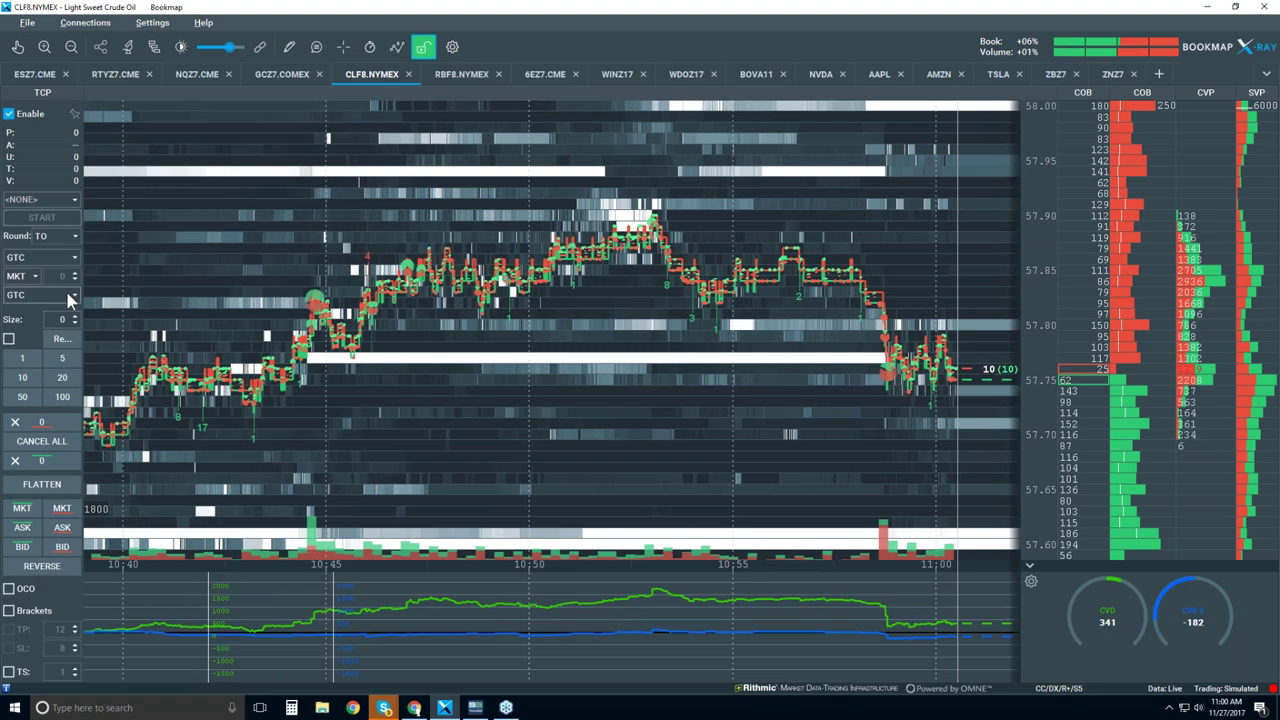
click(15, 460)
click(23, 358)
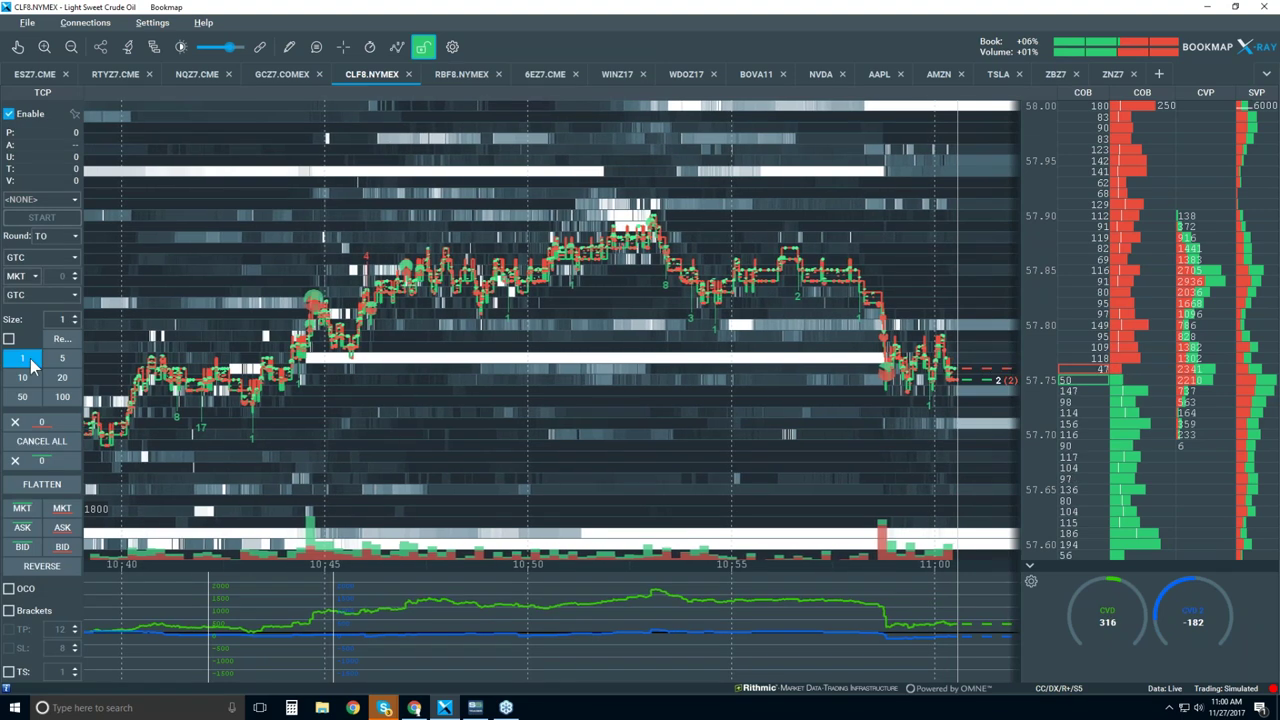
click(973, 446)
click(980, 467)
click(982, 511)
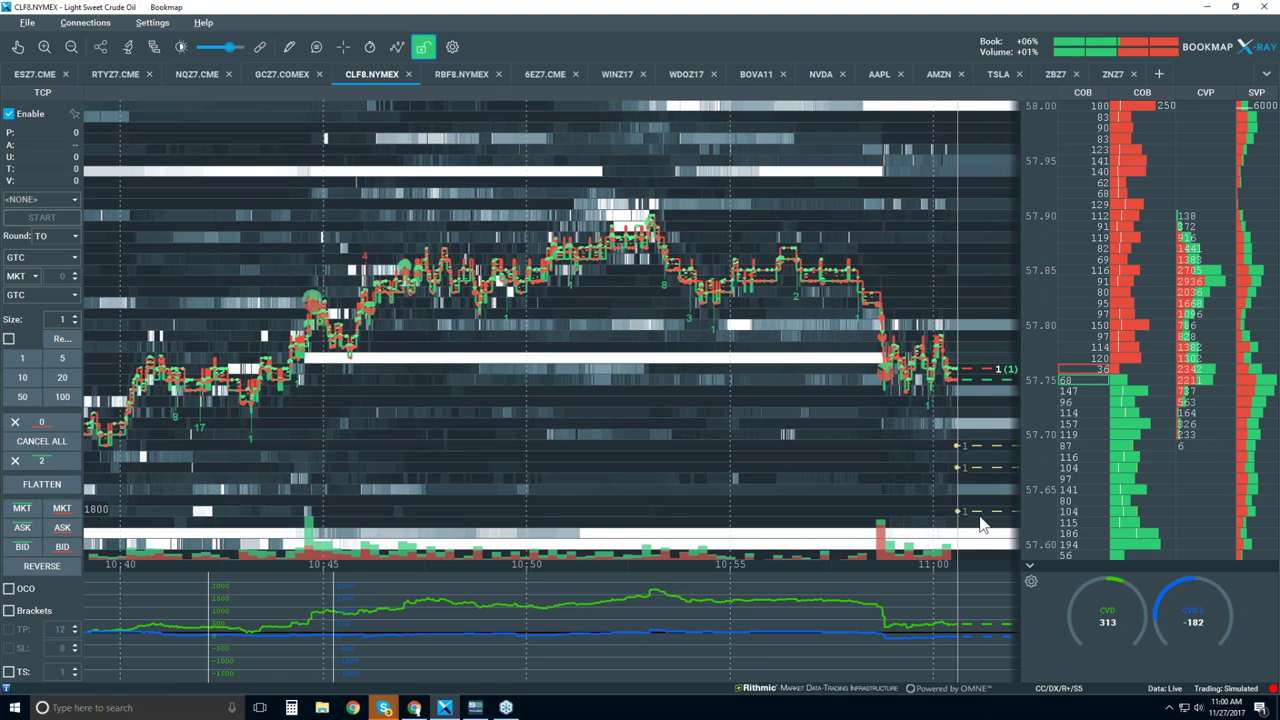
click(985, 391)
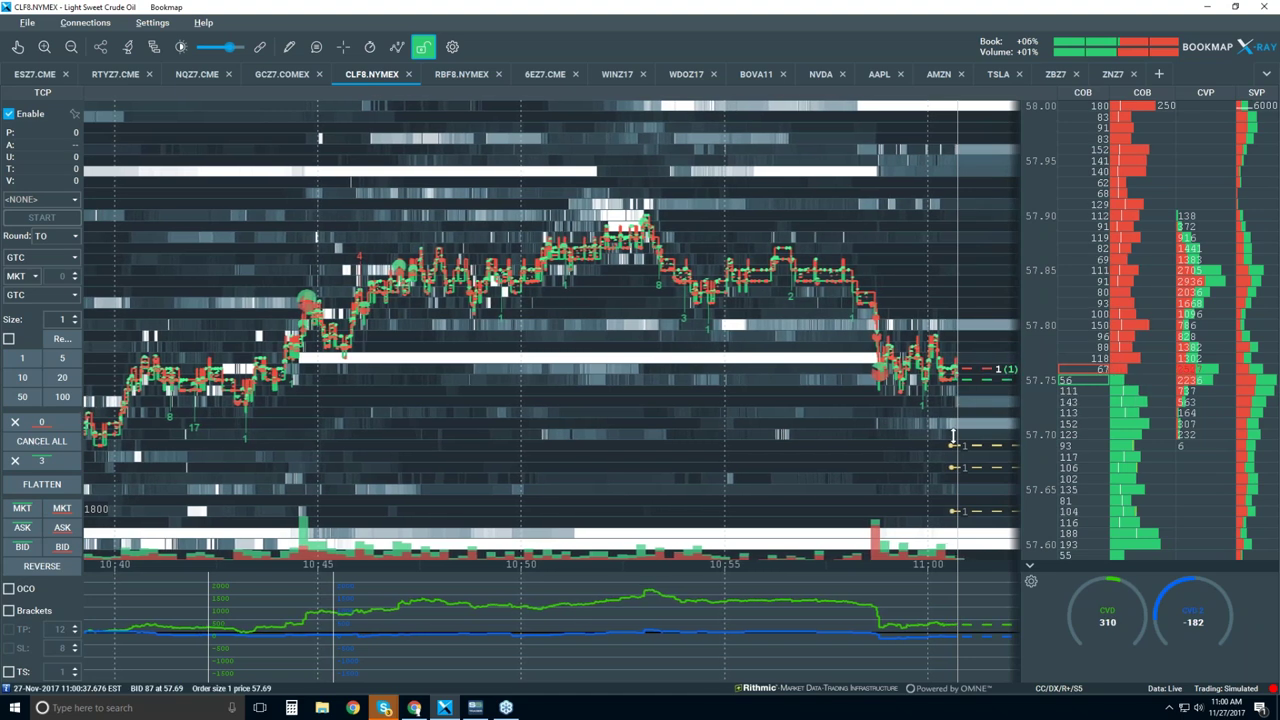
Step: Move buy limits to 57.72 and 57.70, then cancel all orders and disable trading
drag(949, 410, 949, 412)
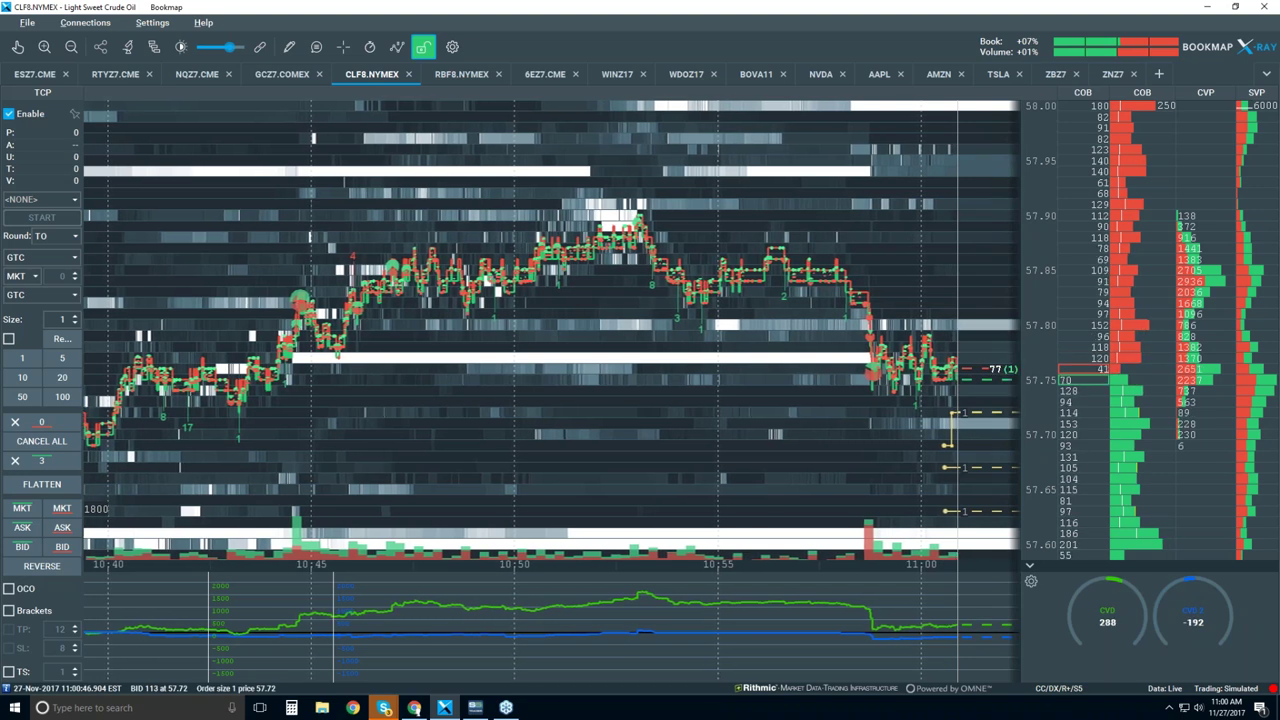
drag(966, 444, 968, 443)
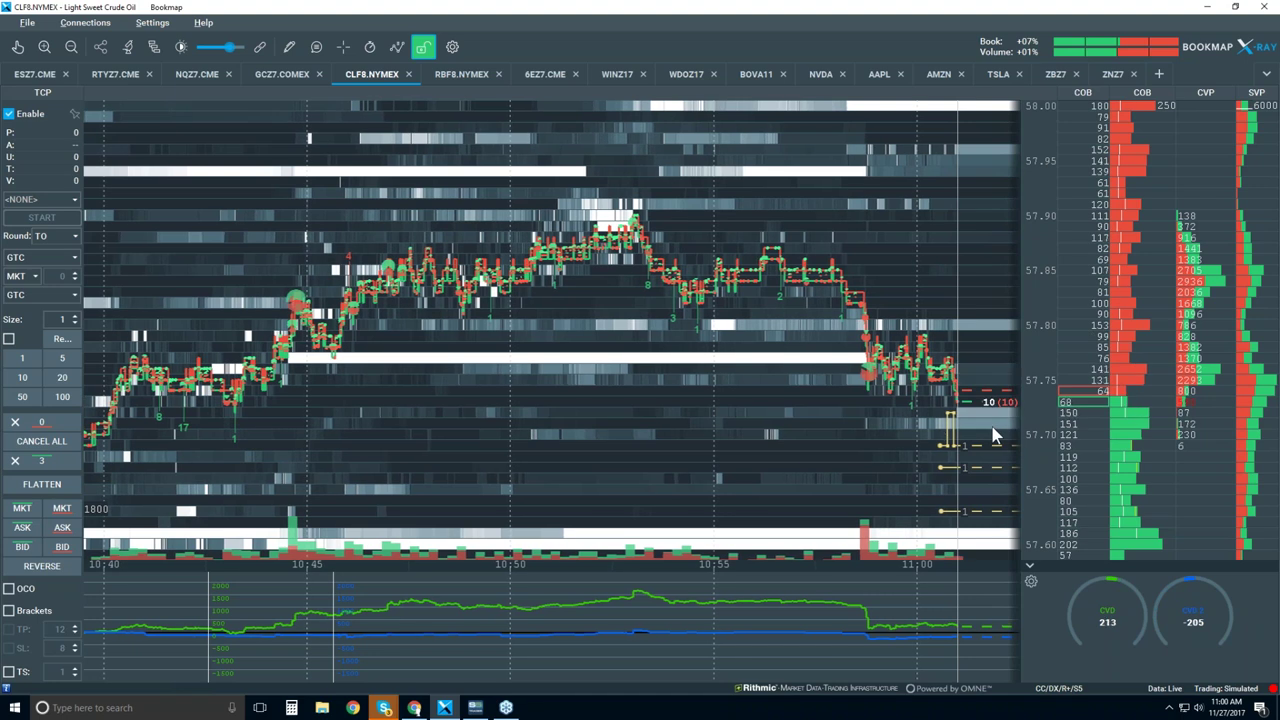
click(42, 441)
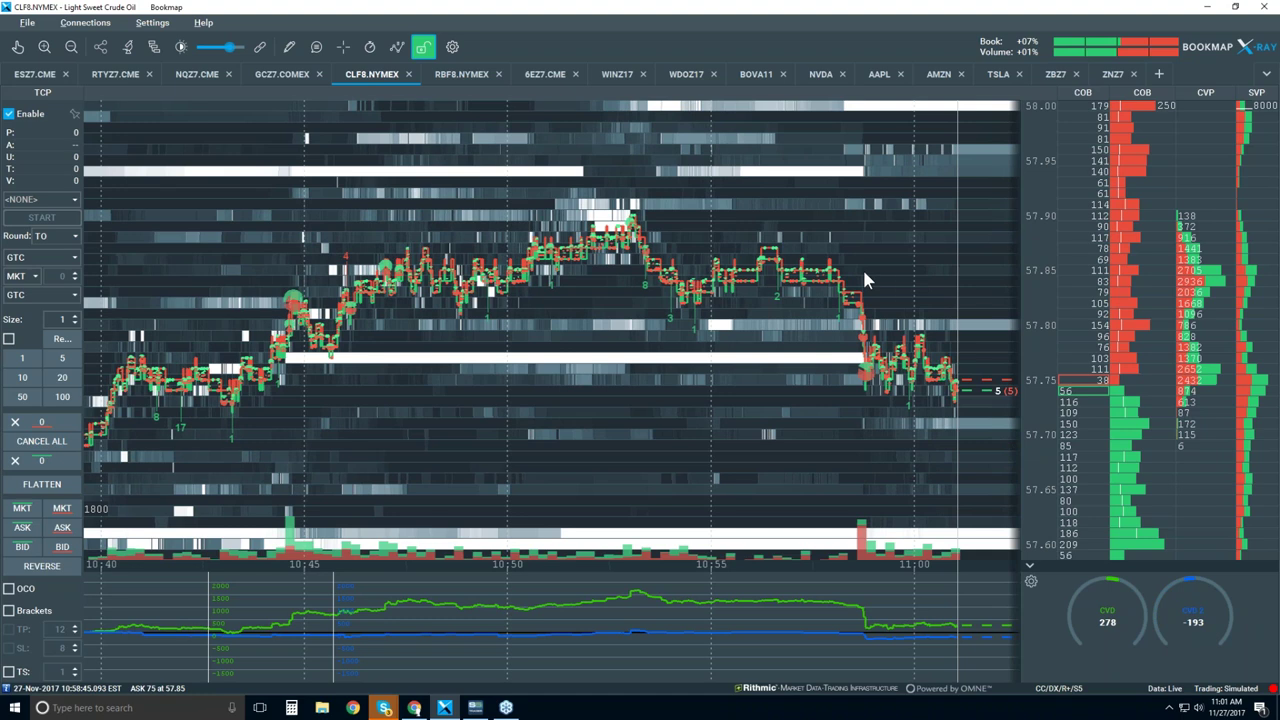
click(12, 116)
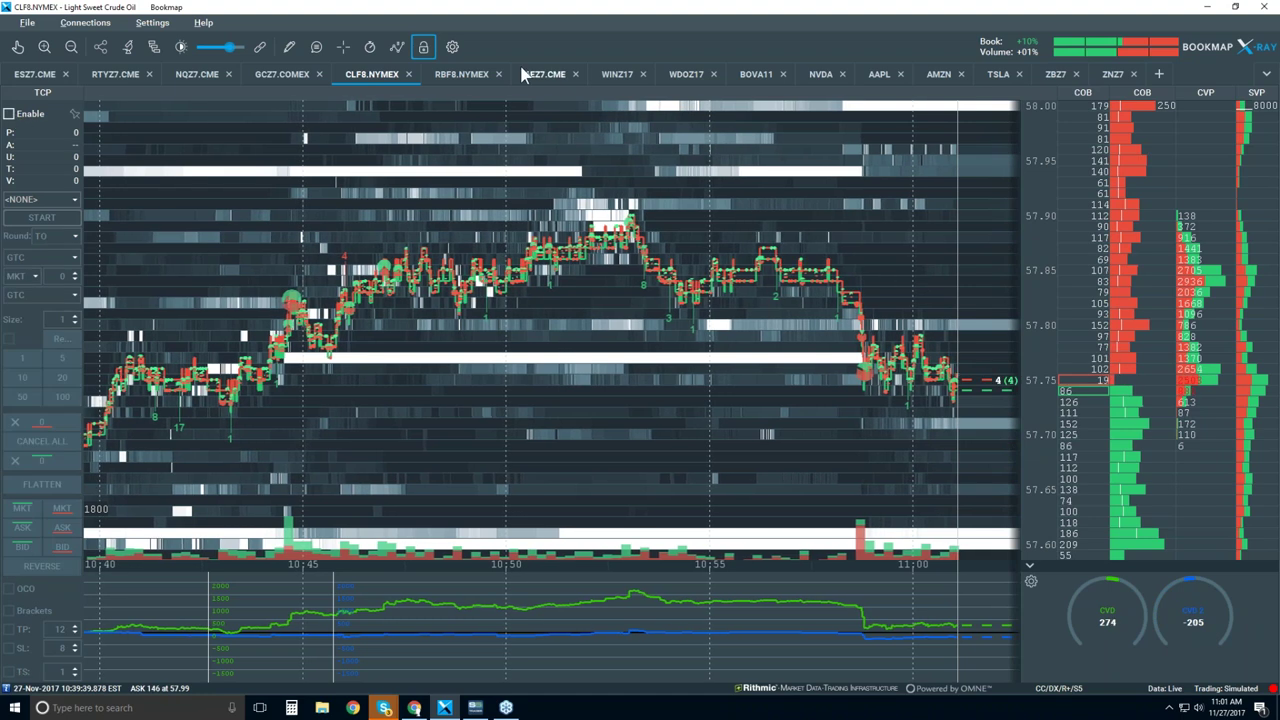
Step: Hide the Trade Control Panel so the CLF8.NYMEX heatmap spans the full width
click(425, 48)
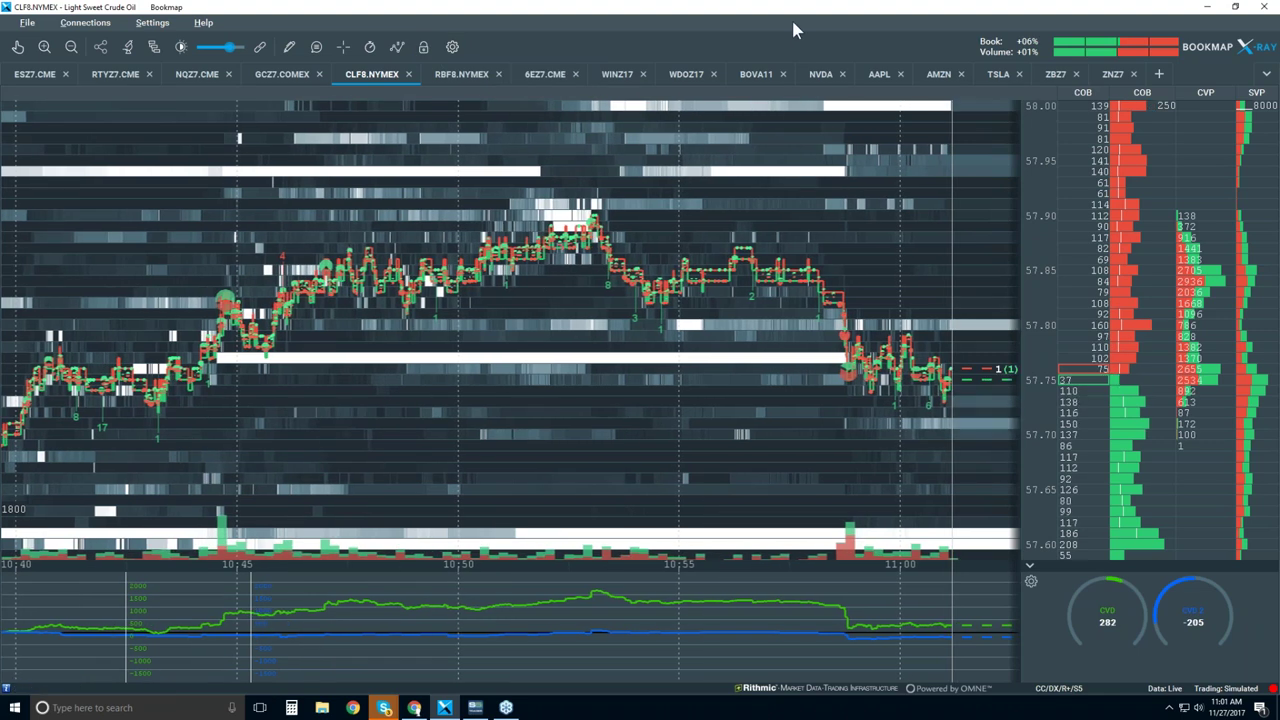